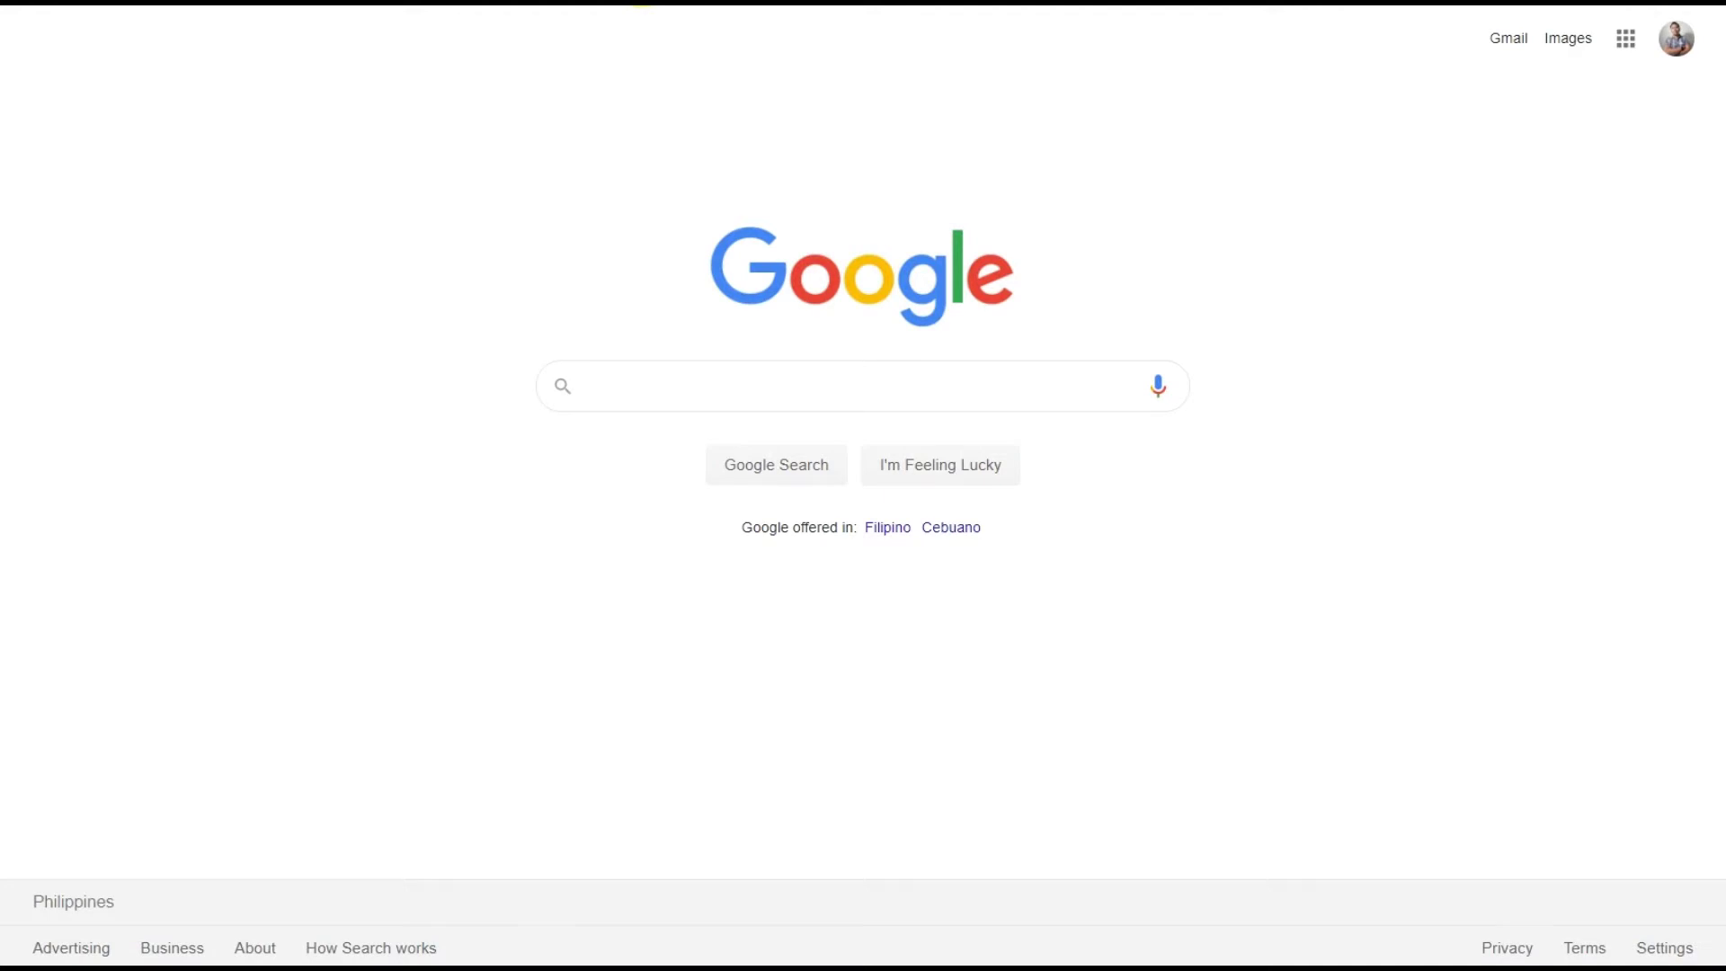
Search Google for "ldplayer" and open the official LDPlayer website from the results
{"action": "left_click", "coordinate": [698, 393]}
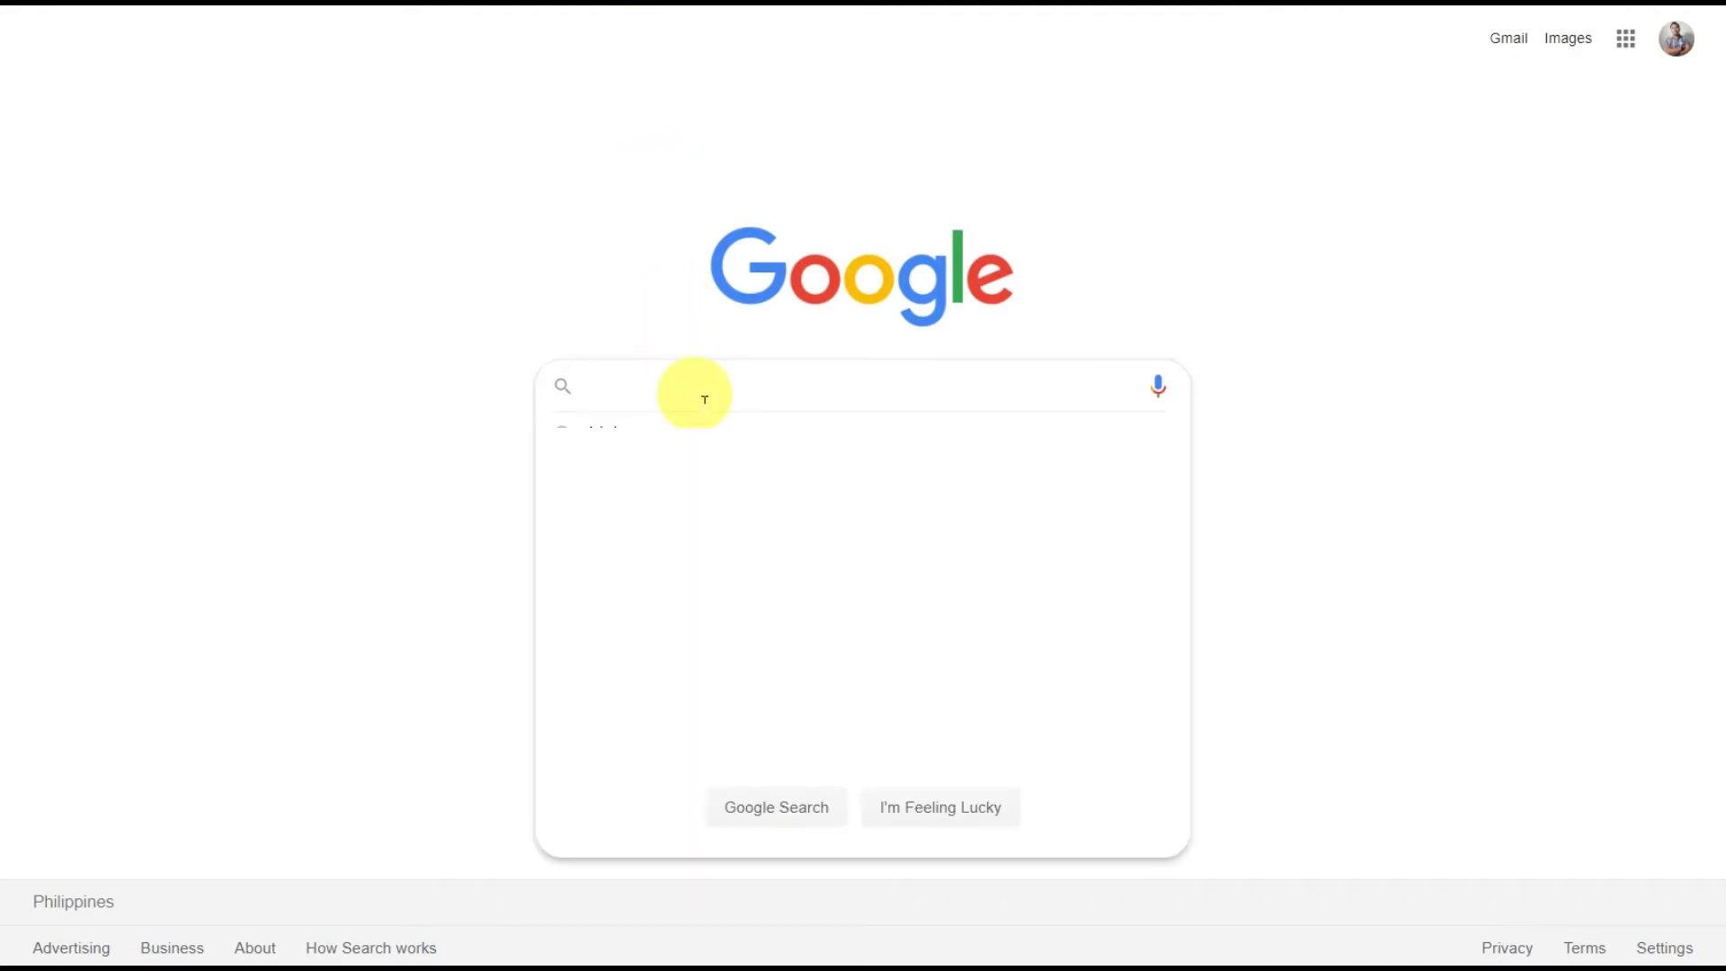
{"action": "type", "text": "ldplayer"}
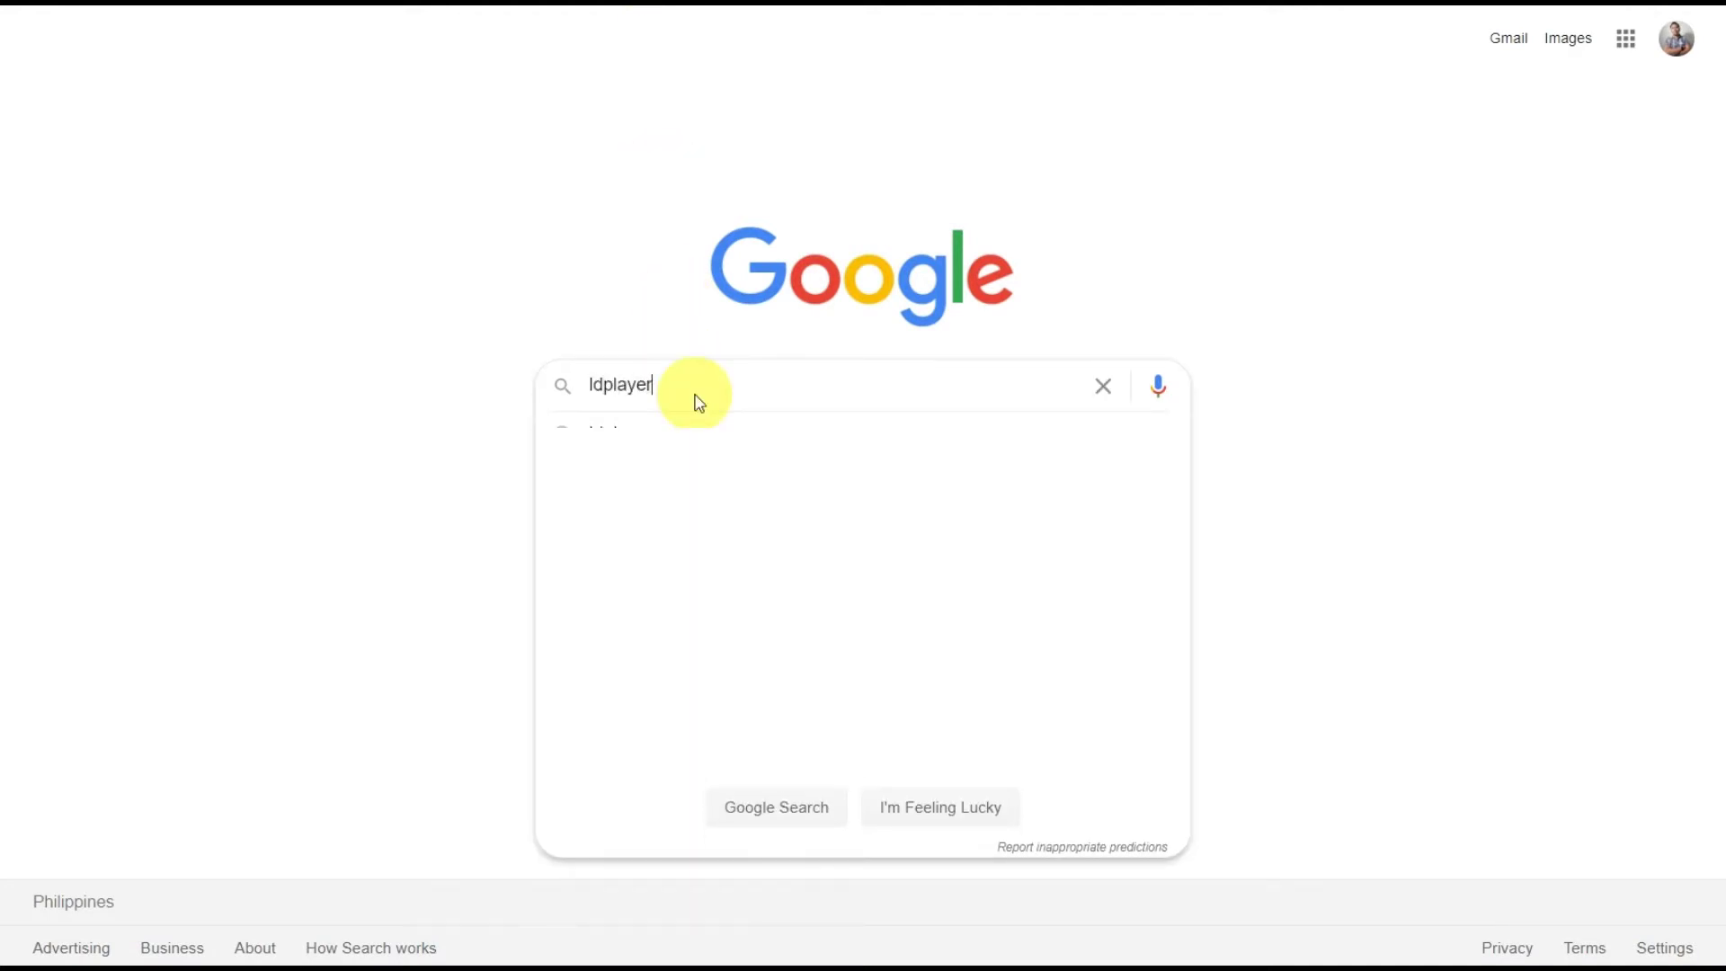
{"action": "key", "text": "Return"}
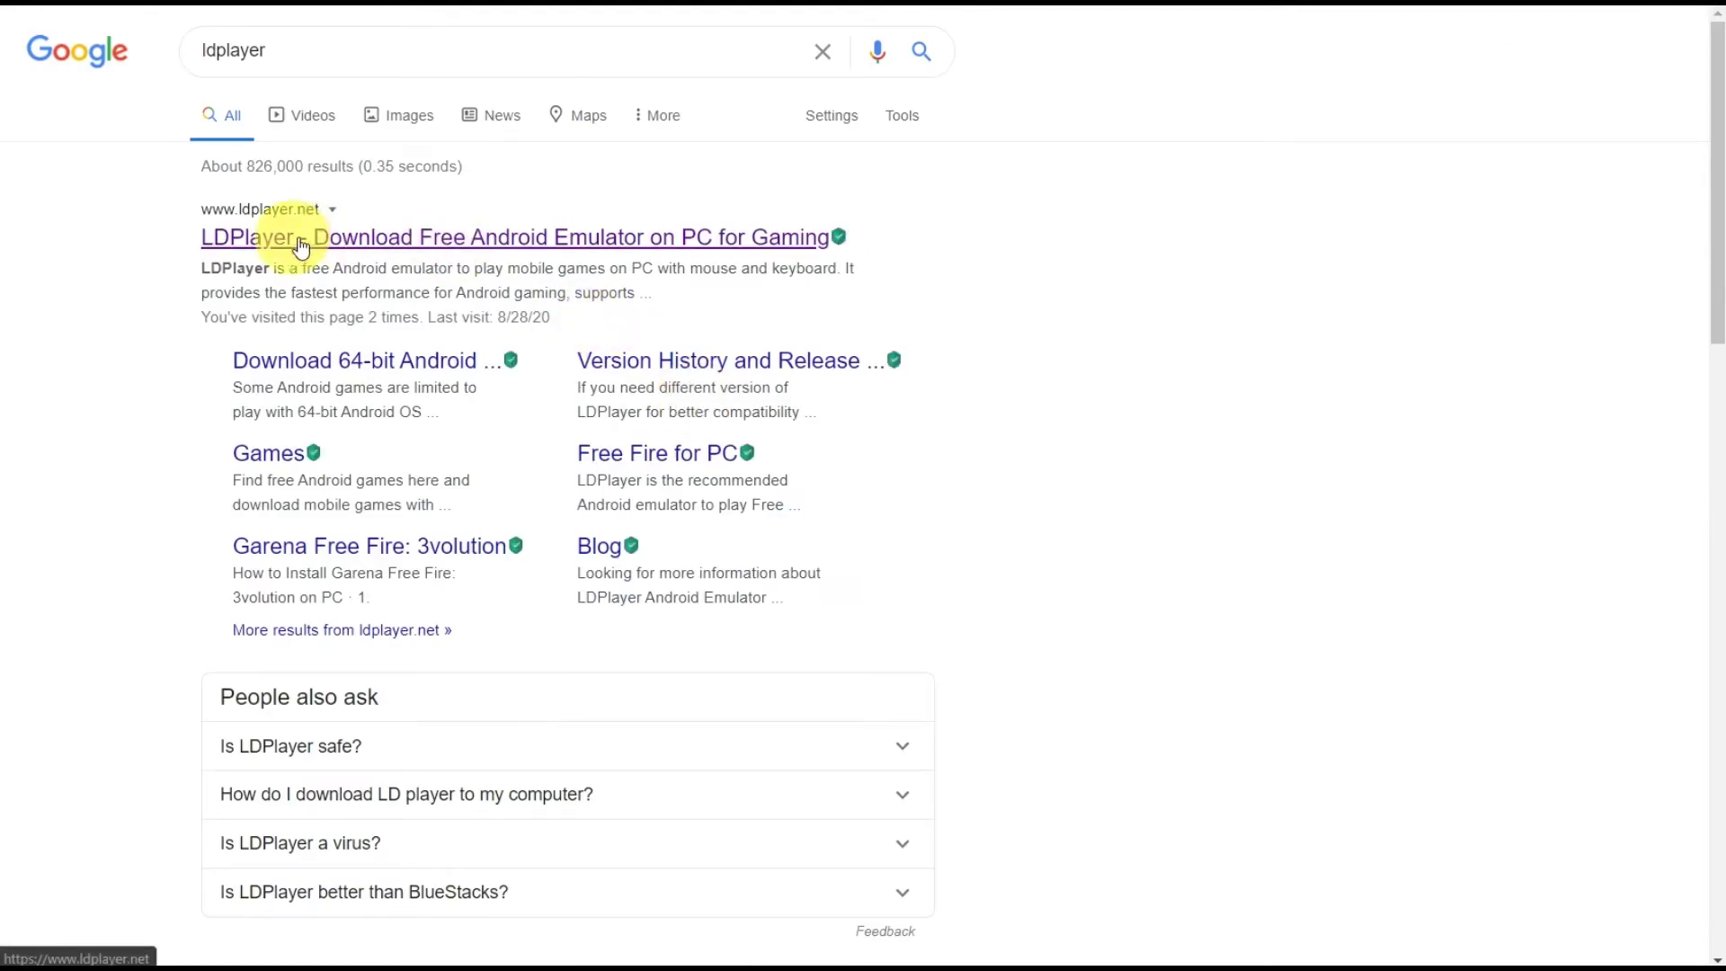
{"action": "left_click", "coordinate": [266, 237]}
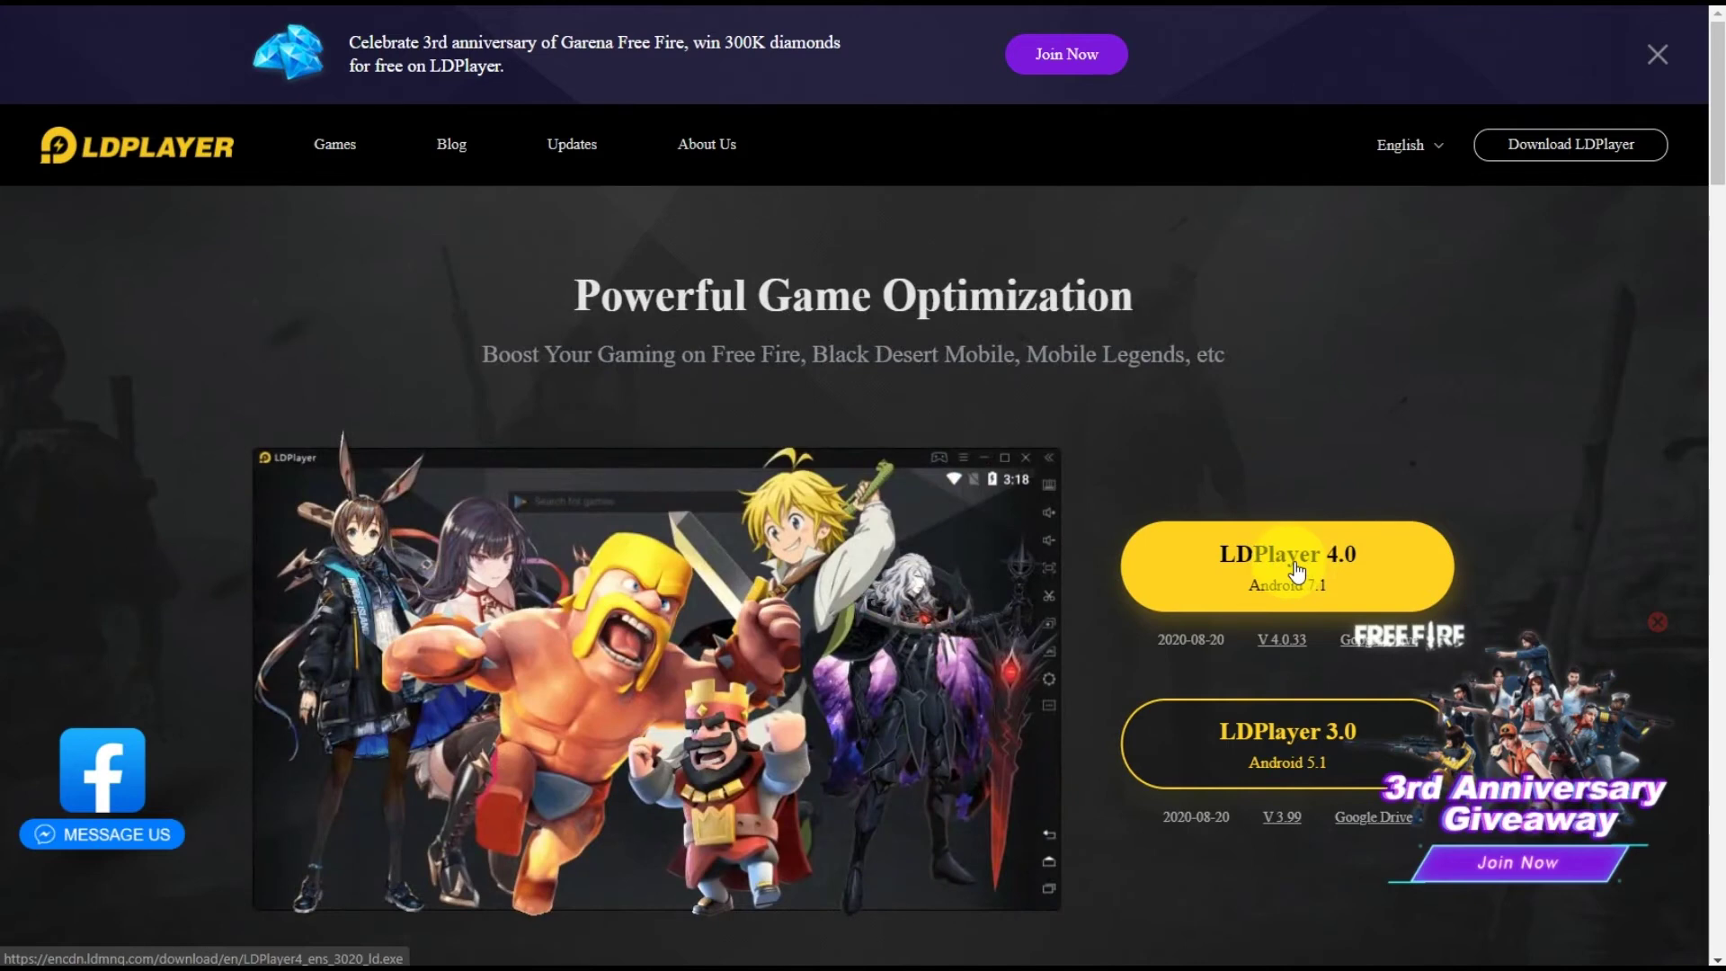
Download the LDPlayer 4.0 (Android 7.1) installer, run it and start the installation
{"action": "left_click", "coordinate": [1289, 563]}
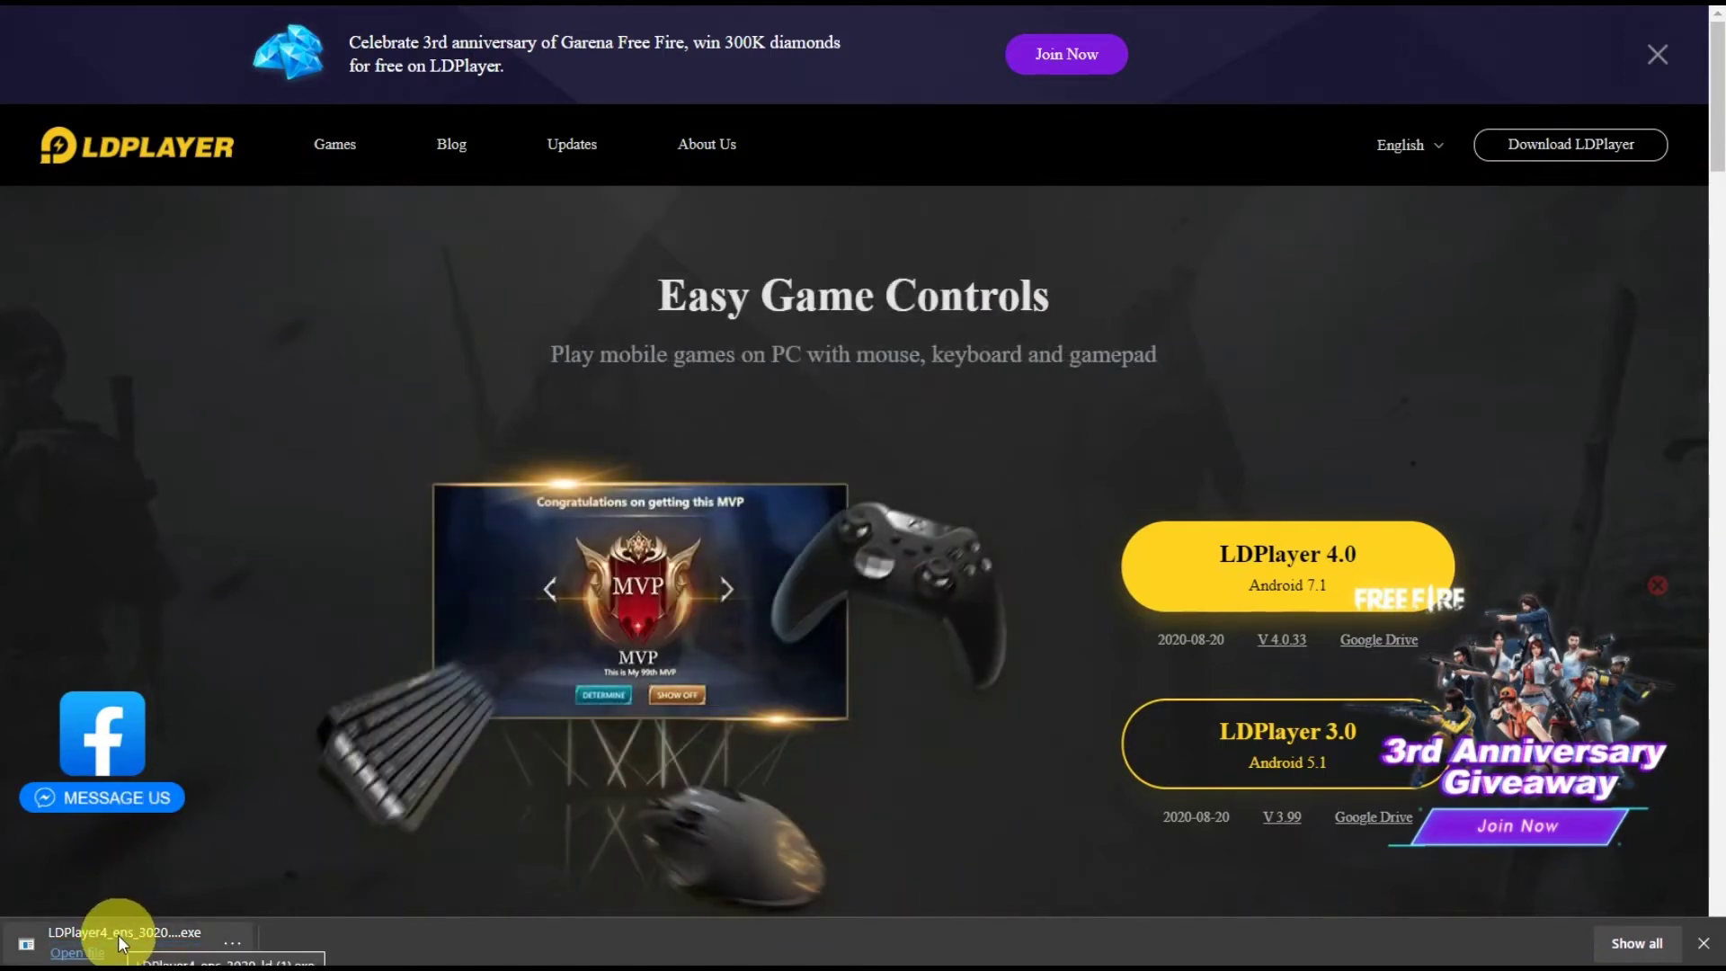
{"action": "left_click", "coordinate": [124, 951]}
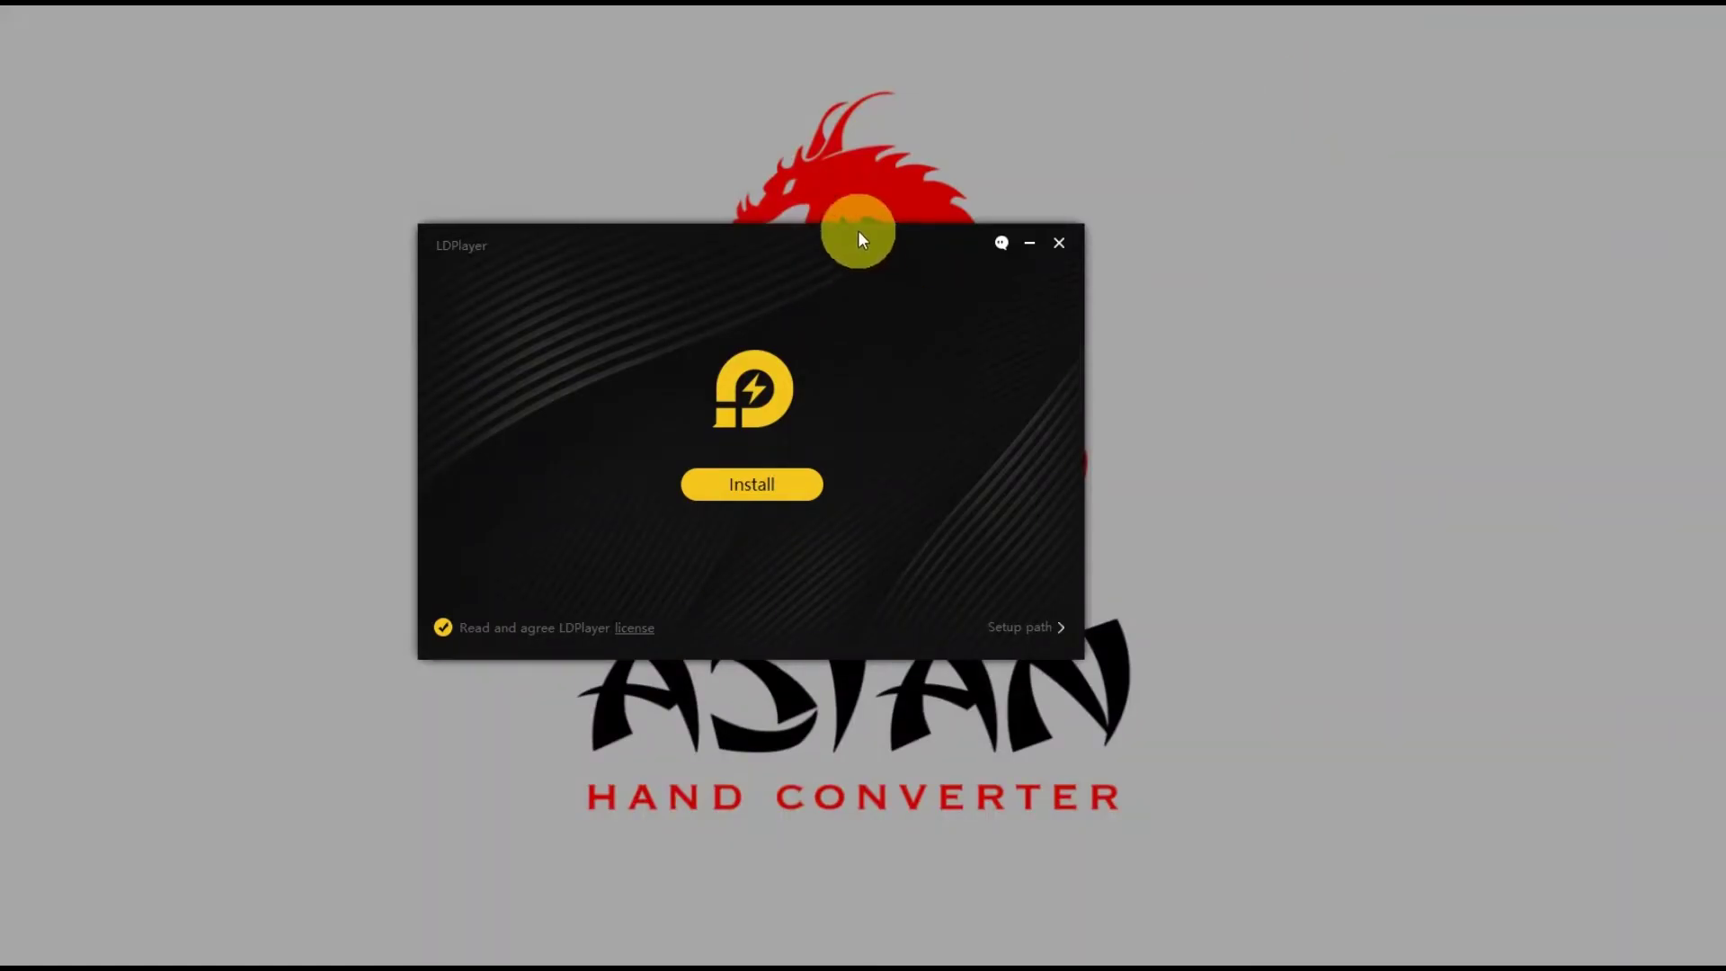
{"action": "left_click_drag", "start_coordinate": [865, 240], "coordinate": [968, 163]}
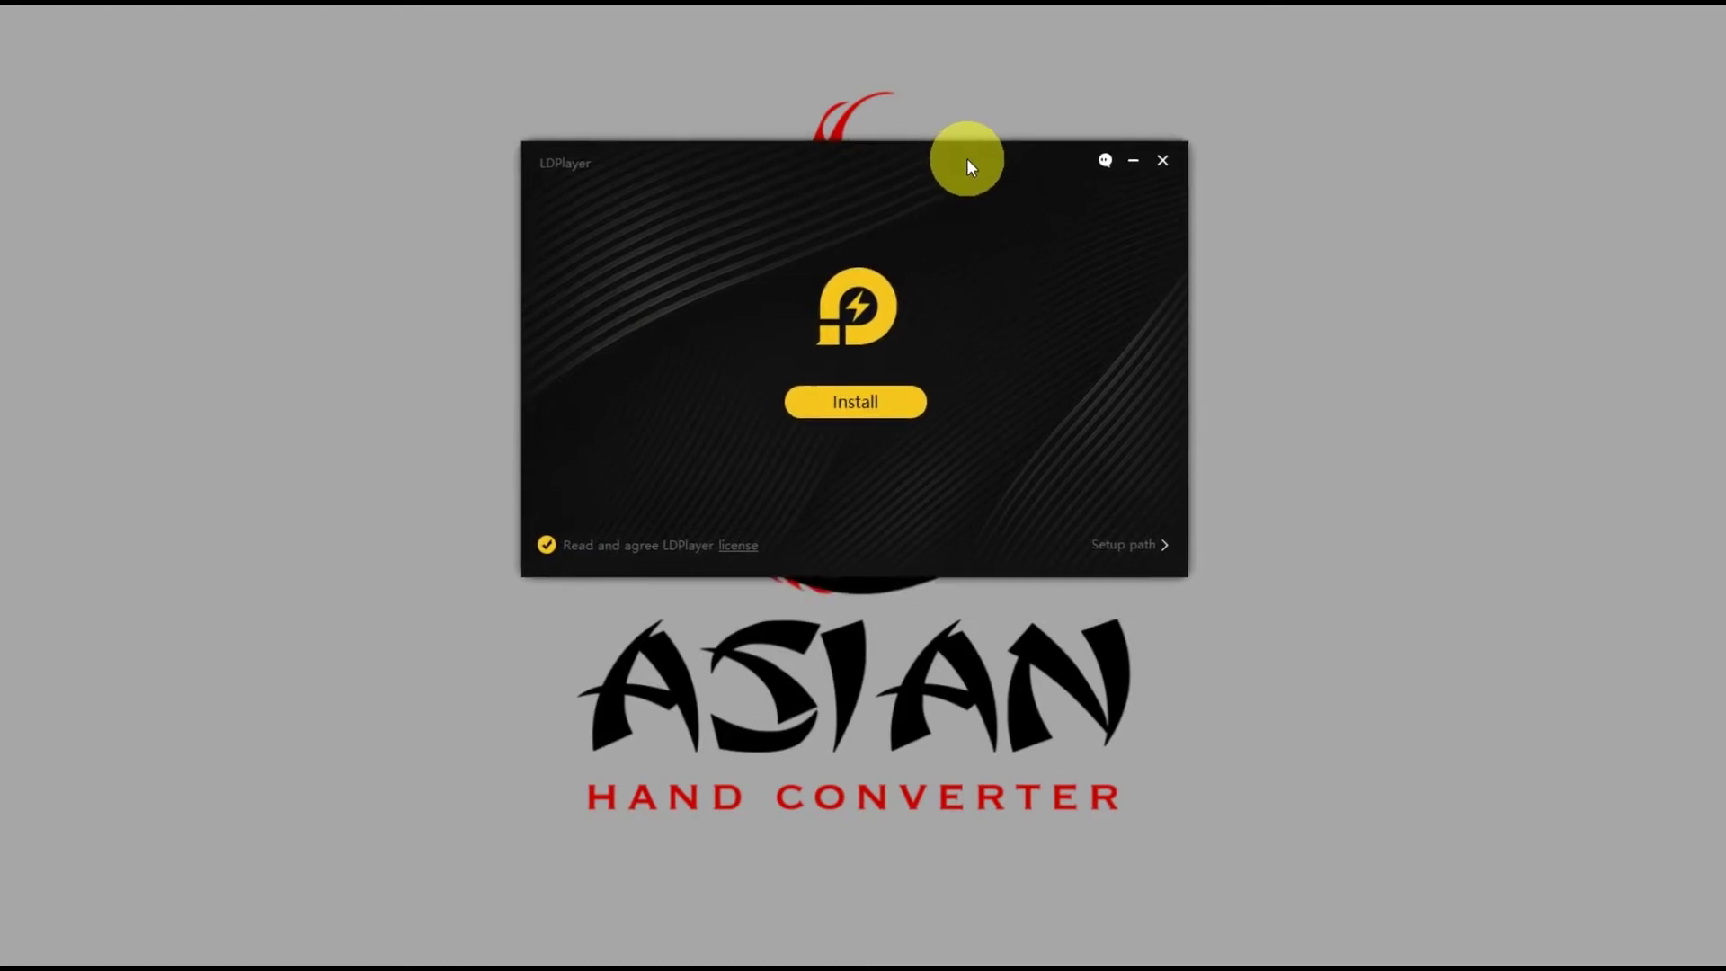
{"action": "left_click", "coordinate": [883, 397]}
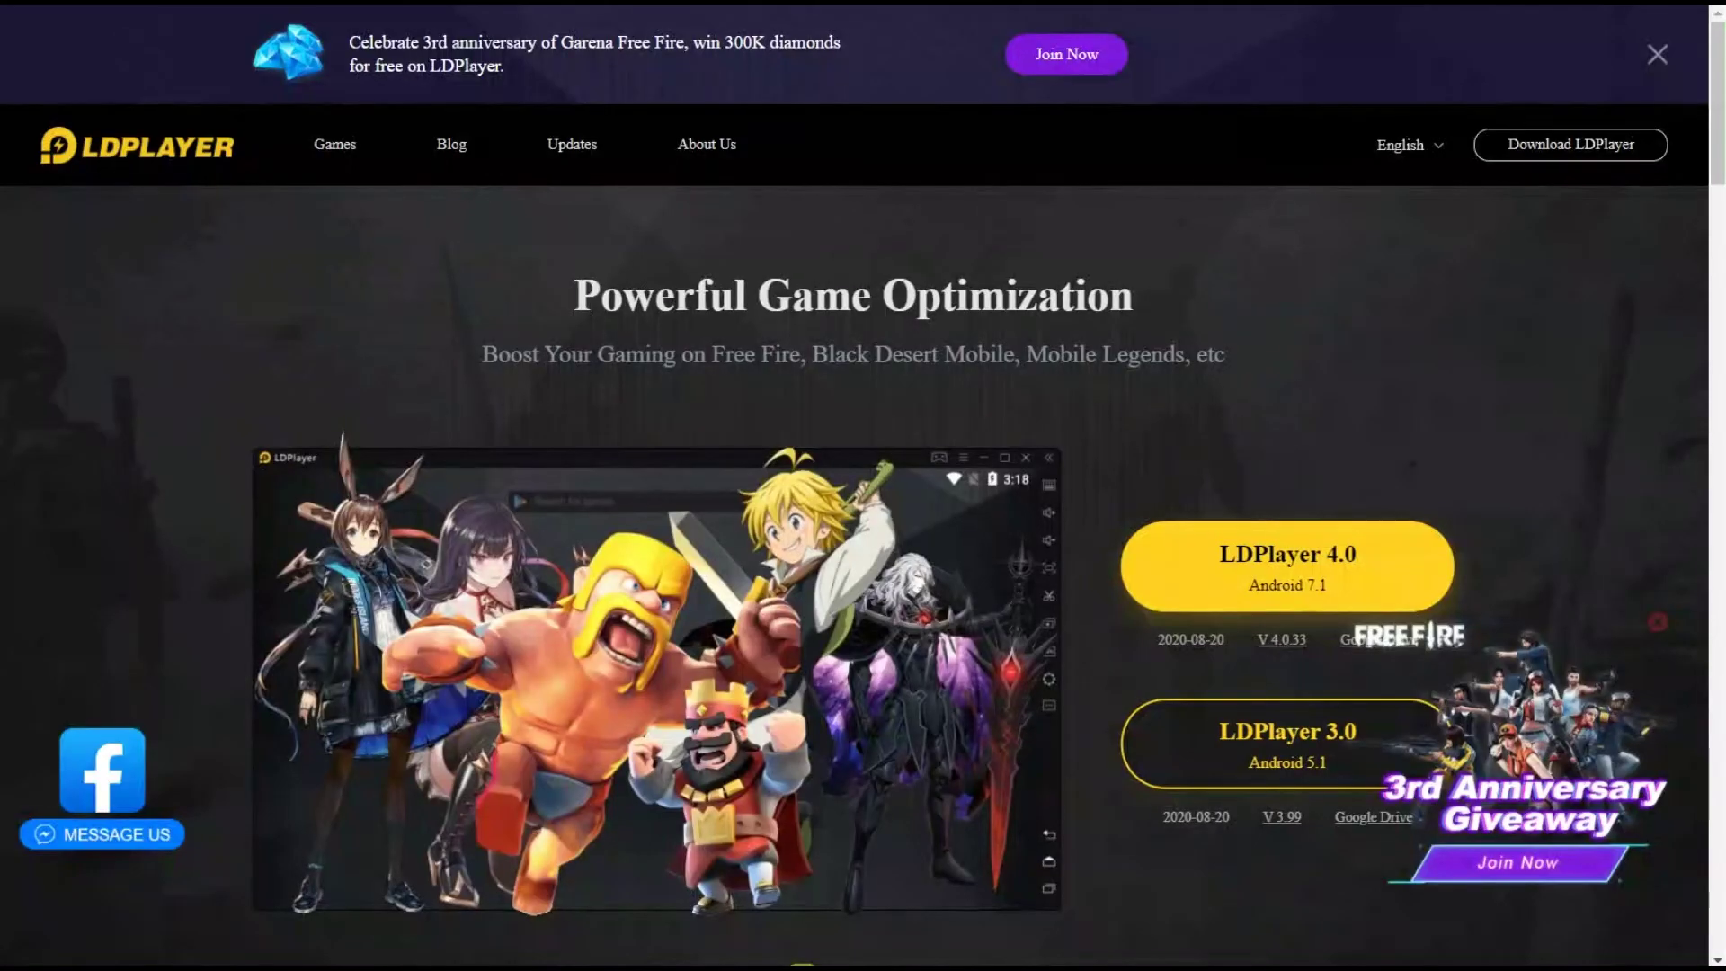
Dismiss the giveaway pop-up on the LDPlayer site and download the LDPlayer 4.0 installer through its Google Drive link
{"action": "scroll", "coordinate": [1067, 387], "scroll_direction": "down", "scroll_amount": 2}
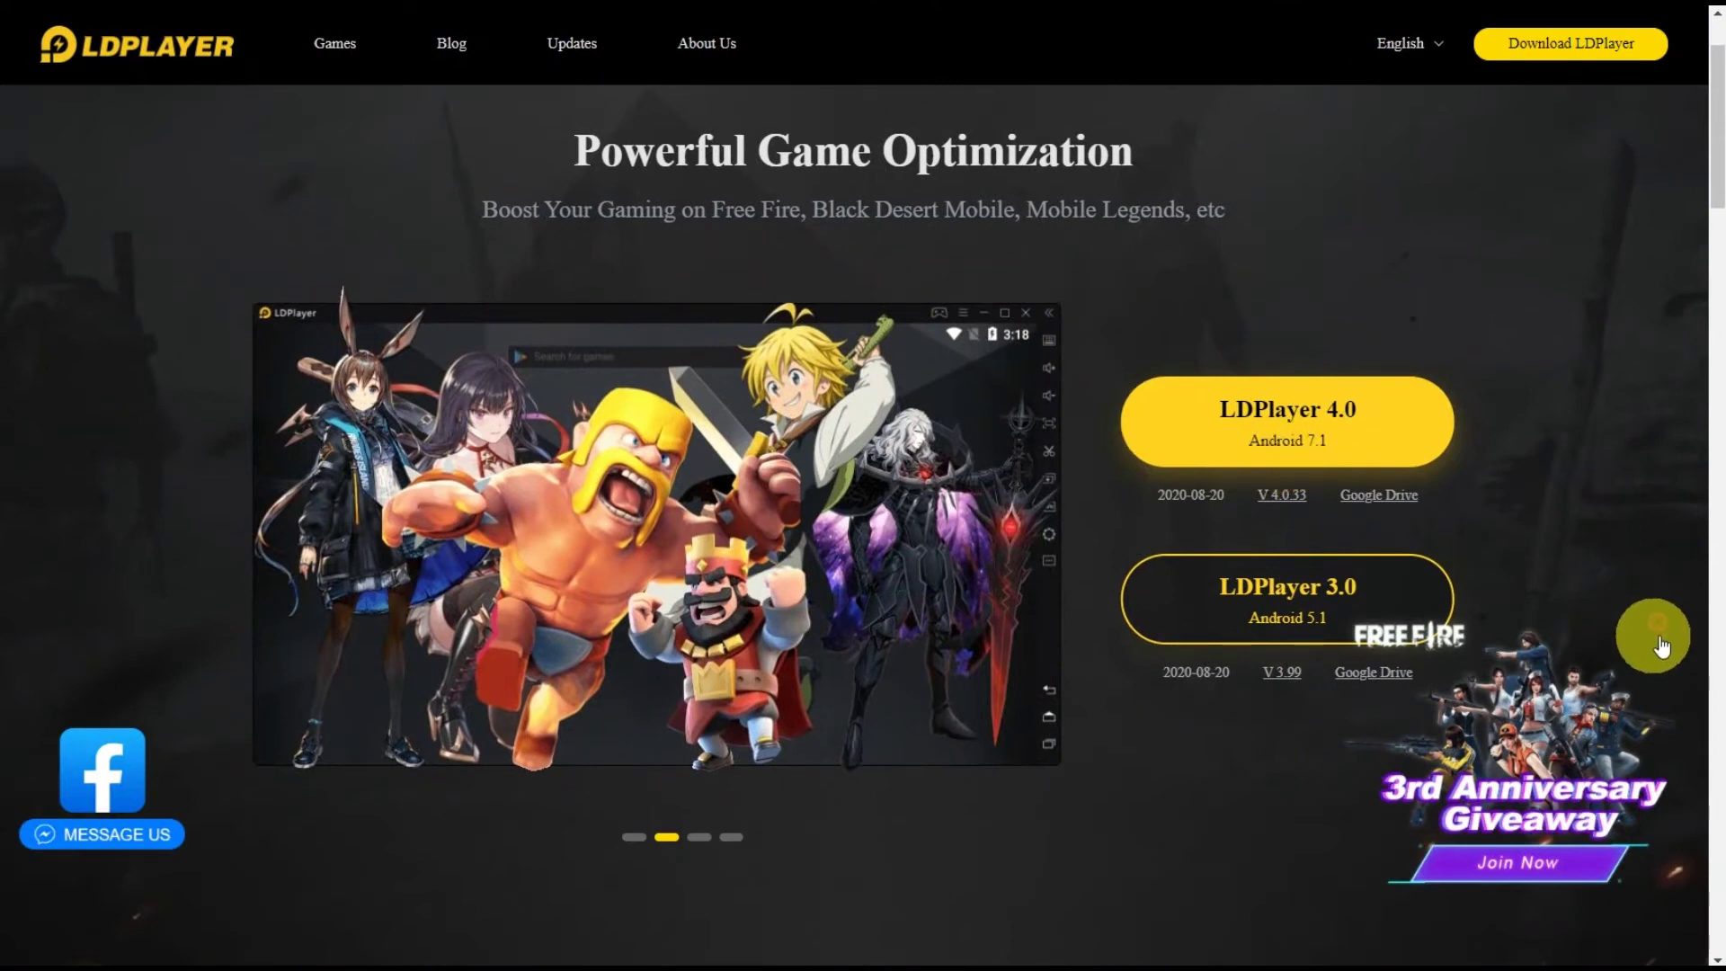
{"action": "left_click", "coordinate": [1652, 619]}
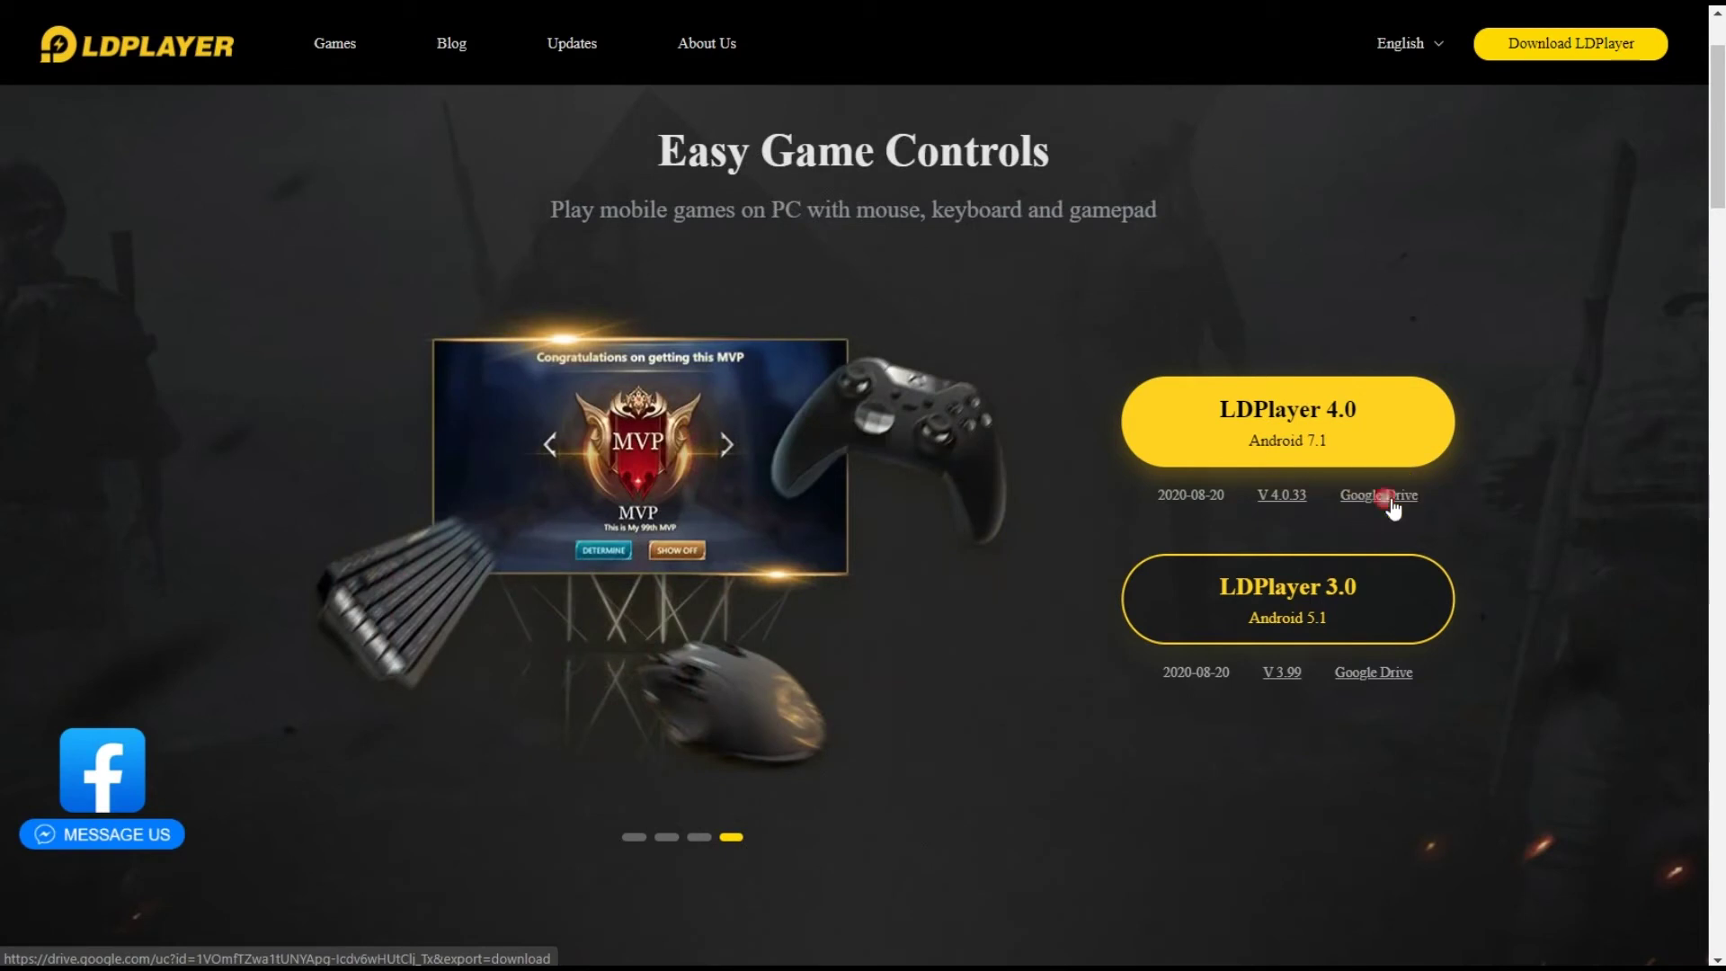
{"action": "left_click", "coordinate": [1391, 444]}
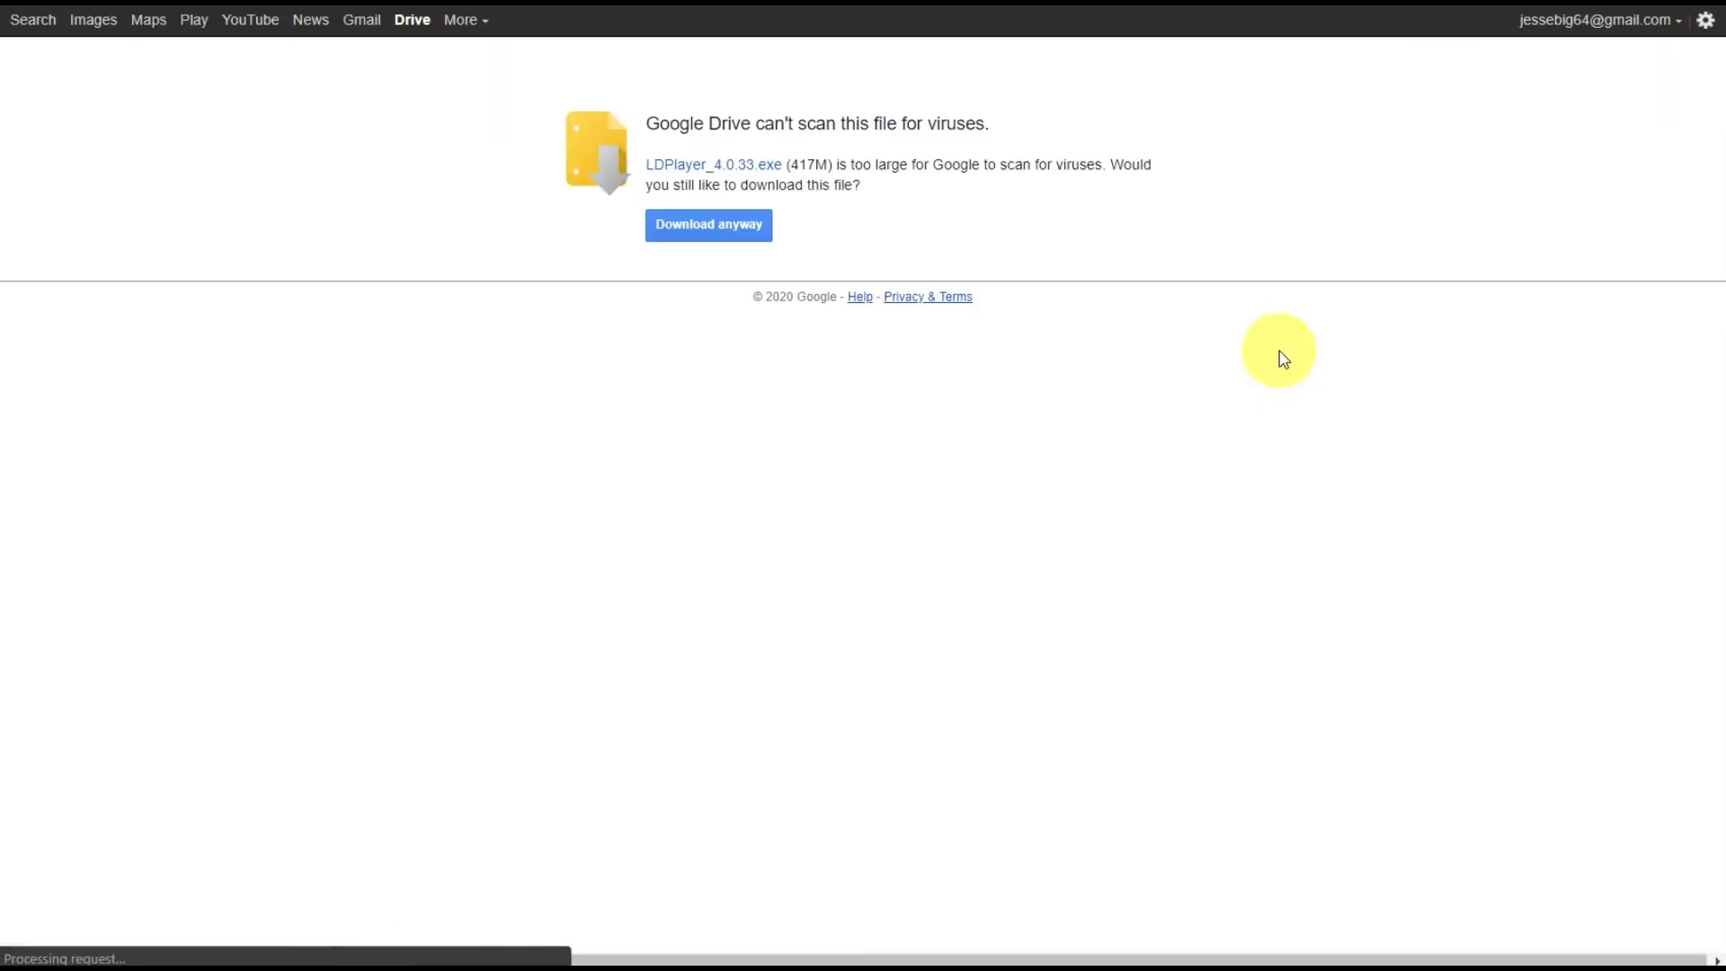
{"action": "left_click", "coordinate": [737, 233]}
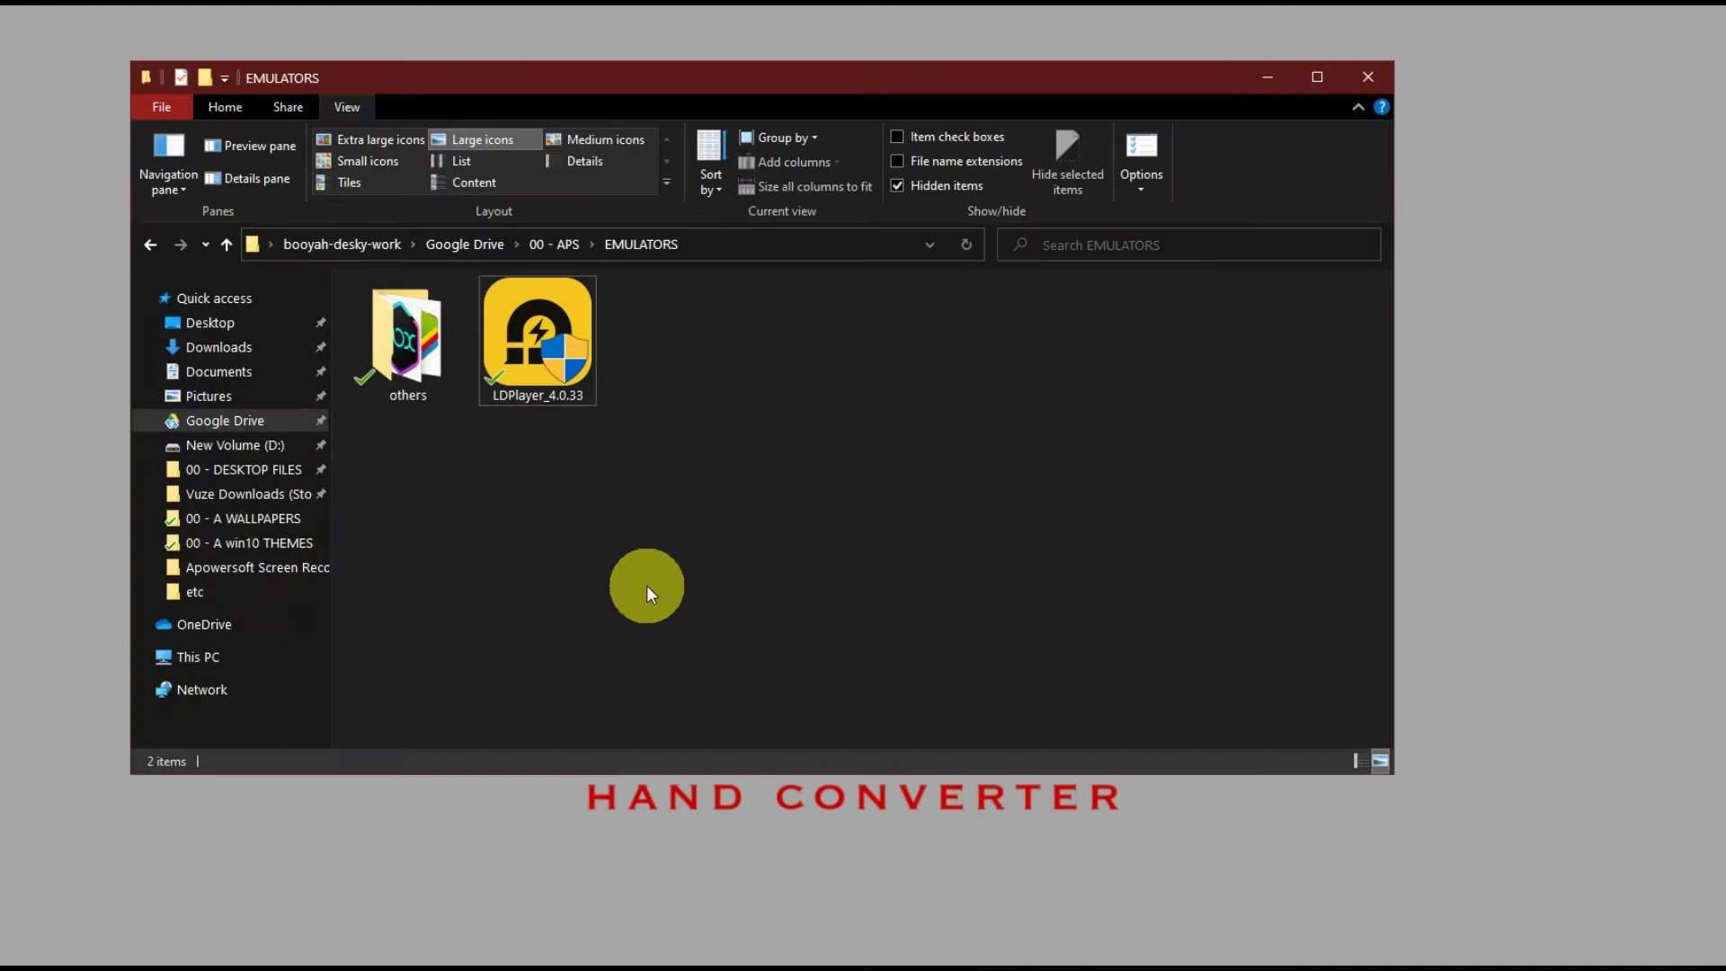
Install LDPlayer by running LDPlayer_4.0.33 from the EMULATORS folder, and move the emulator window aside on the desktop
{"action": "left_click", "coordinate": [559, 397]}
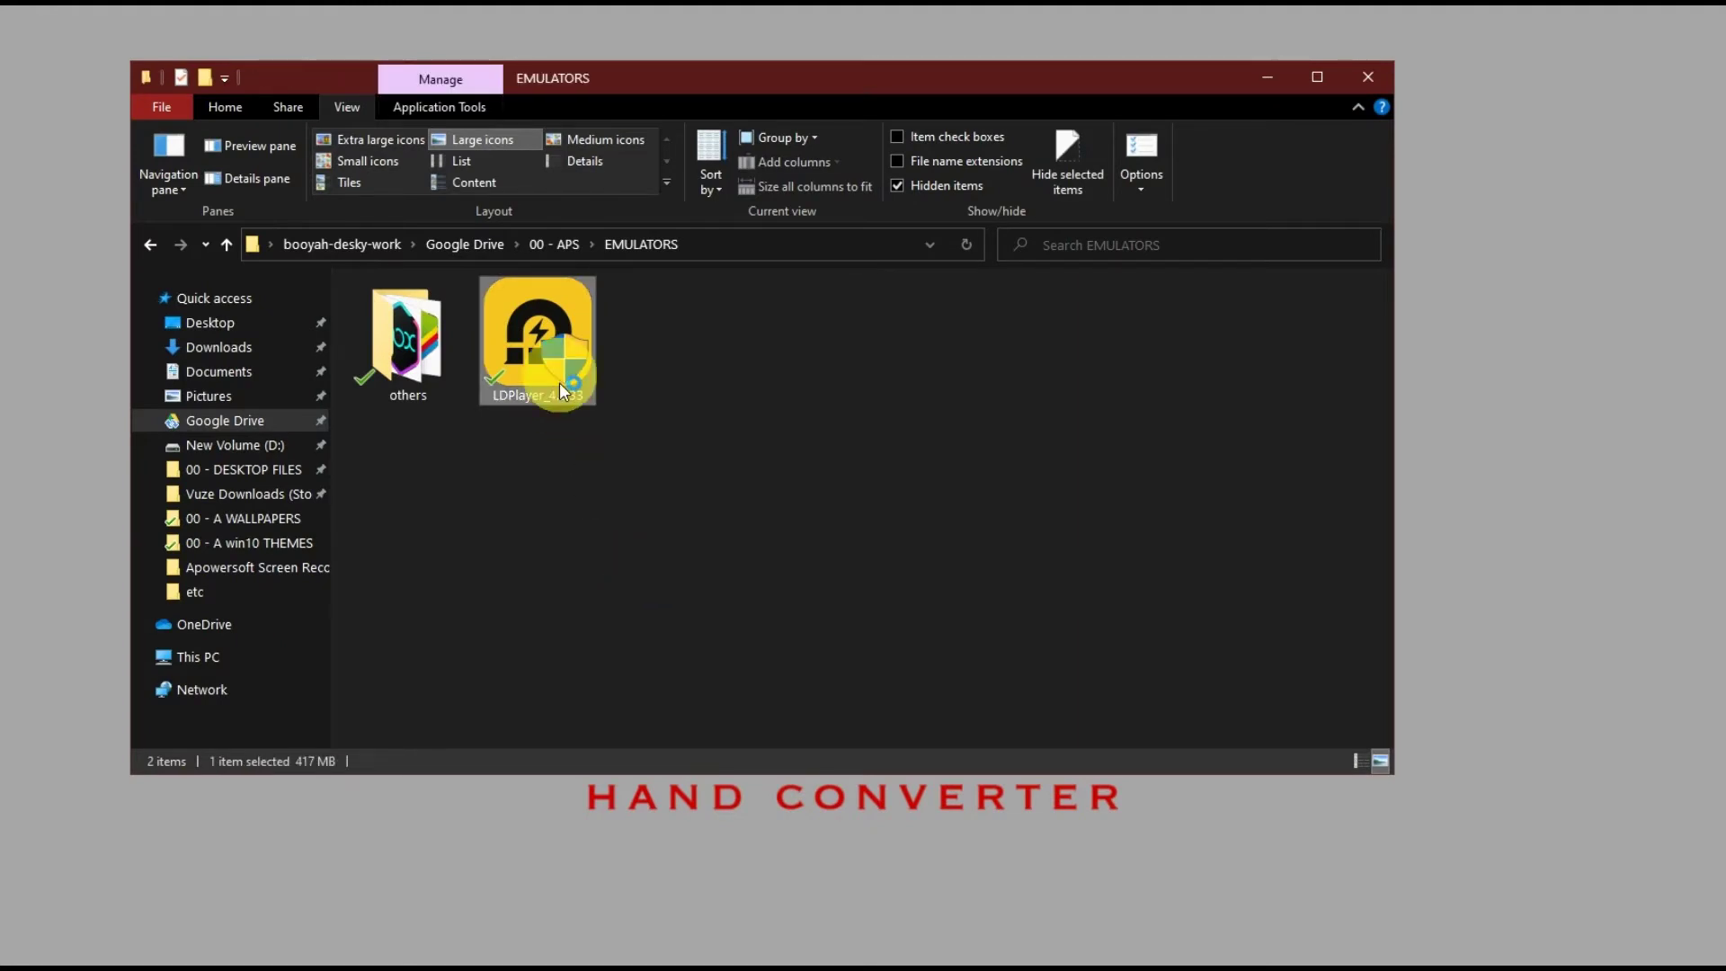
{"action": "double_click", "coordinate": [560, 383]}
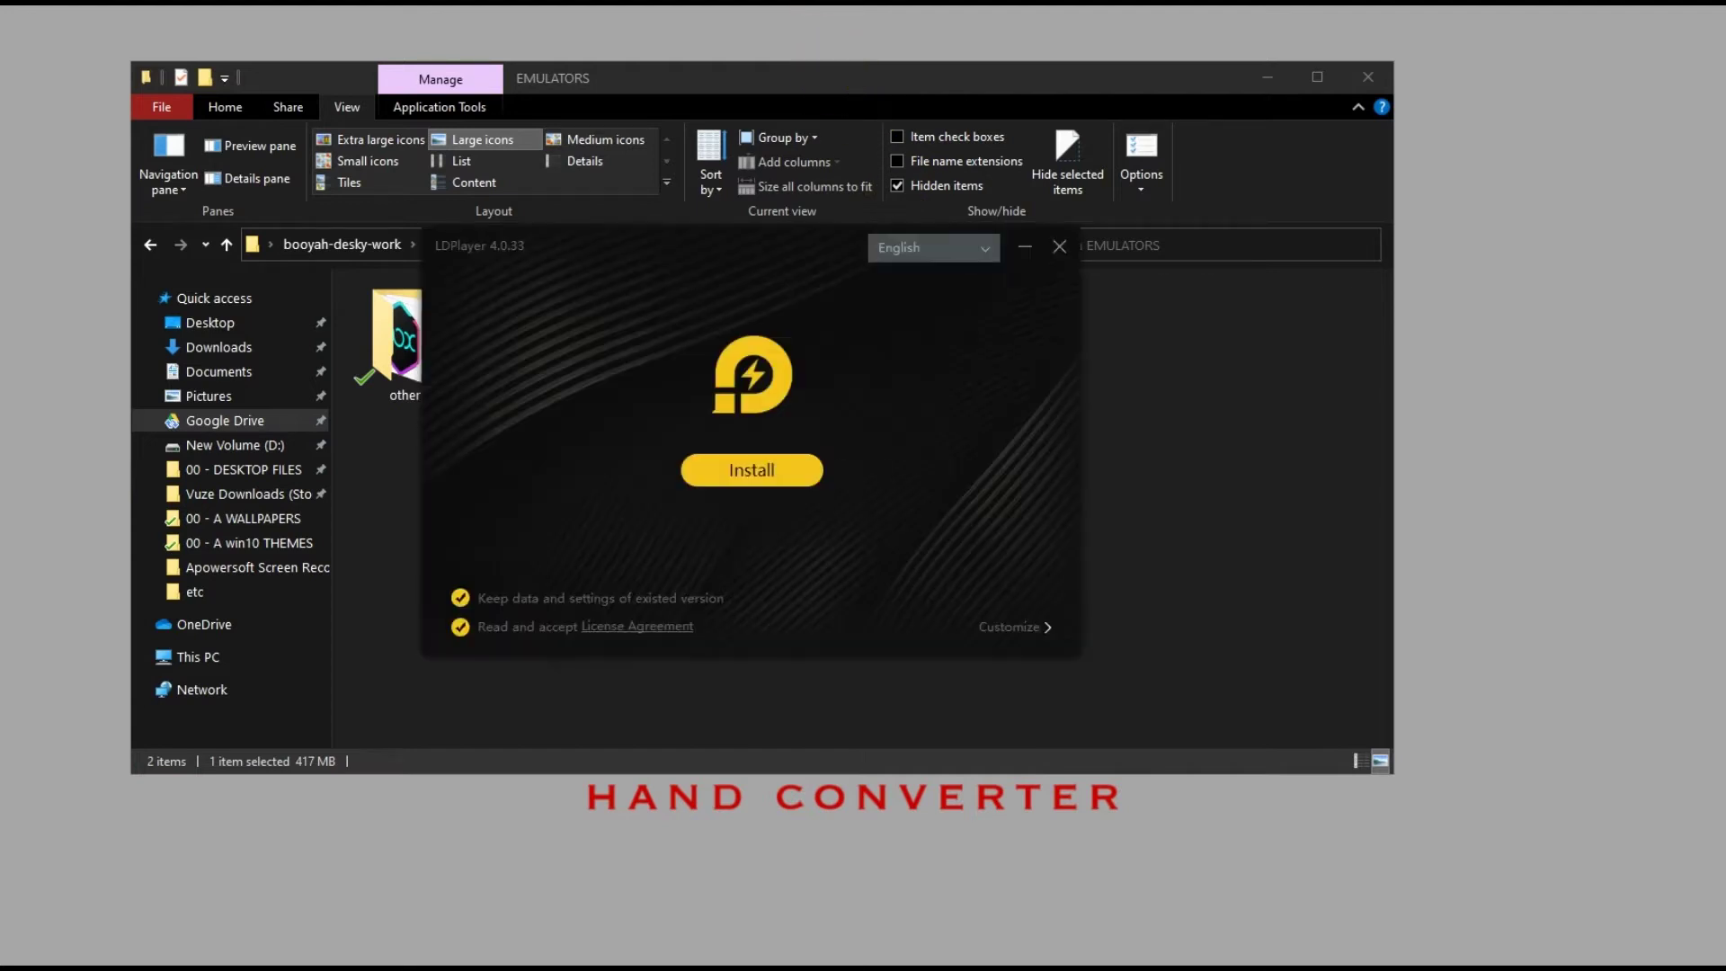
{"action": "left_click", "coordinate": [1268, 76]}
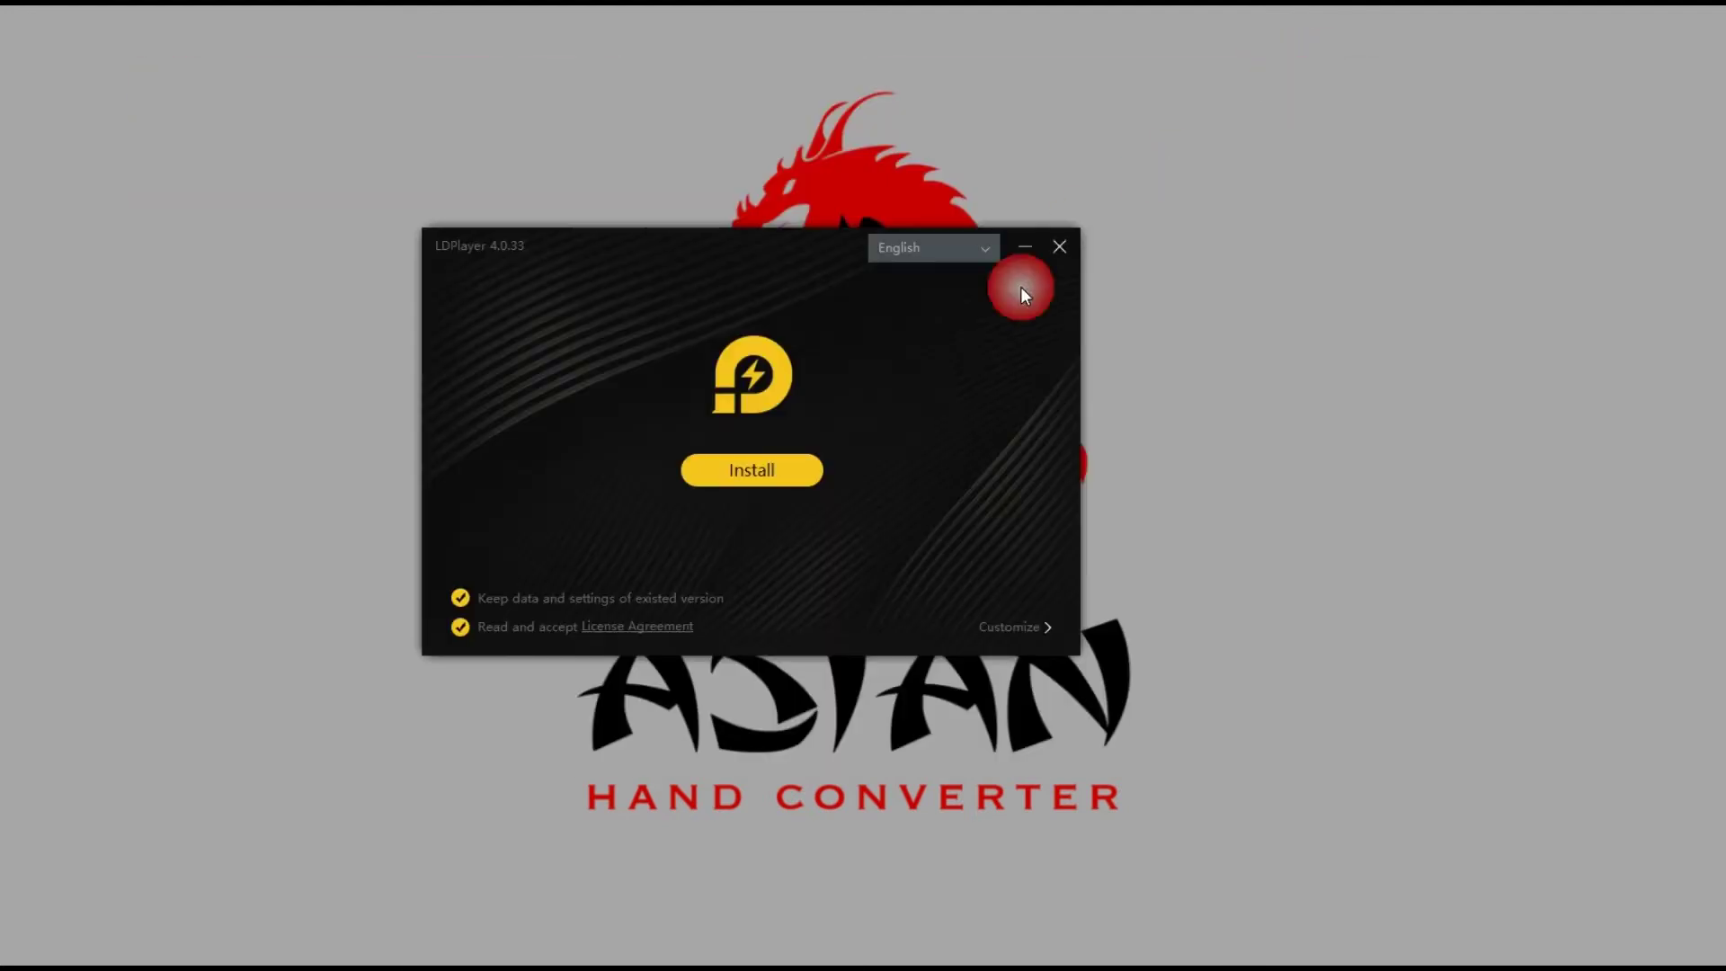
{"action": "left_click", "coordinate": [780, 474]}
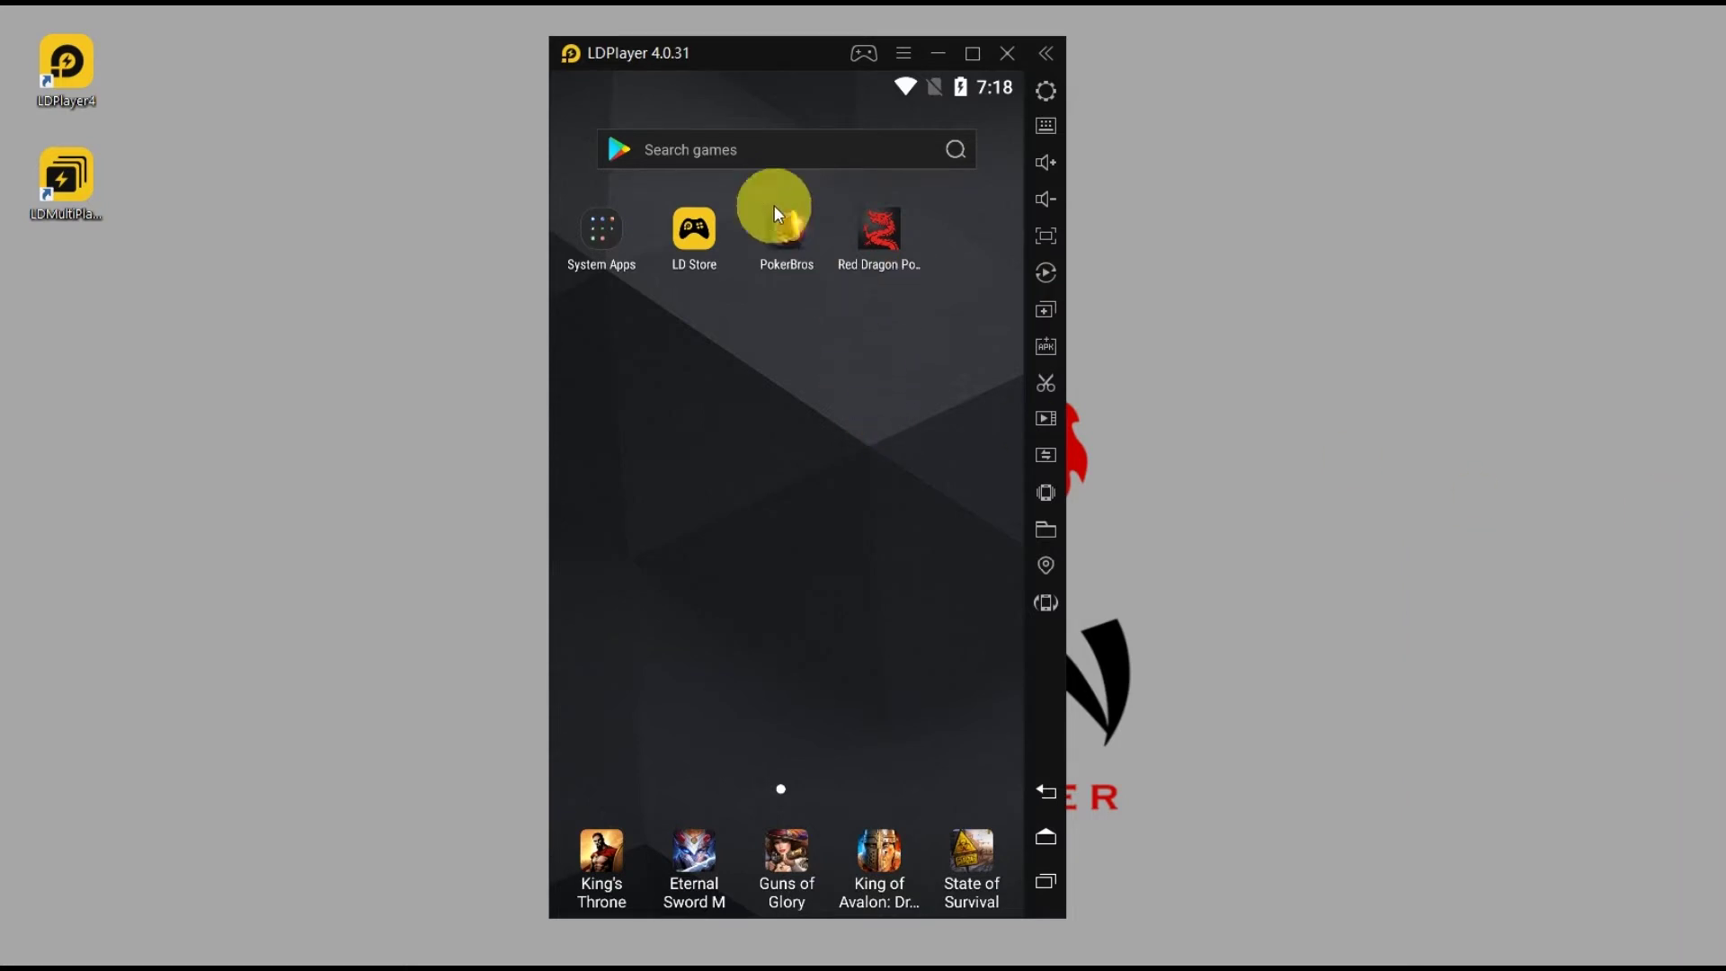
{"action": "left_click_drag", "start_coordinate": [731, 61], "coordinate": [741, 61]}
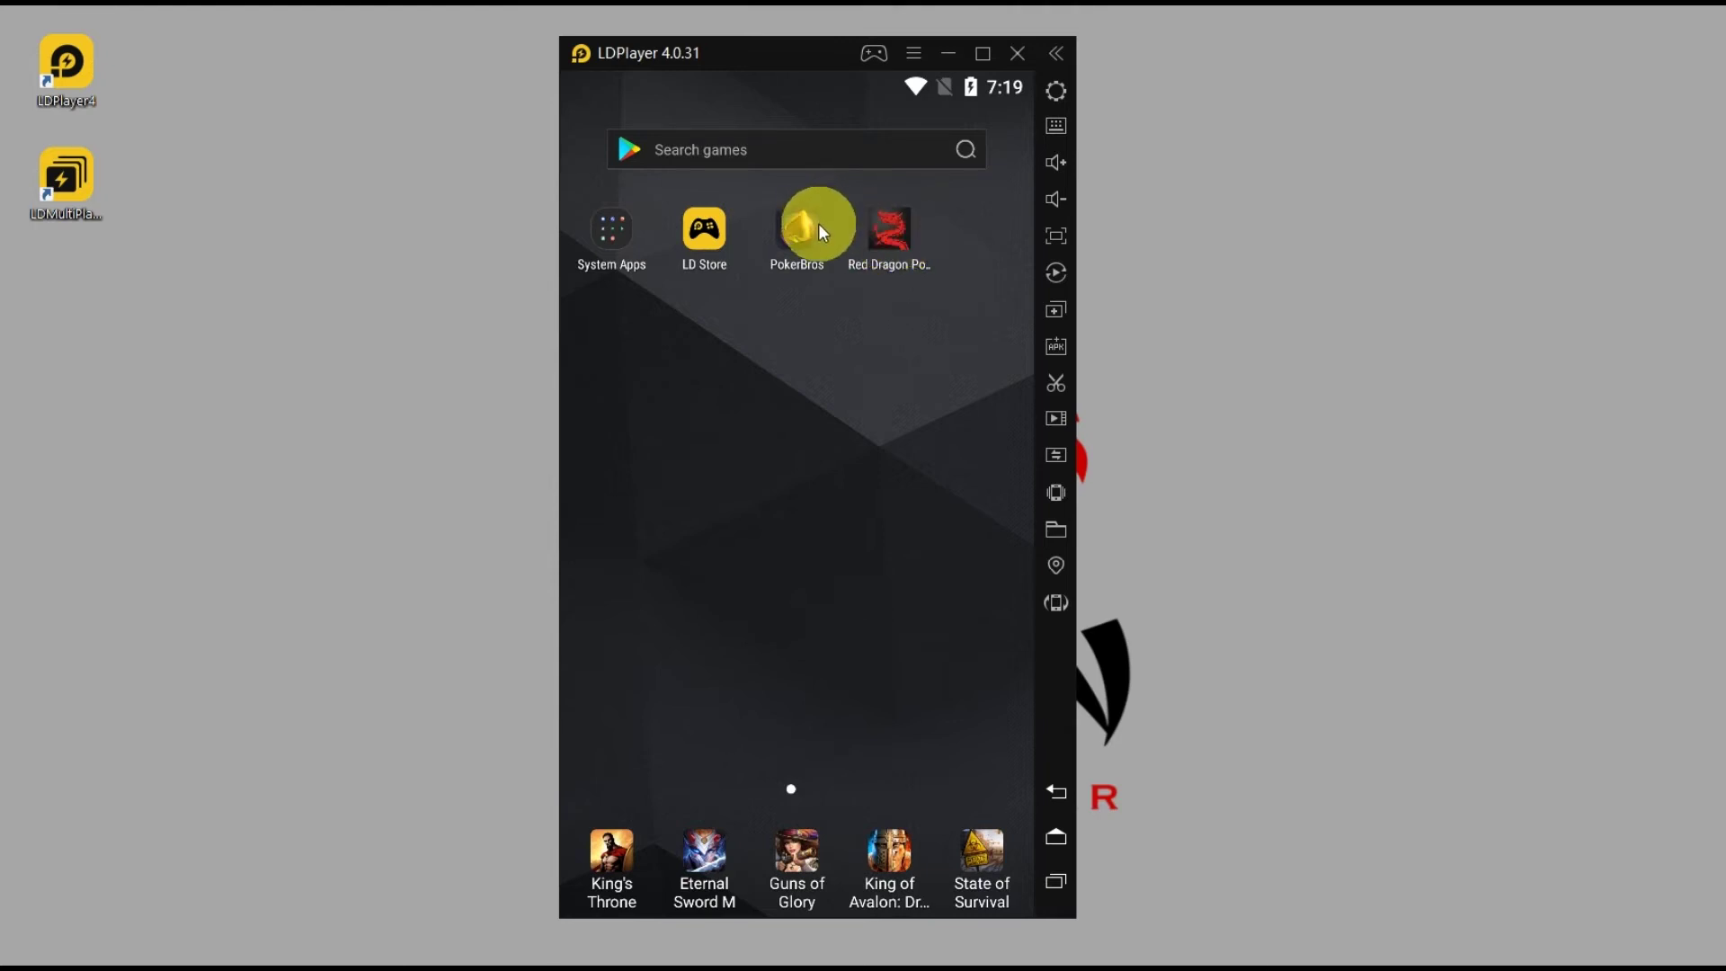
{"action": "left_click_drag", "start_coordinate": [802, 52], "coordinate": [409, 79]}
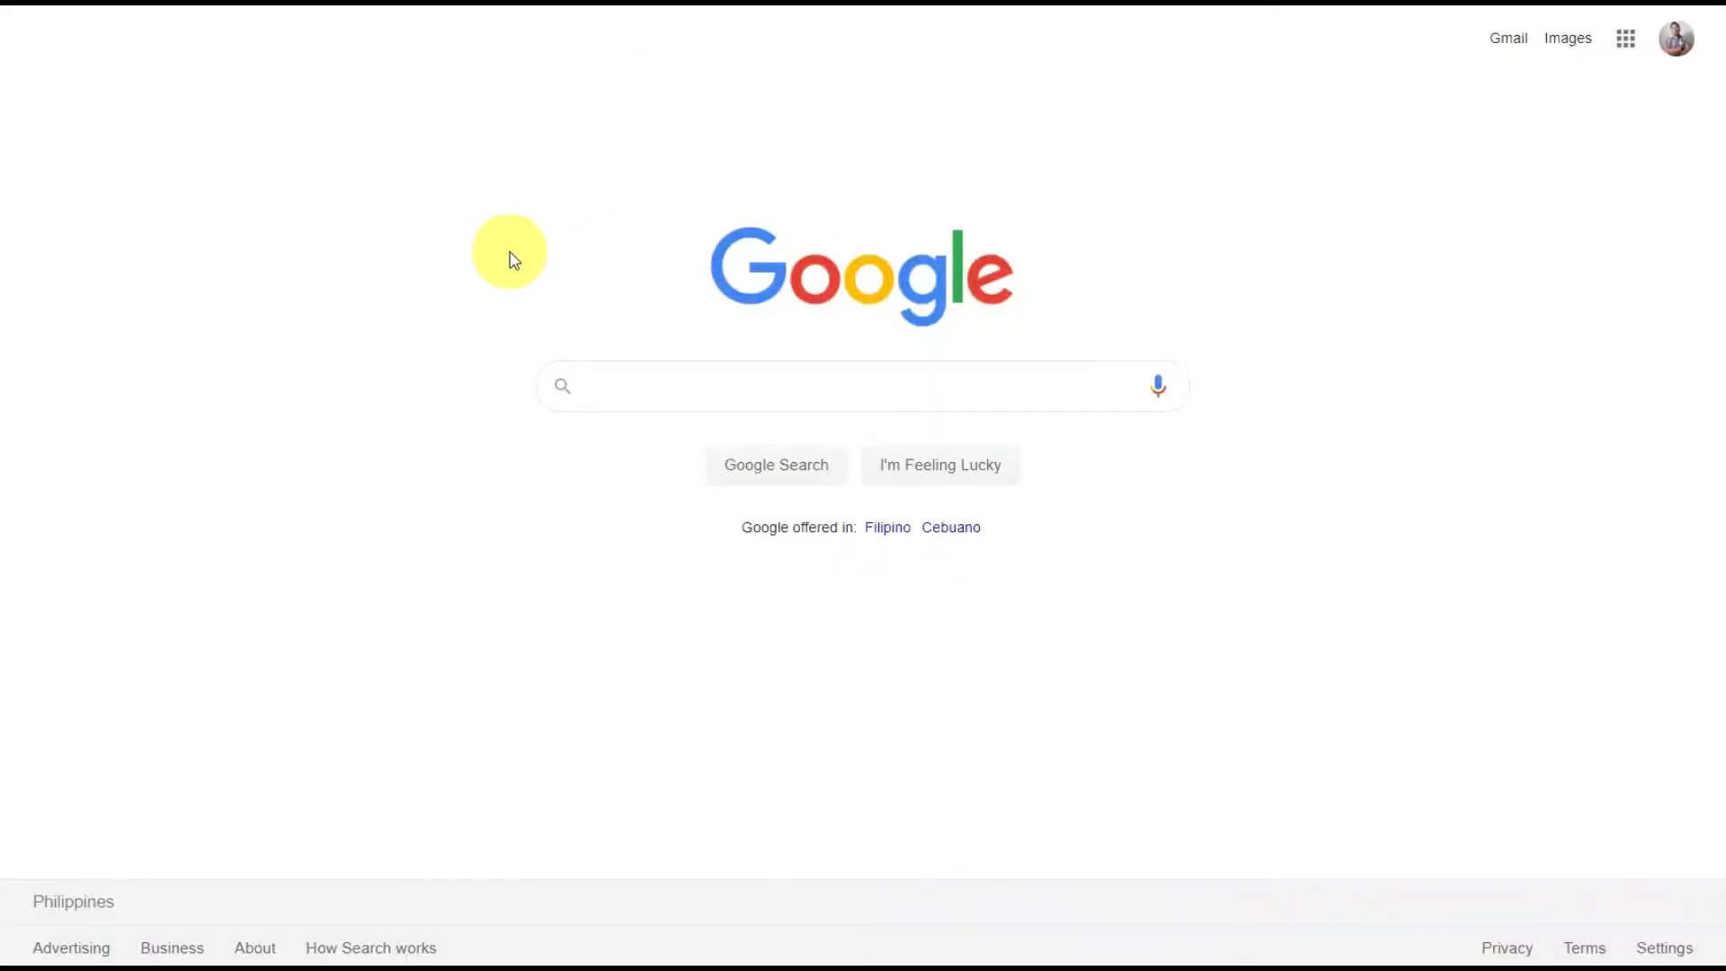
Search Google for "red dragon poker" and open the rdp666.com home page
{"action": "left_click", "coordinate": [660, 395]}
{"action": "type", "text": "red"}
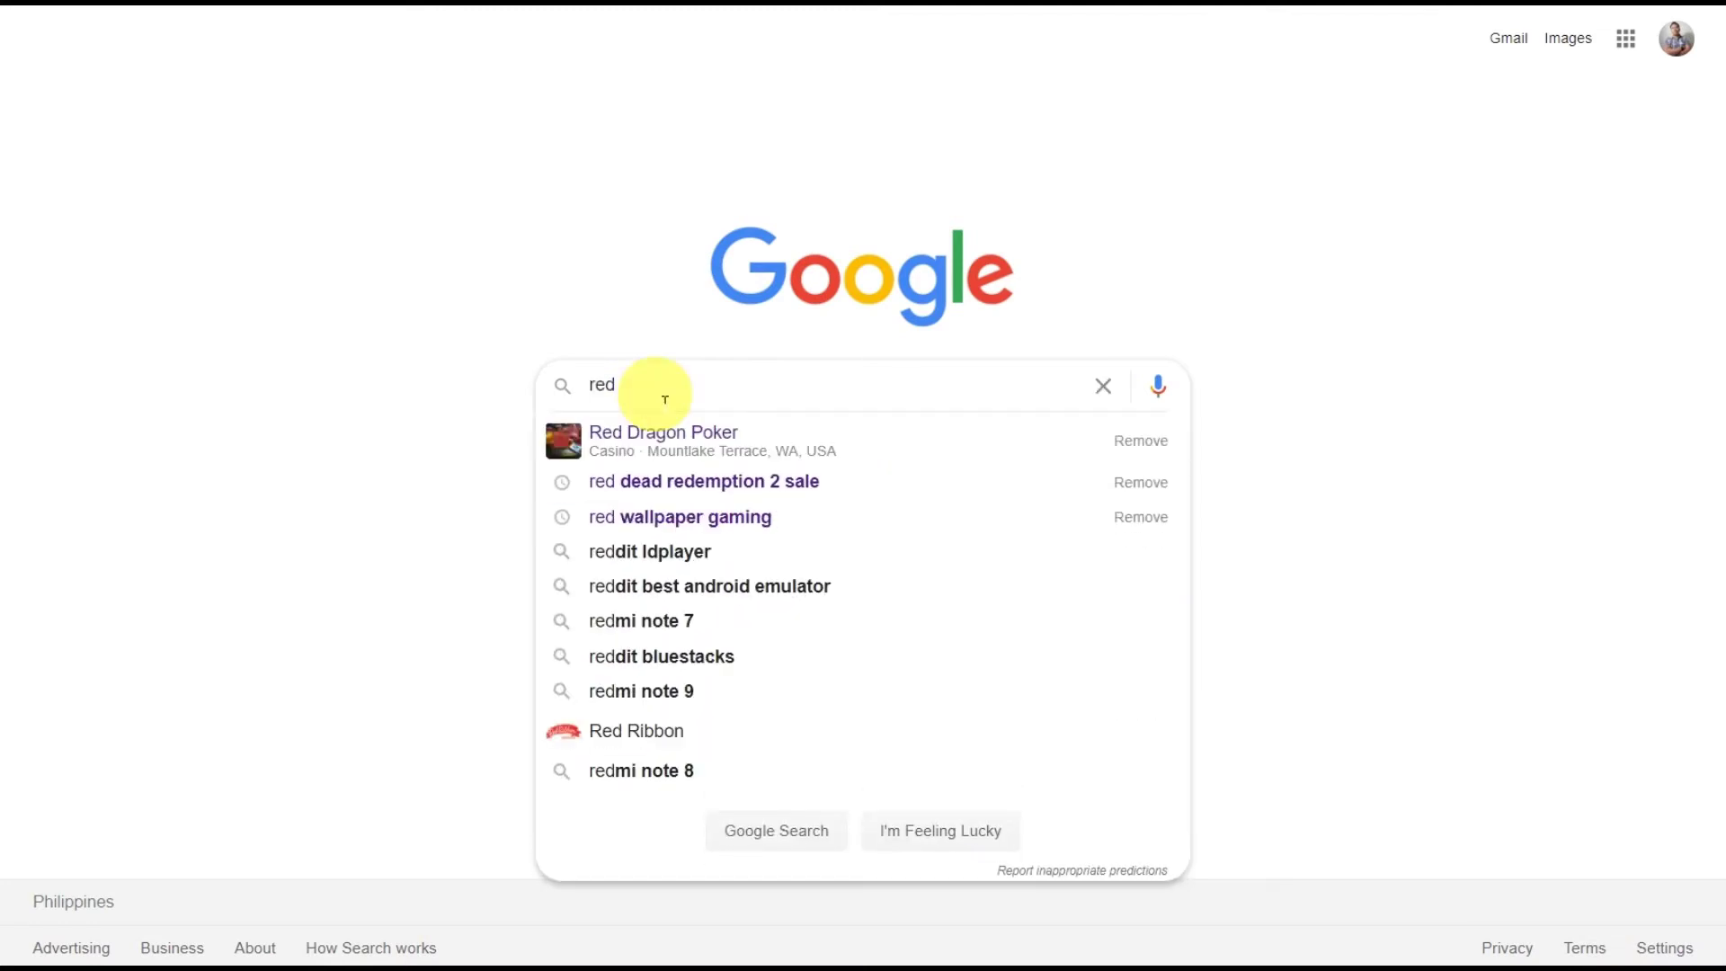
{"action": "type", "text": " dragon poker"}
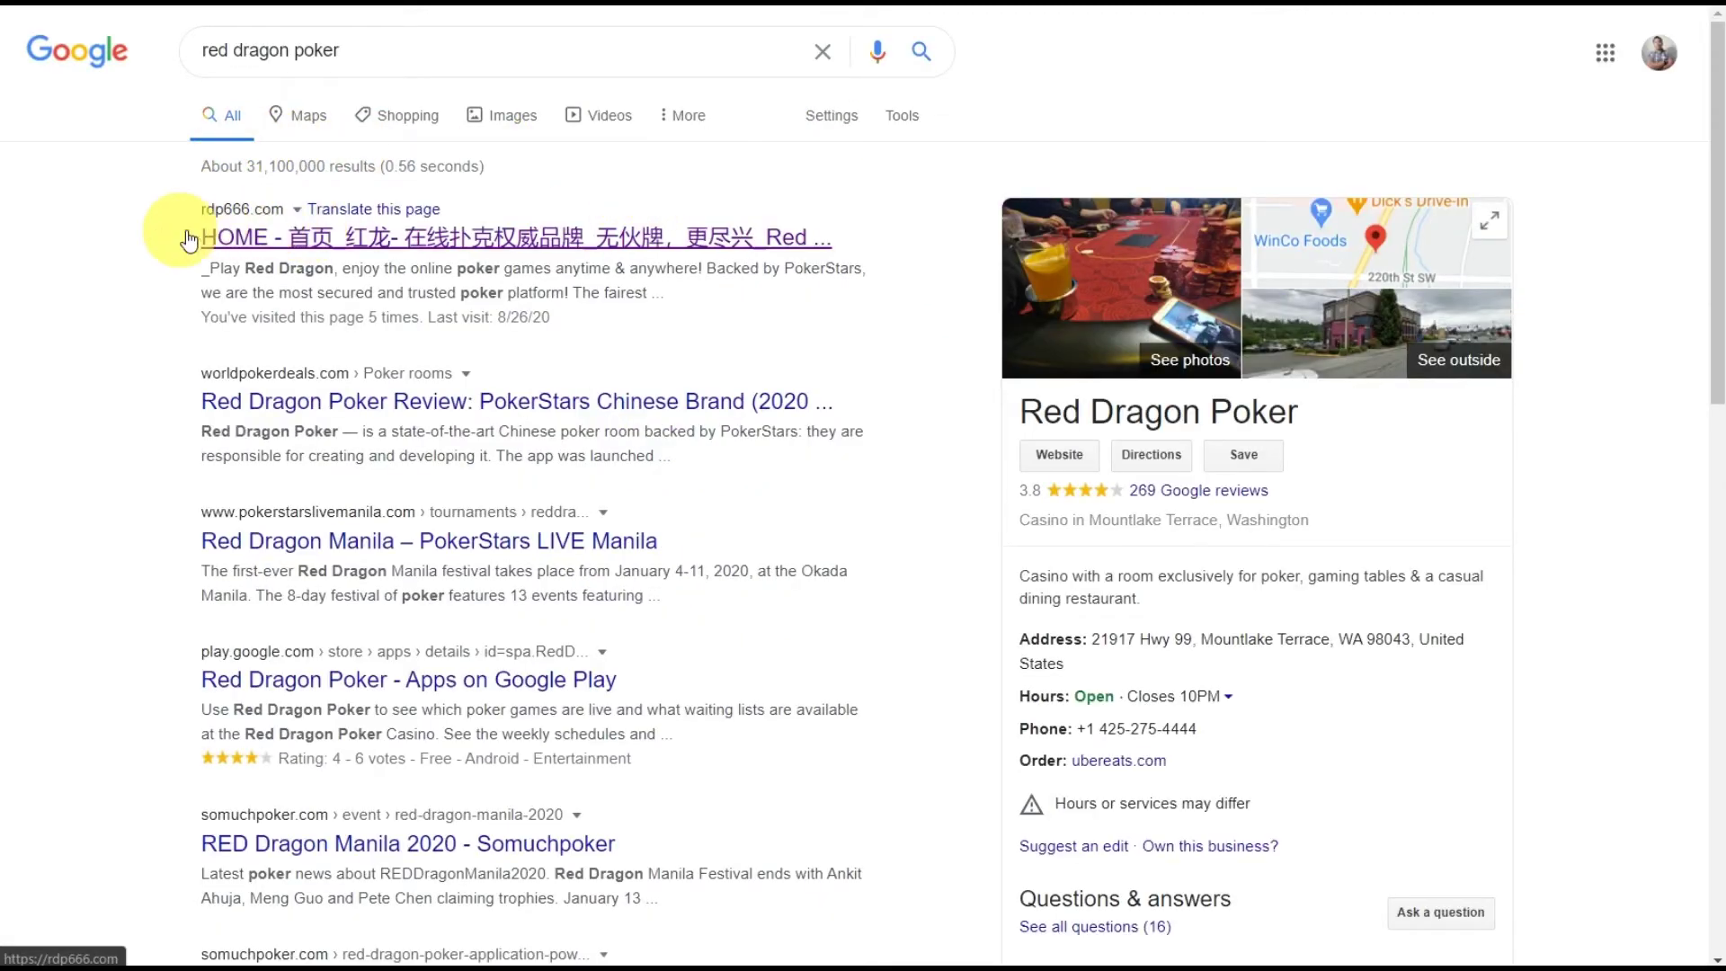
{"action": "left_click", "coordinate": [435, 241]}
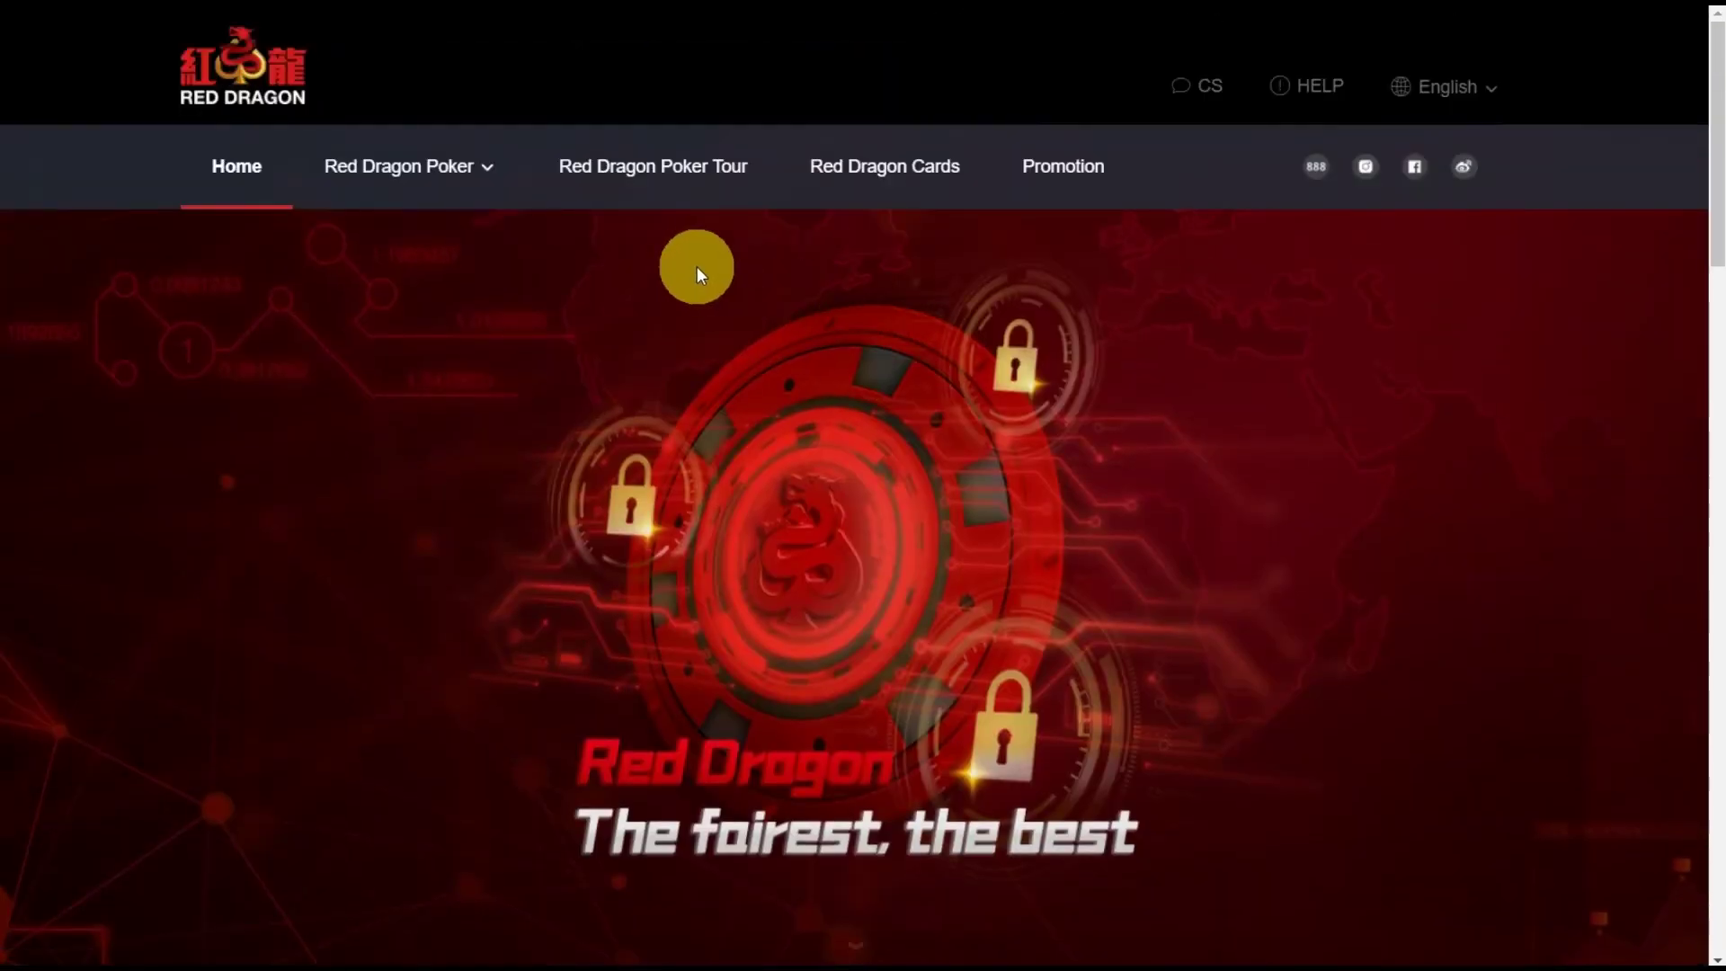
Open the Red Dragon Poker App page and download the Android APK from the Main/Overseas source
{"action": "mouse_move", "coordinate": [450, 167]}
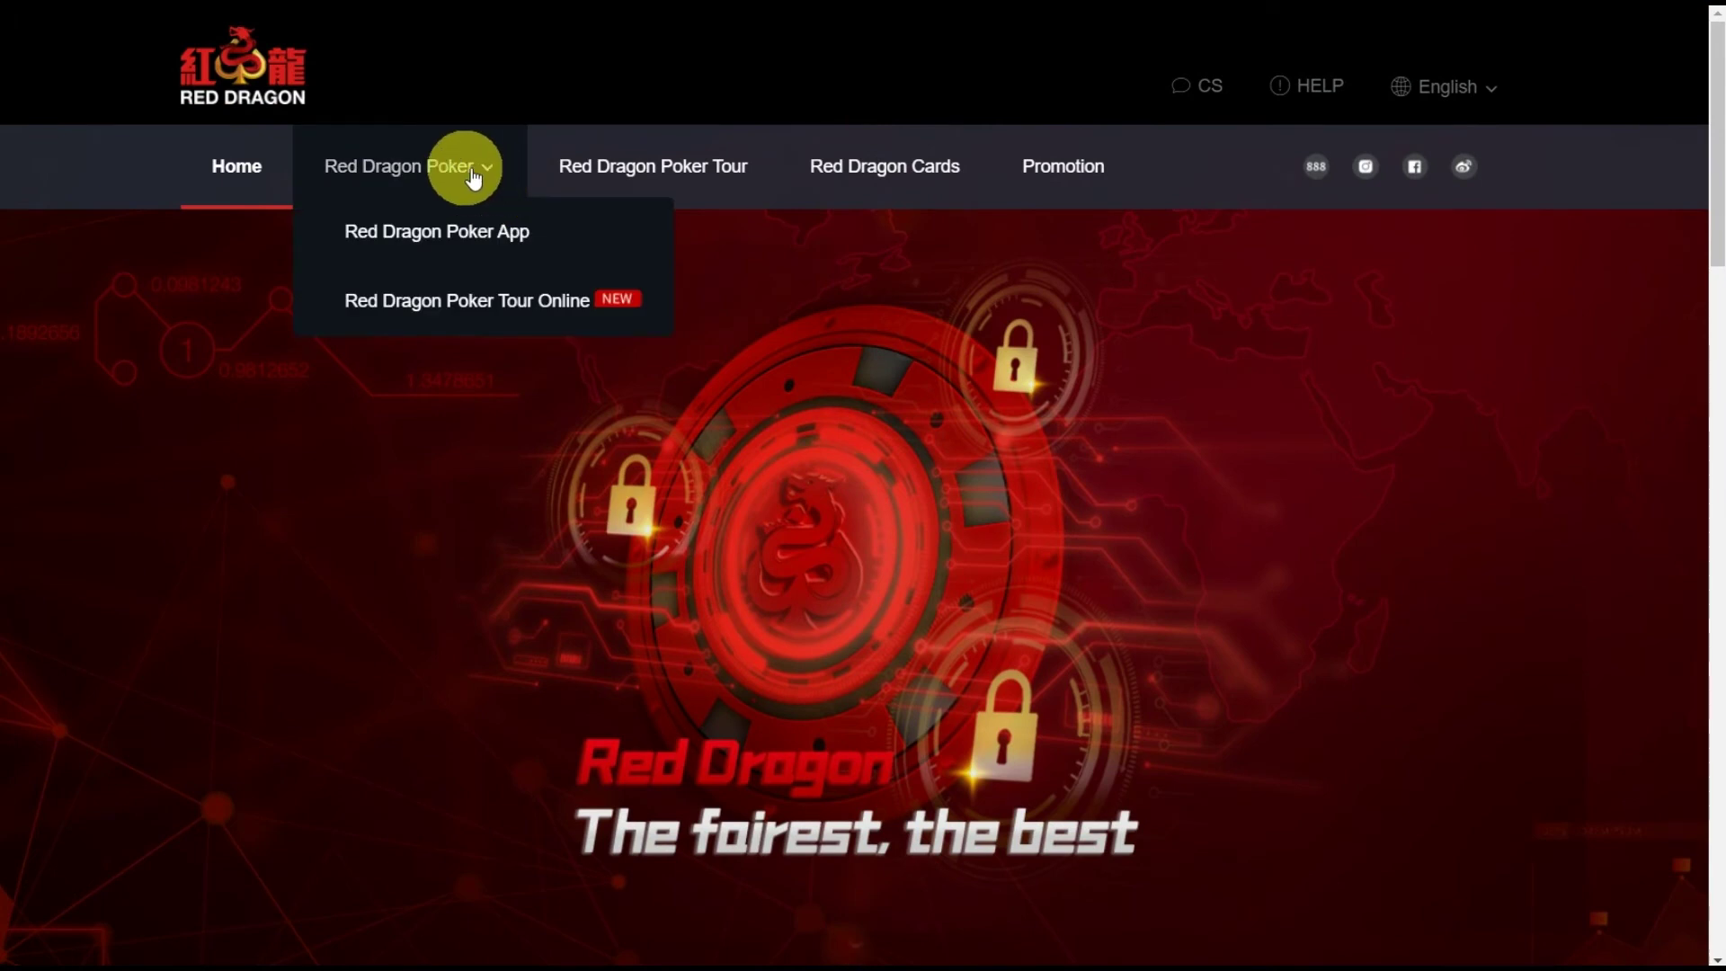
{"action": "left_click", "coordinate": [454, 234]}
{"action": "scroll", "coordinate": [1158, 570], "scroll_direction": "down", "scroll_amount": 3}
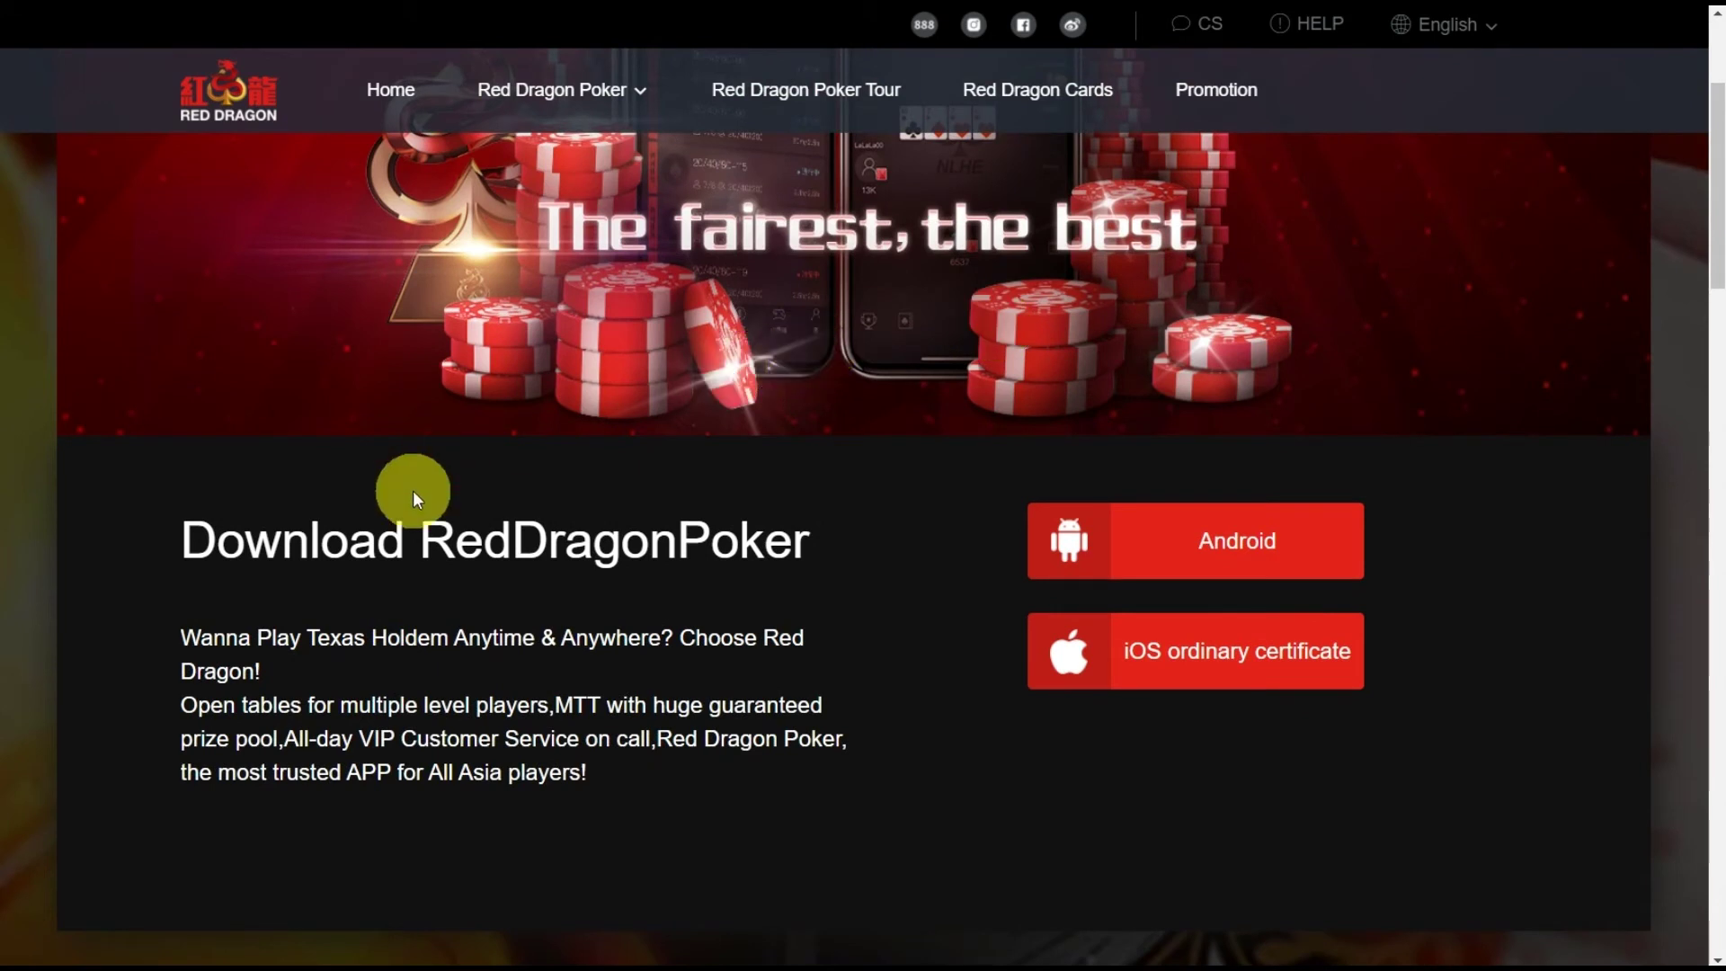
{"action": "left_click", "coordinate": [1209, 556]}
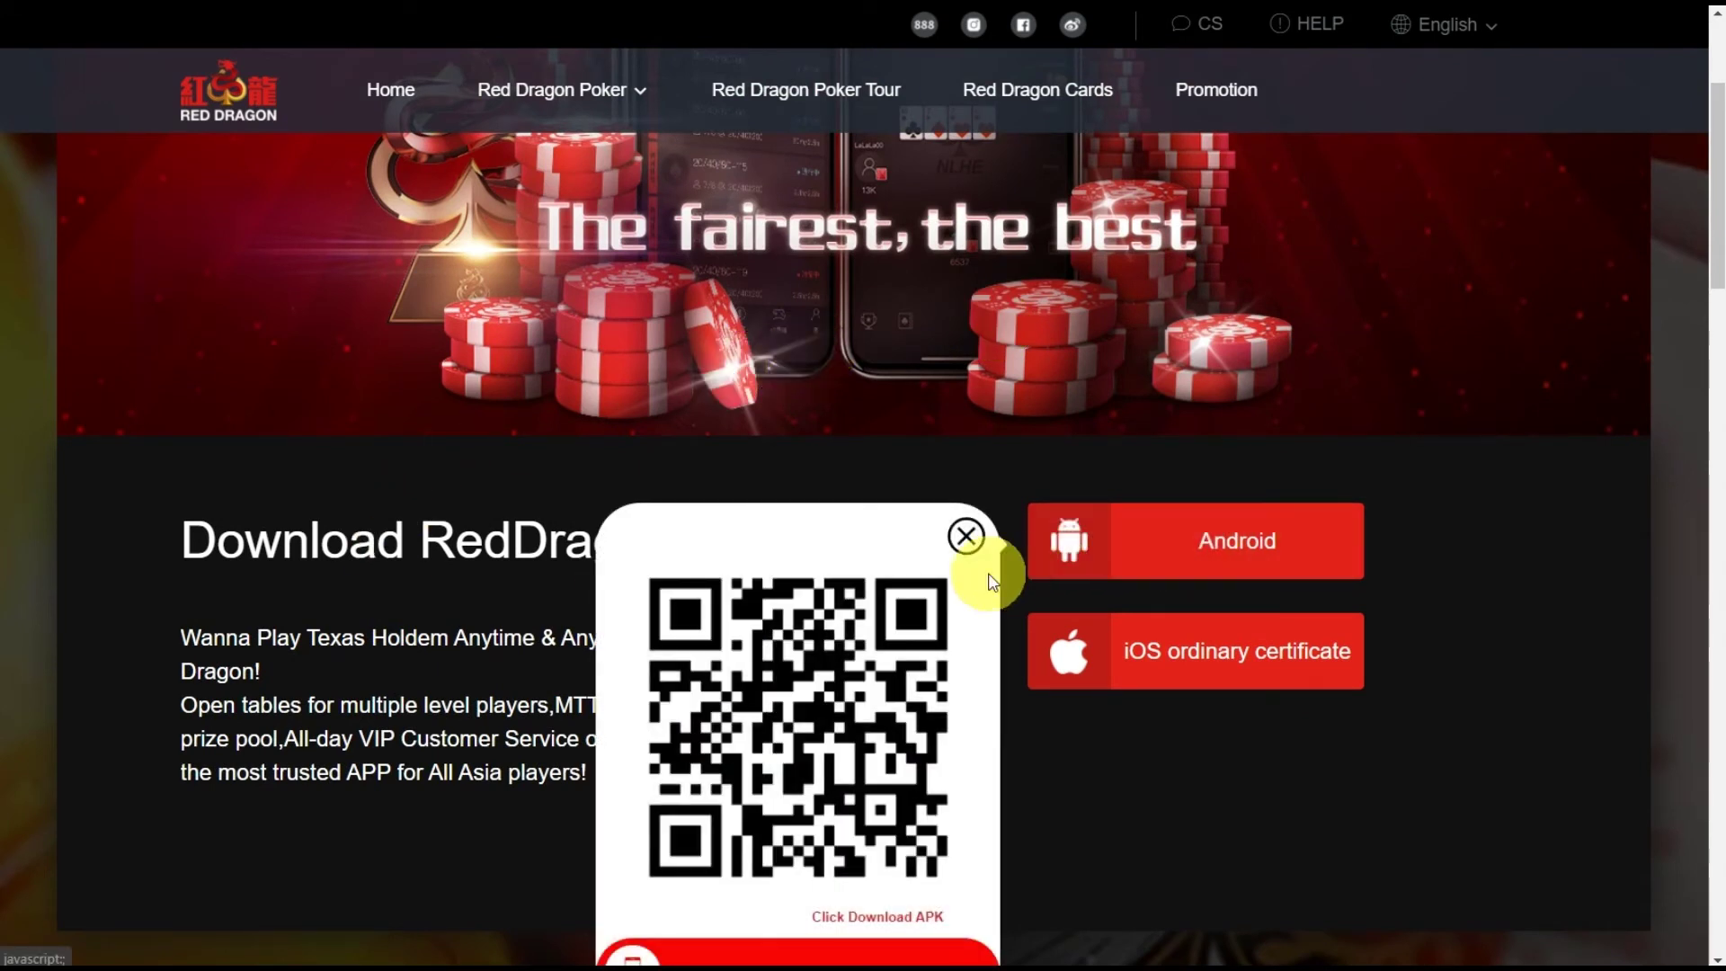
{"action": "scroll", "coordinate": [994, 570], "scroll_direction": "down", "scroll_amount": 5}
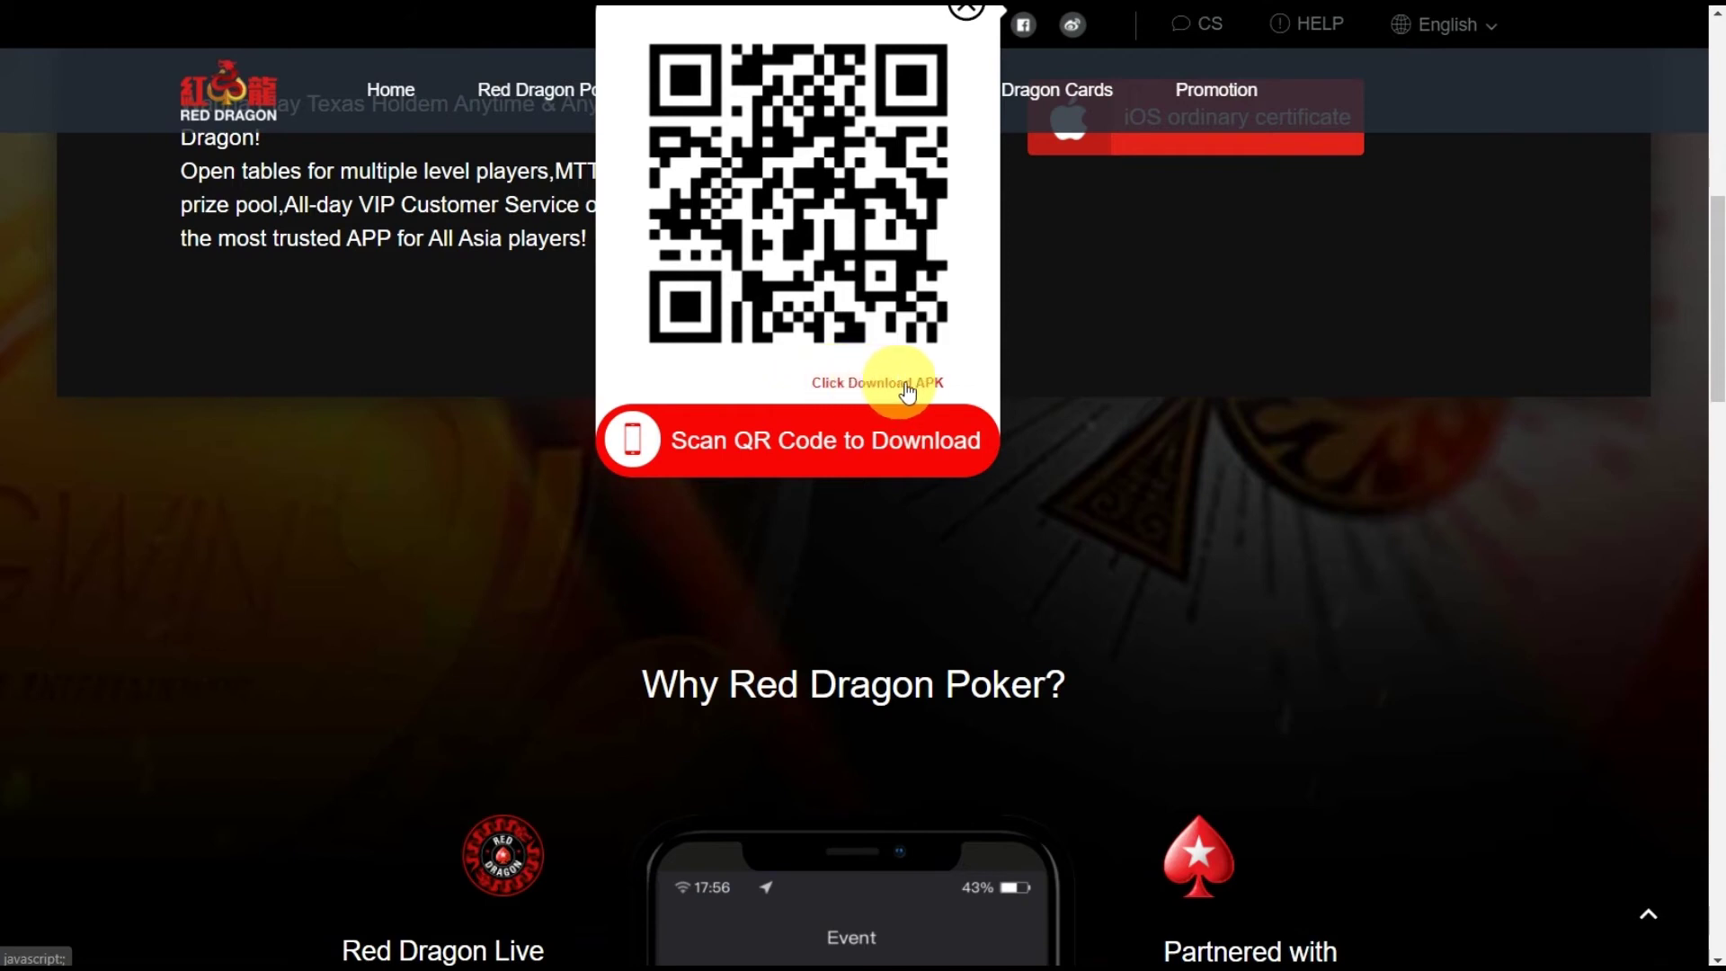
{"action": "left_click", "coordinate": [905, 490]}
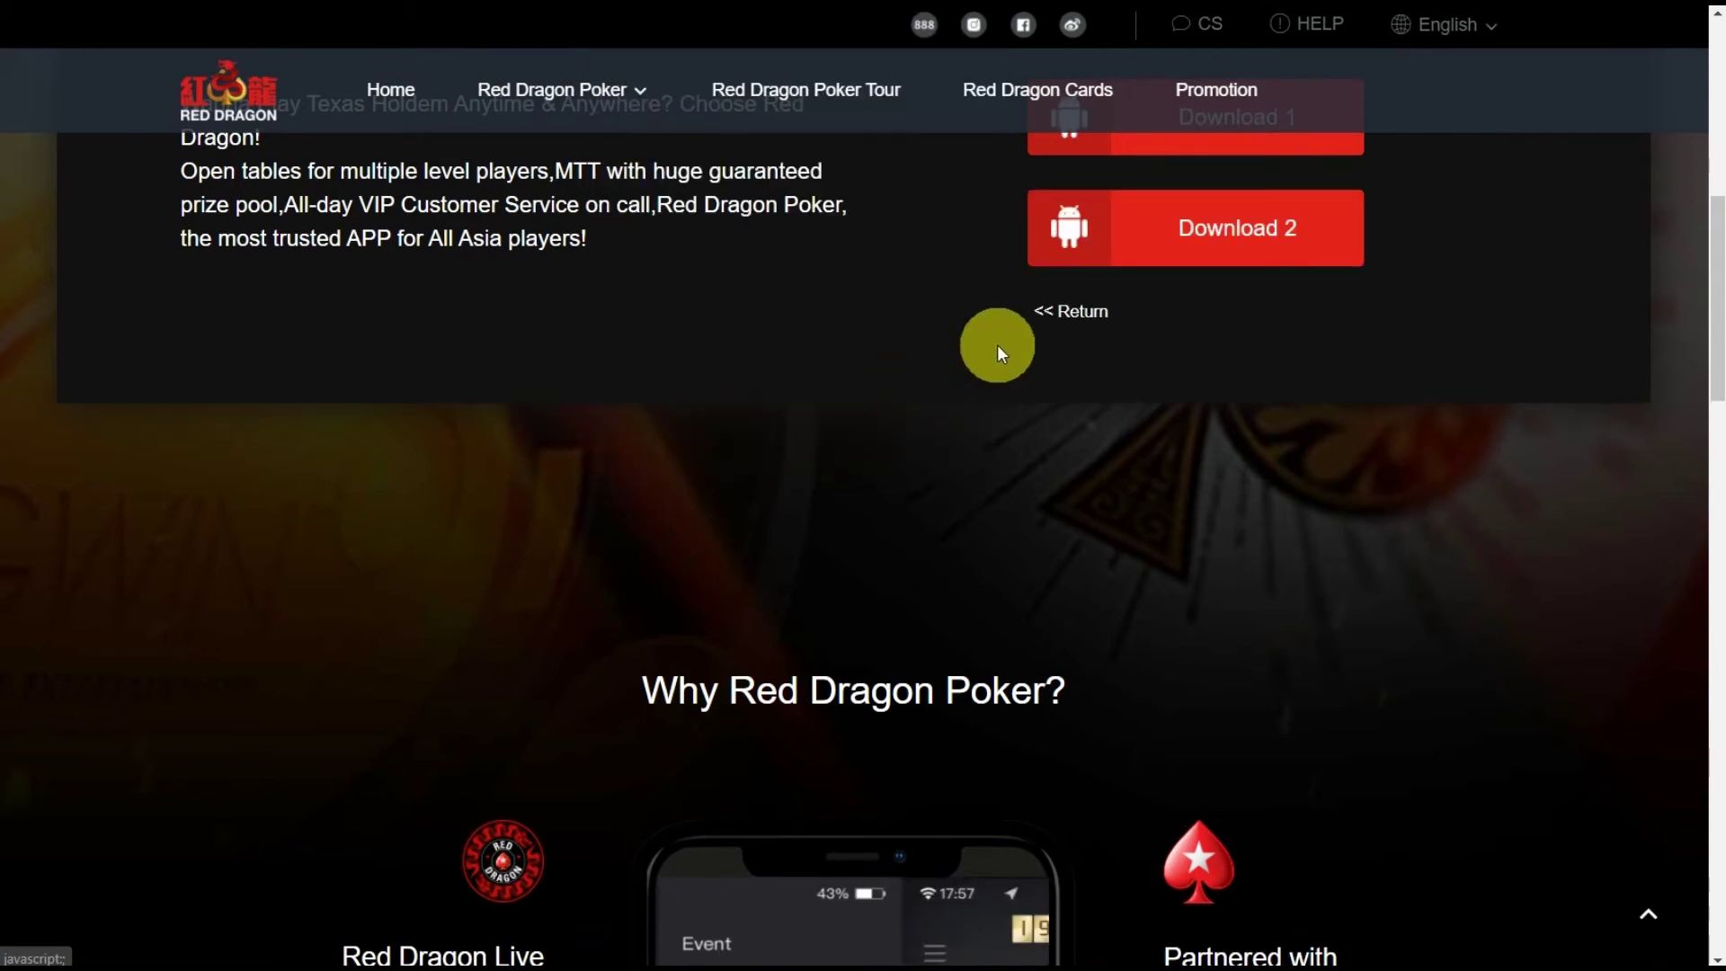
{"action": "scroll", "coordinate": [994, 403], "scroll_direction": "up", "scroll_amount": 5}
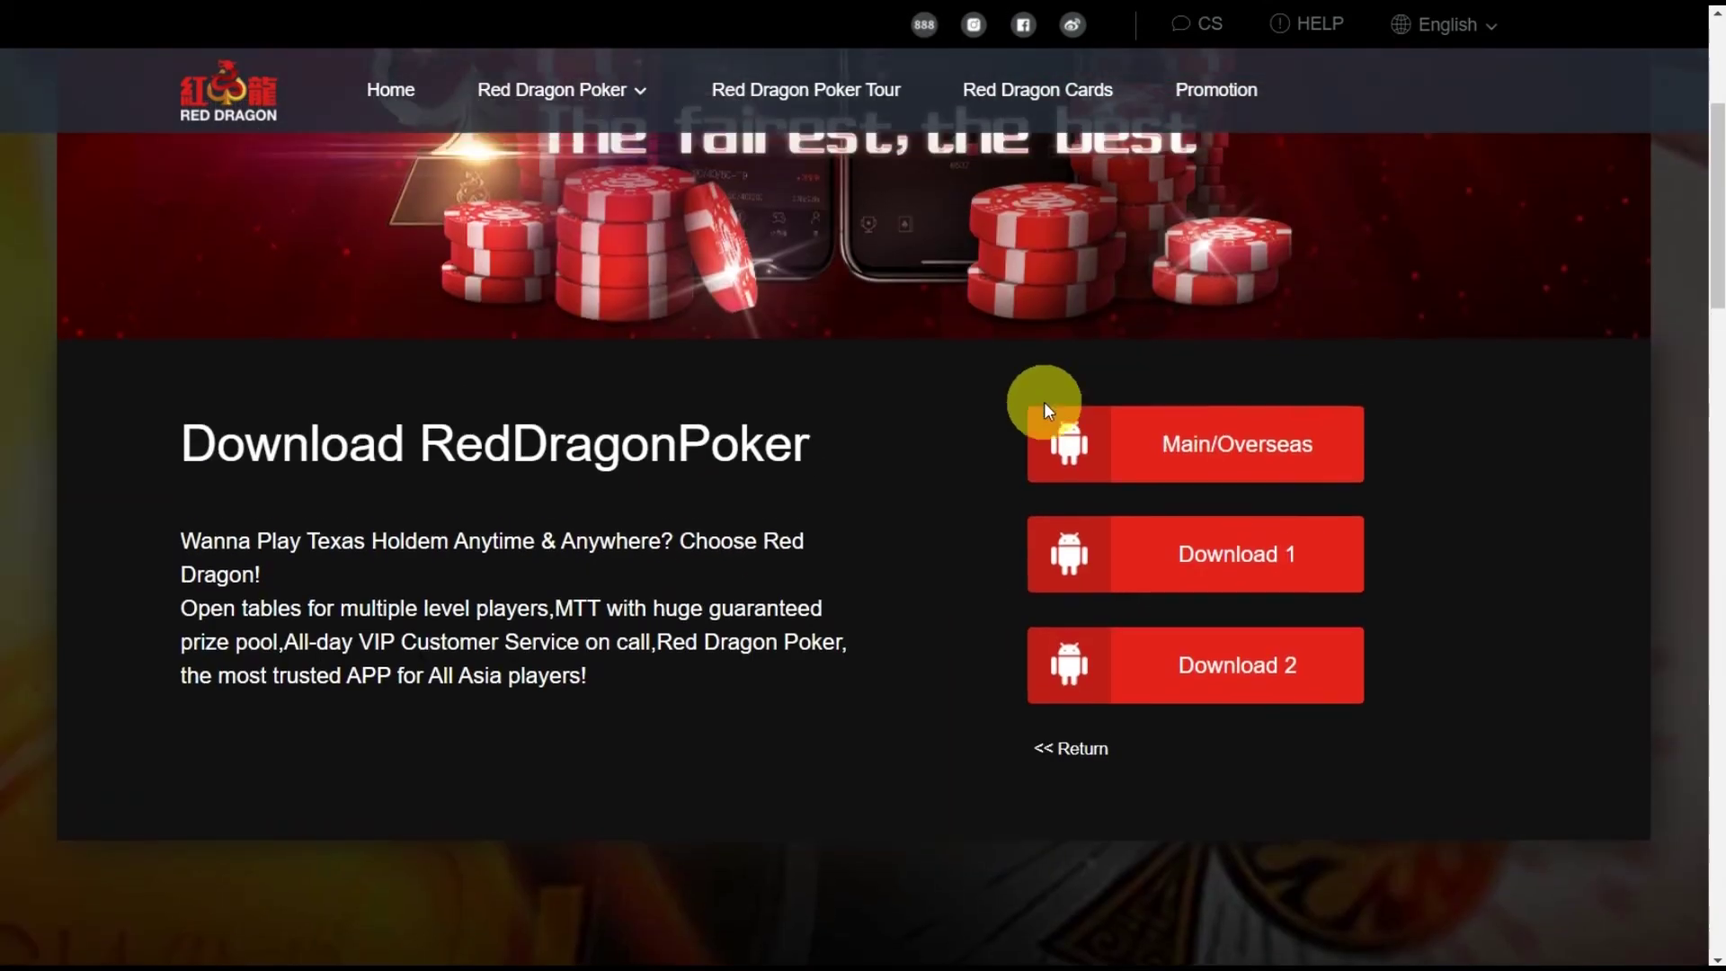
{"action": "left_click", "coordinate": [1233, 470]}
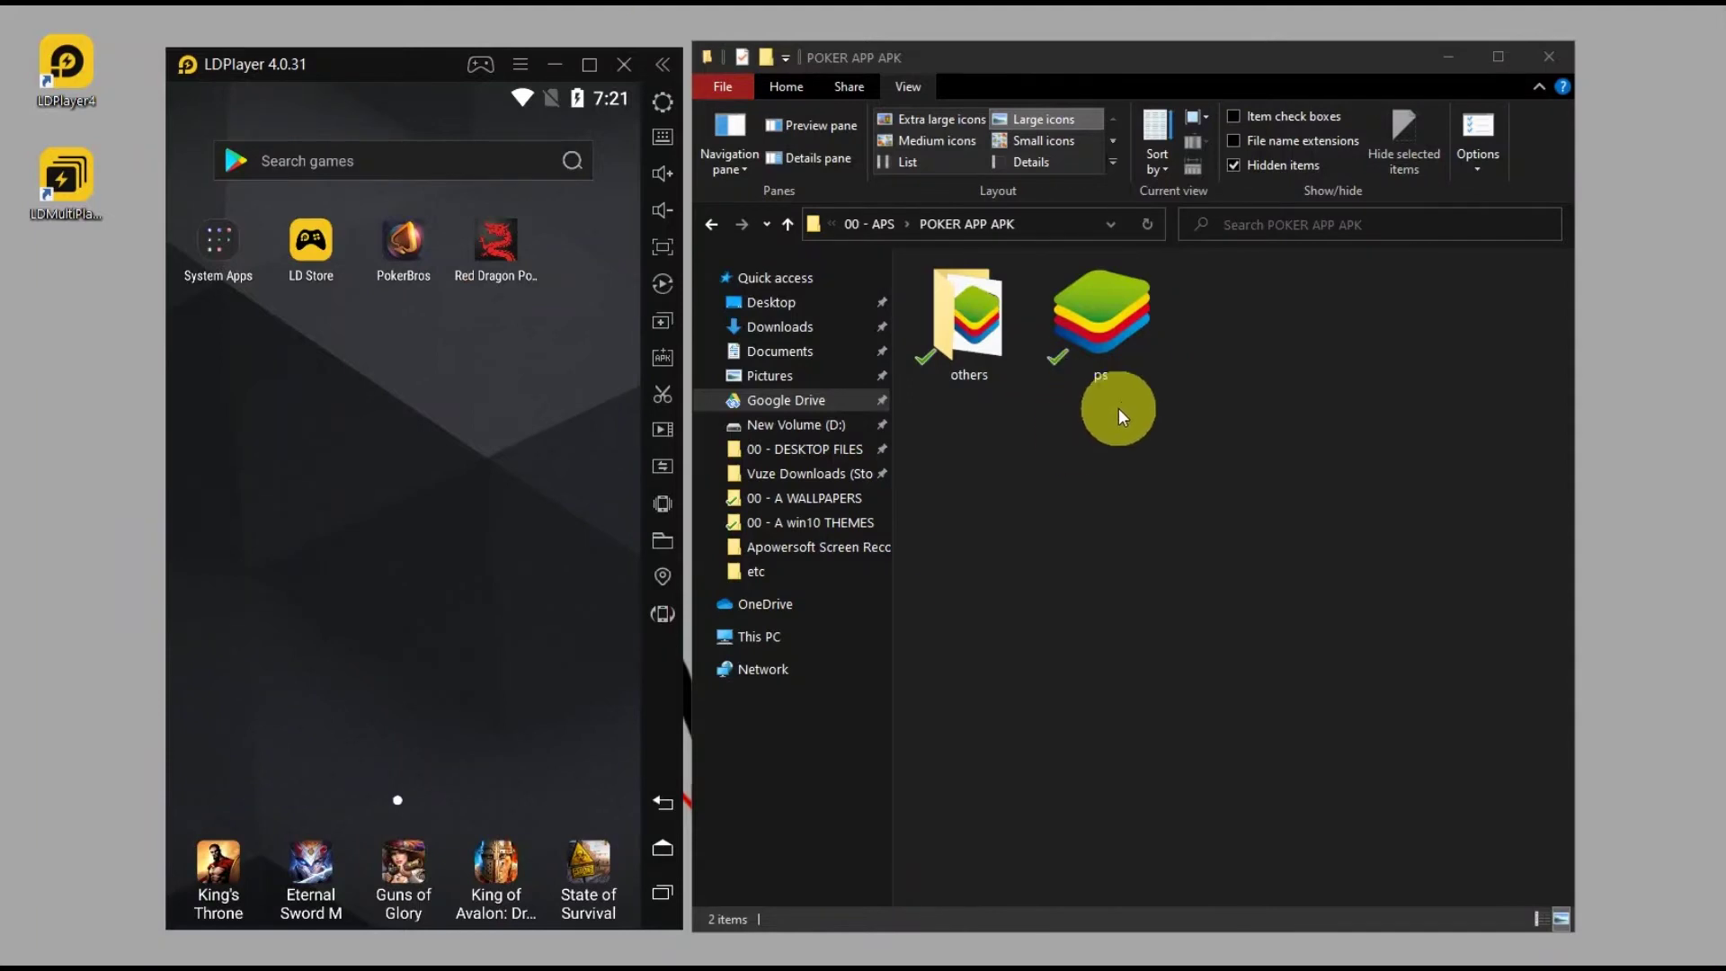
Install the ps APK from the POKER APP APK folder into the LDPlayer emulator, dismissing the time tracker notification
{"action": "left_click", "coordinate": [1126, 372]}
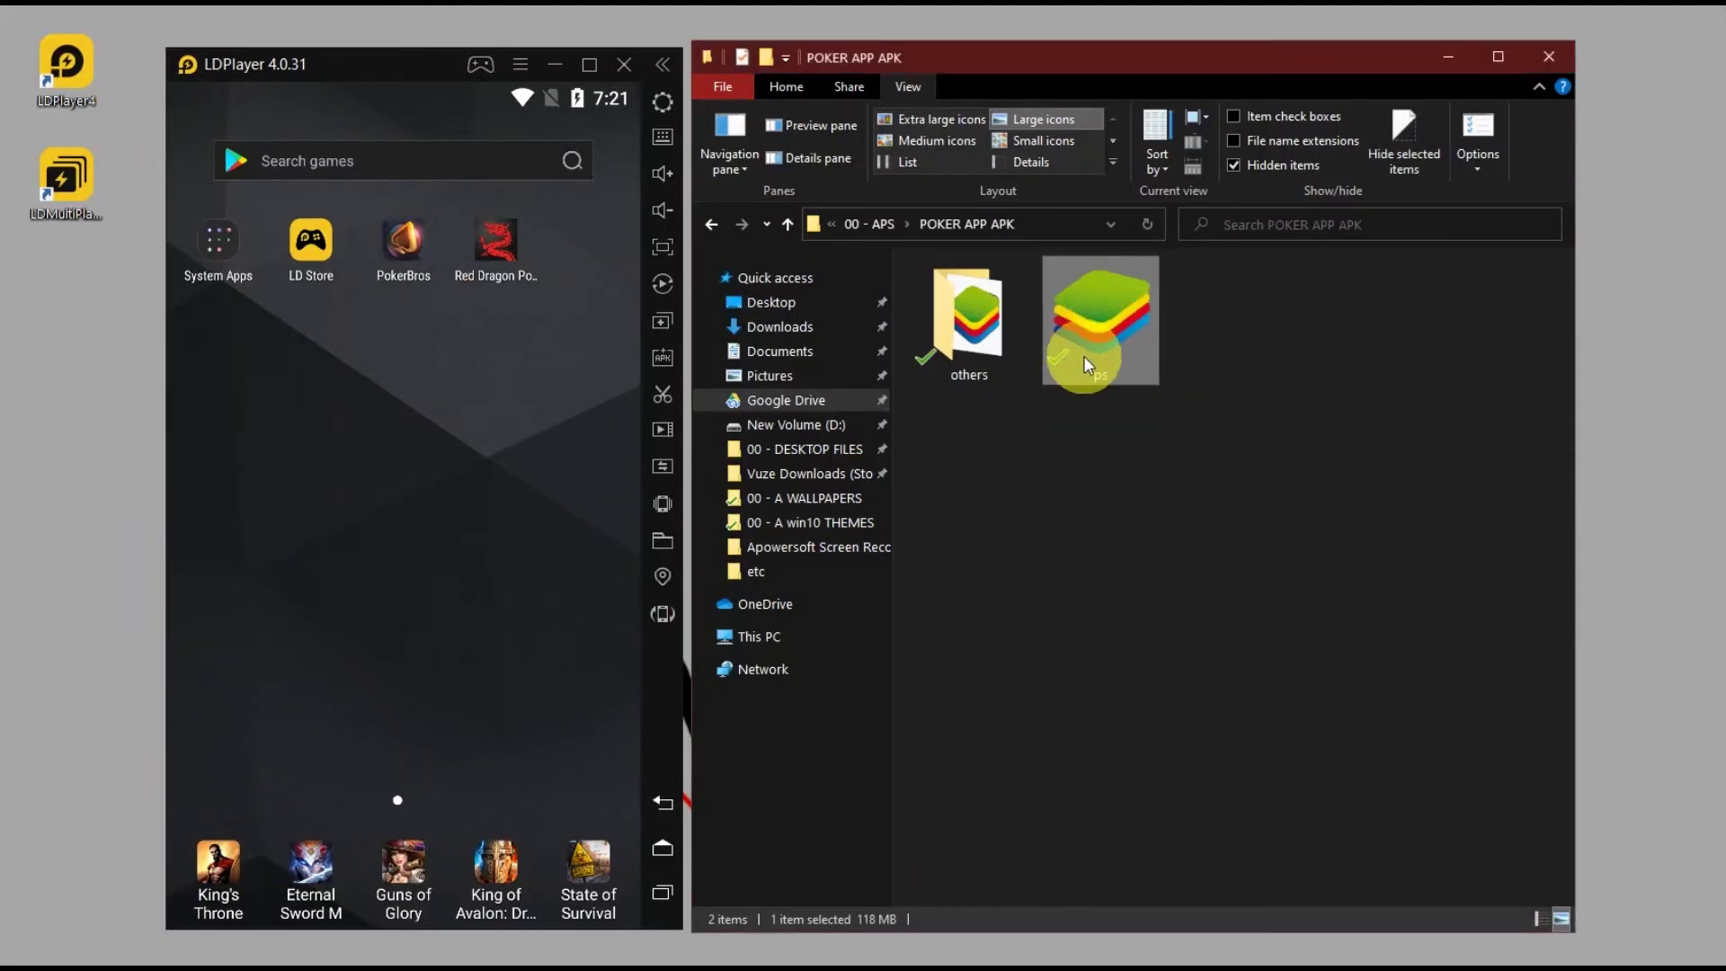
{"action": "left_click", "coordinate": [1057, 318]}
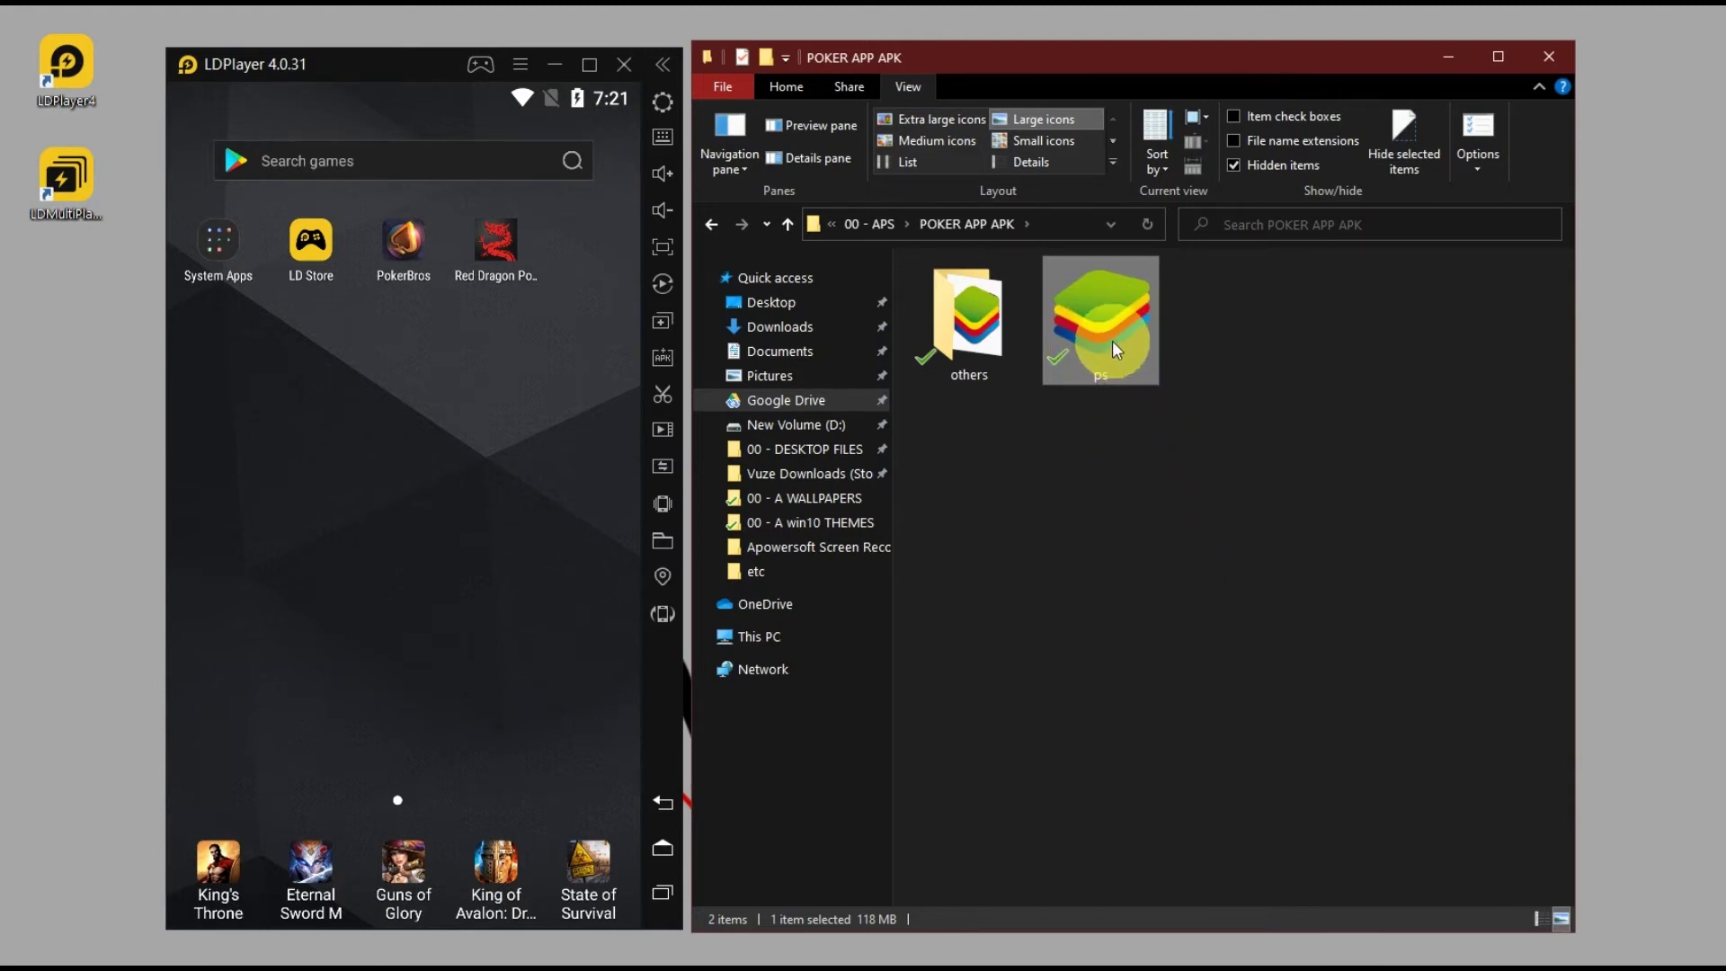
{"action": "left_click_drag", "start_coordinate": [1119, 337], "coordinate": [573, 409]}
{"action": "left_click_drag", "start_coordinate": [458, 412], "coordinate": [458, 412]}
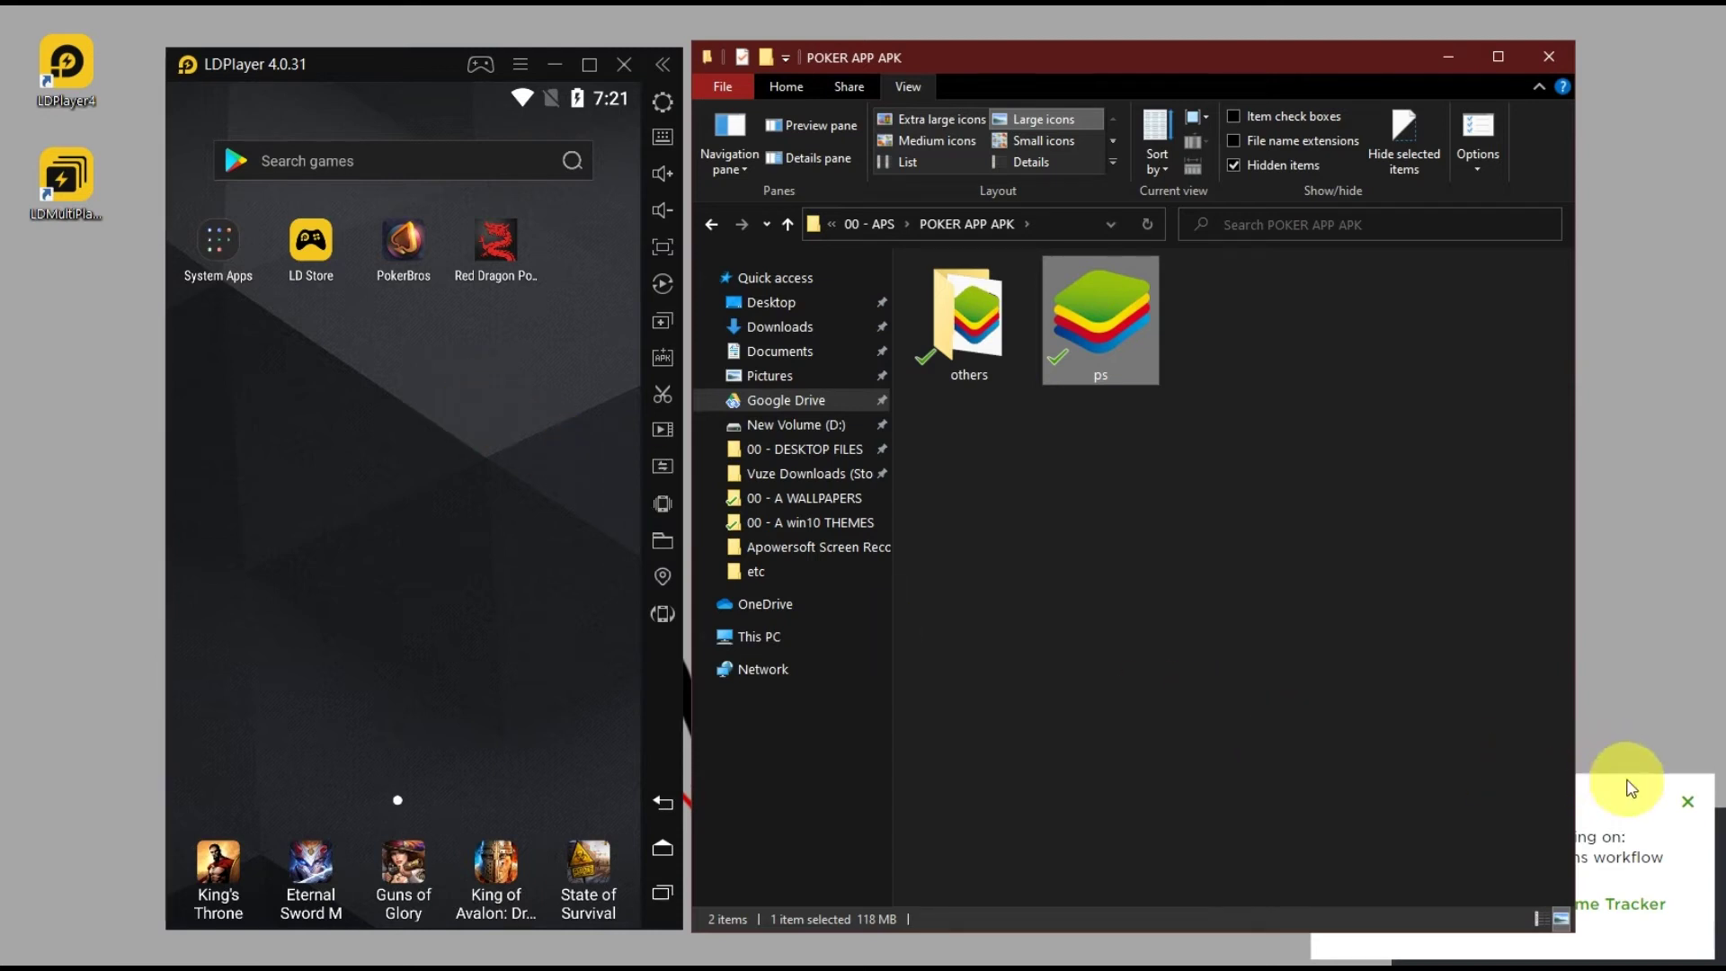
{"action": "left_click", "coordinate": [1687, 801]}
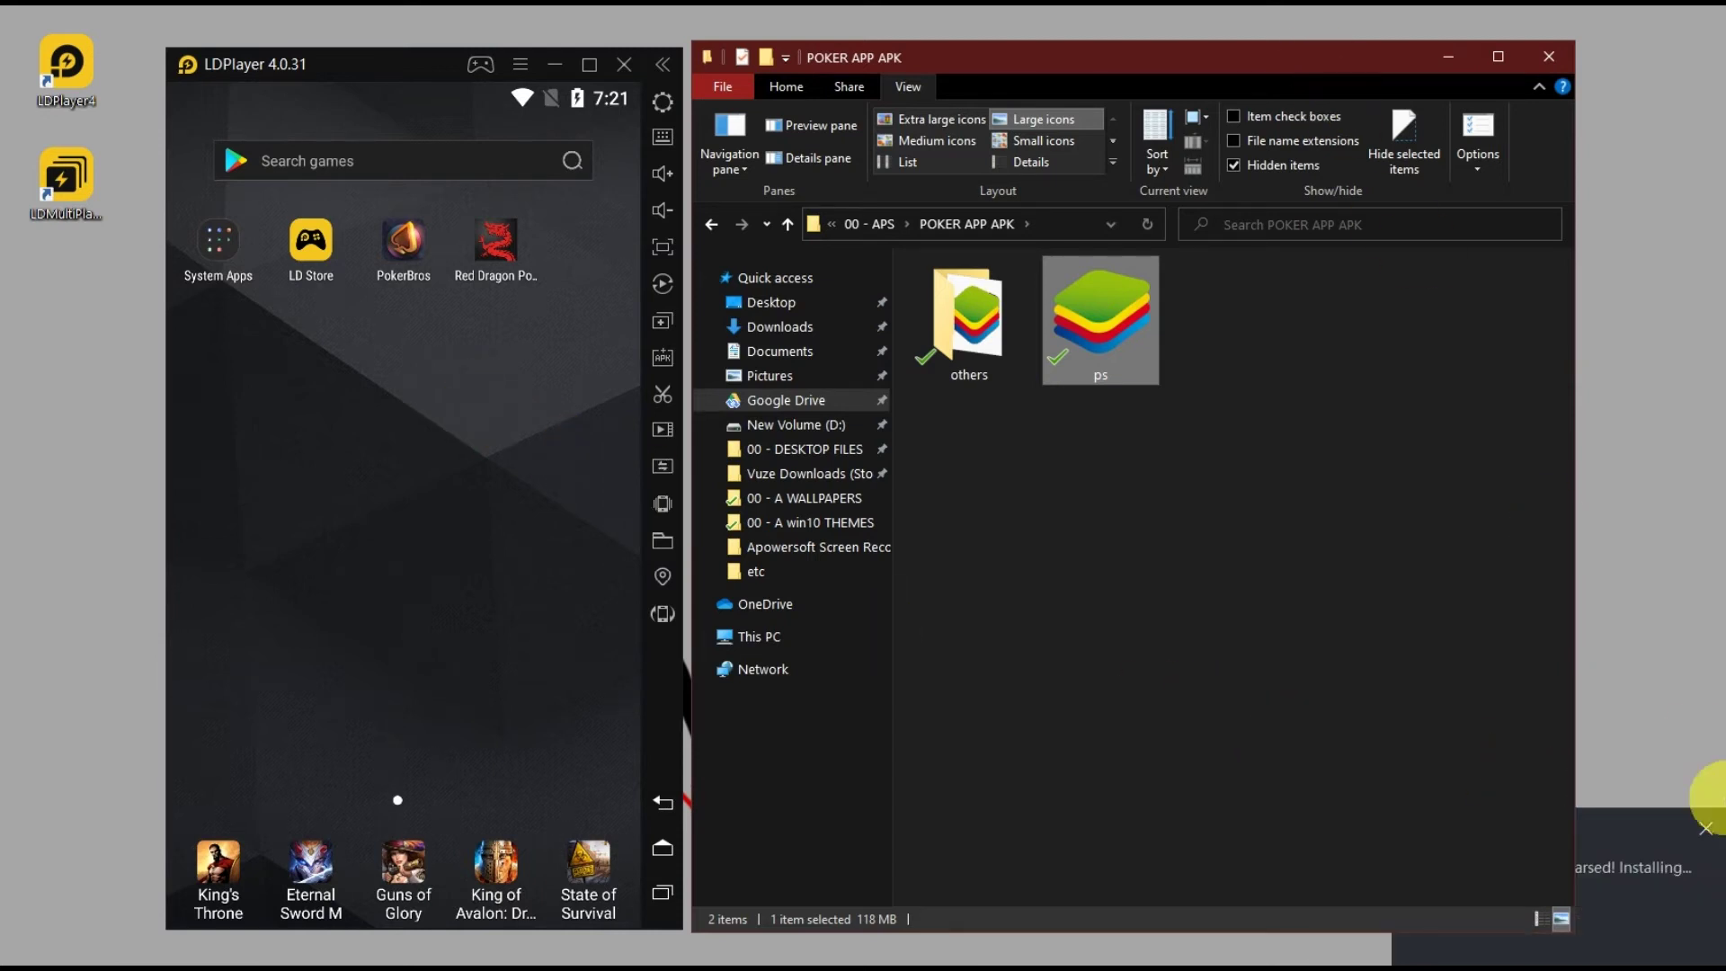
{"action": "left_click", "coordinate": [1674, 899]}
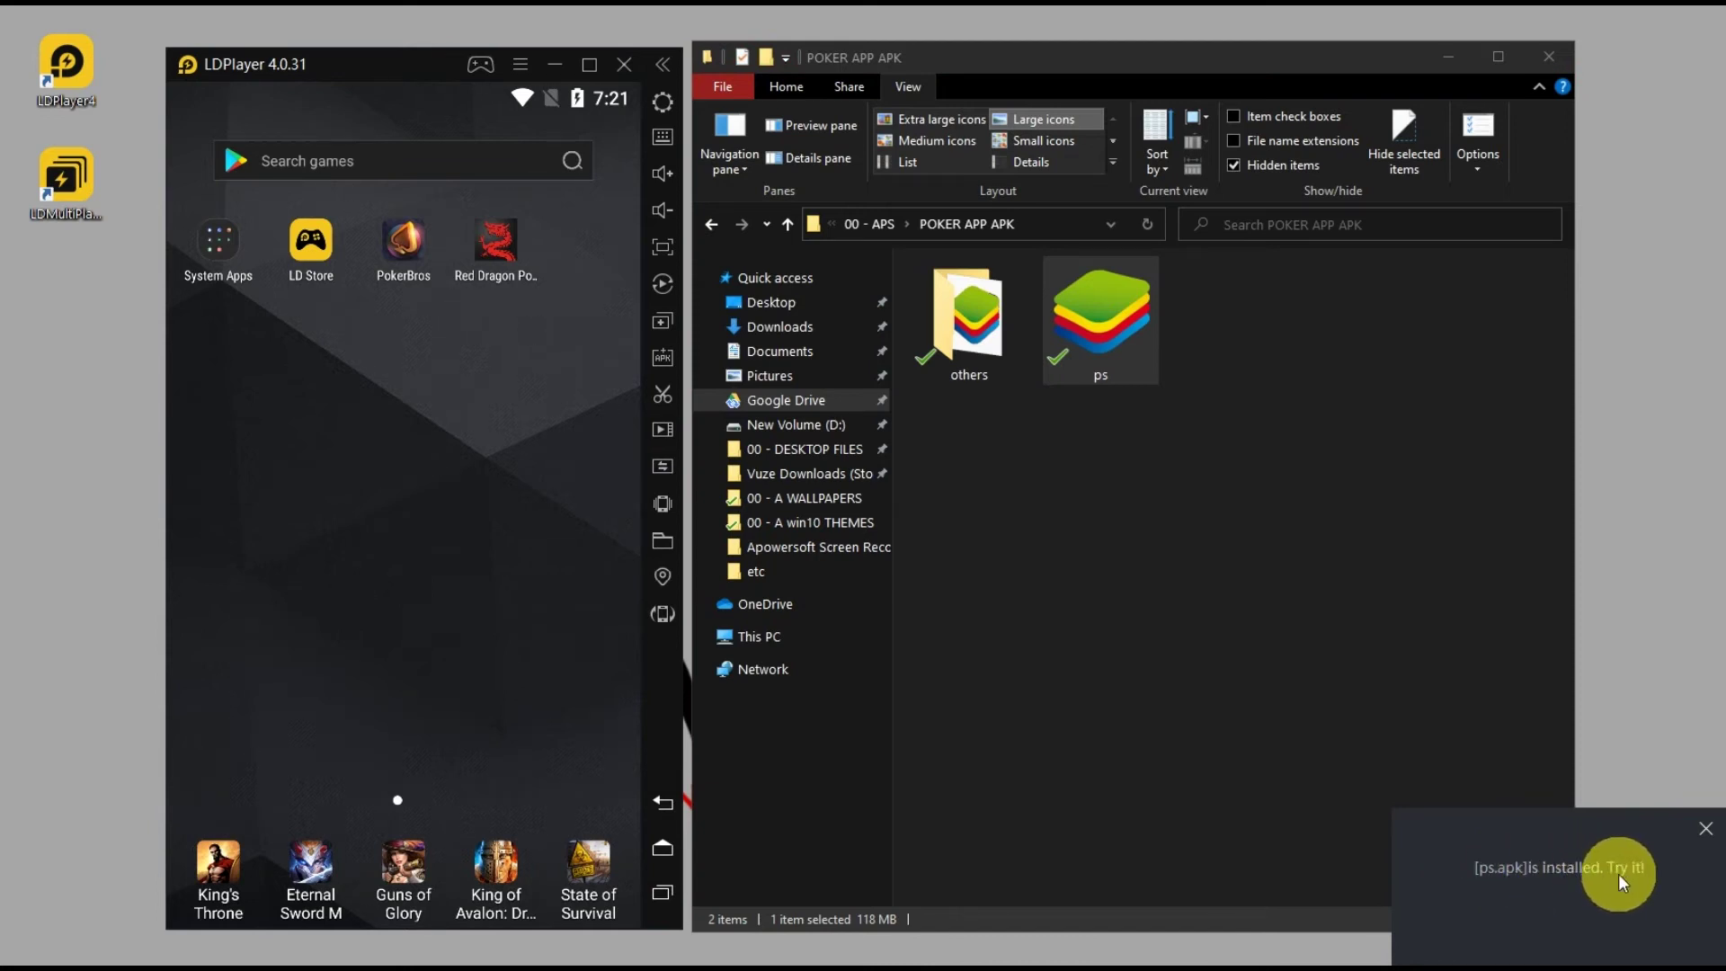
Launch the Red Dragon Poker app from the emulator's home screen
{"action": "left_click", "coordinate": [417, 613]}
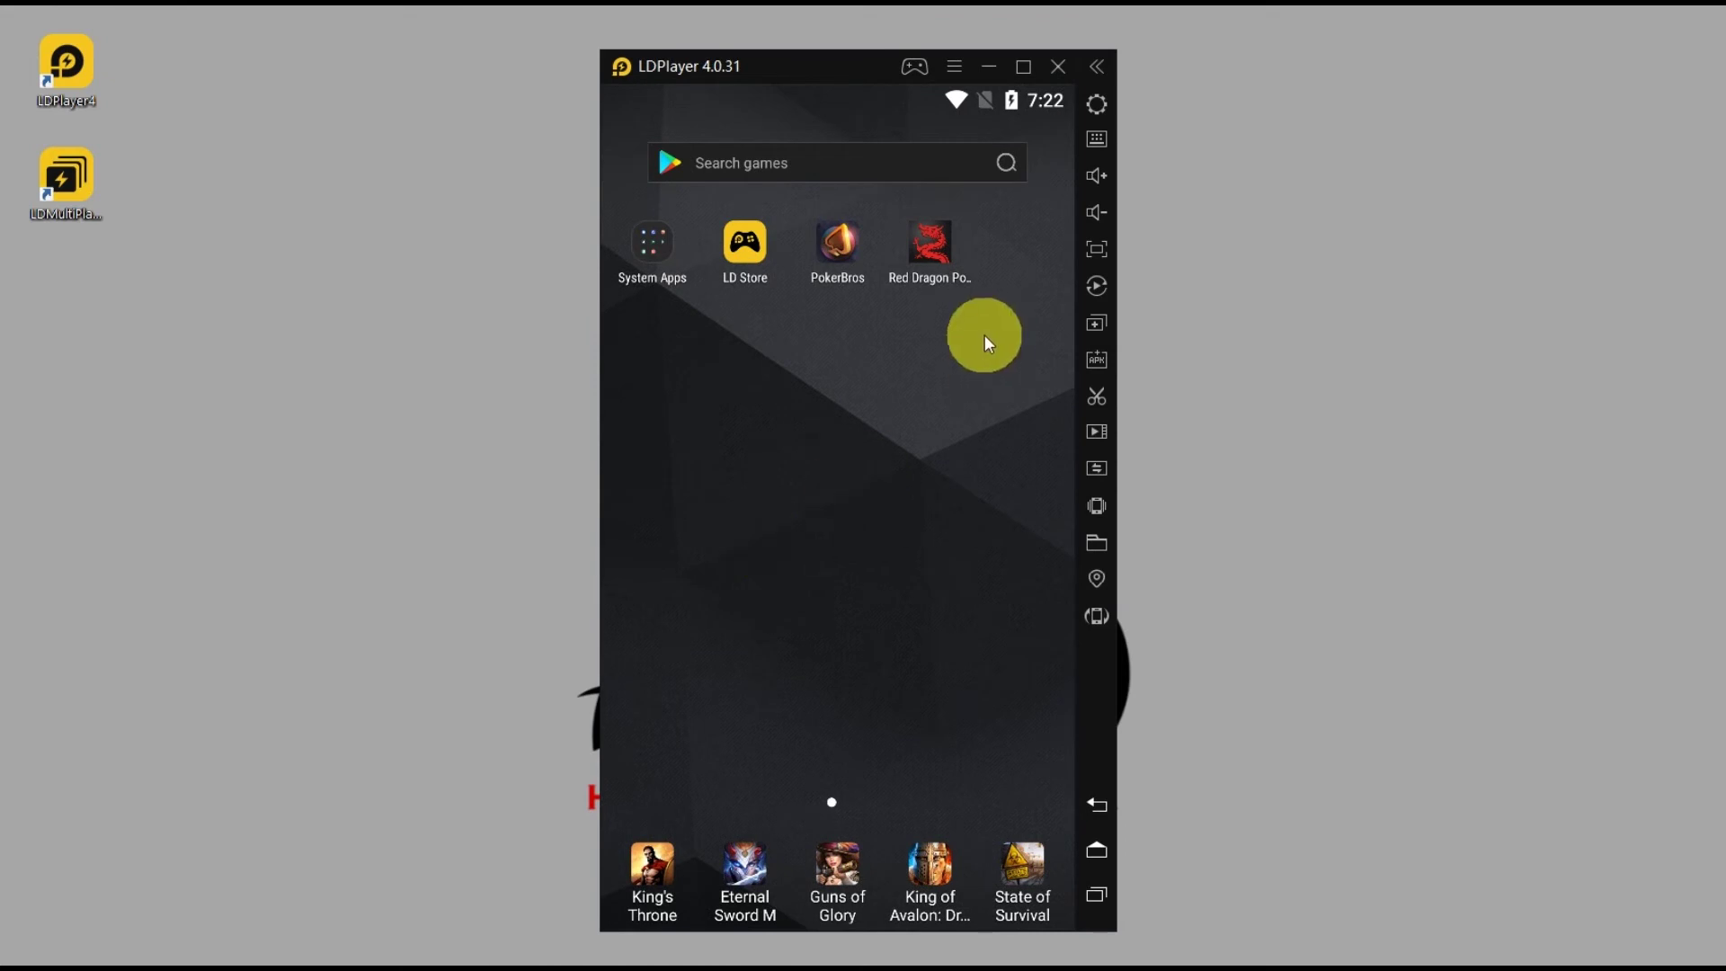
{"action": "left_click", "coordinate": [929, 241]}
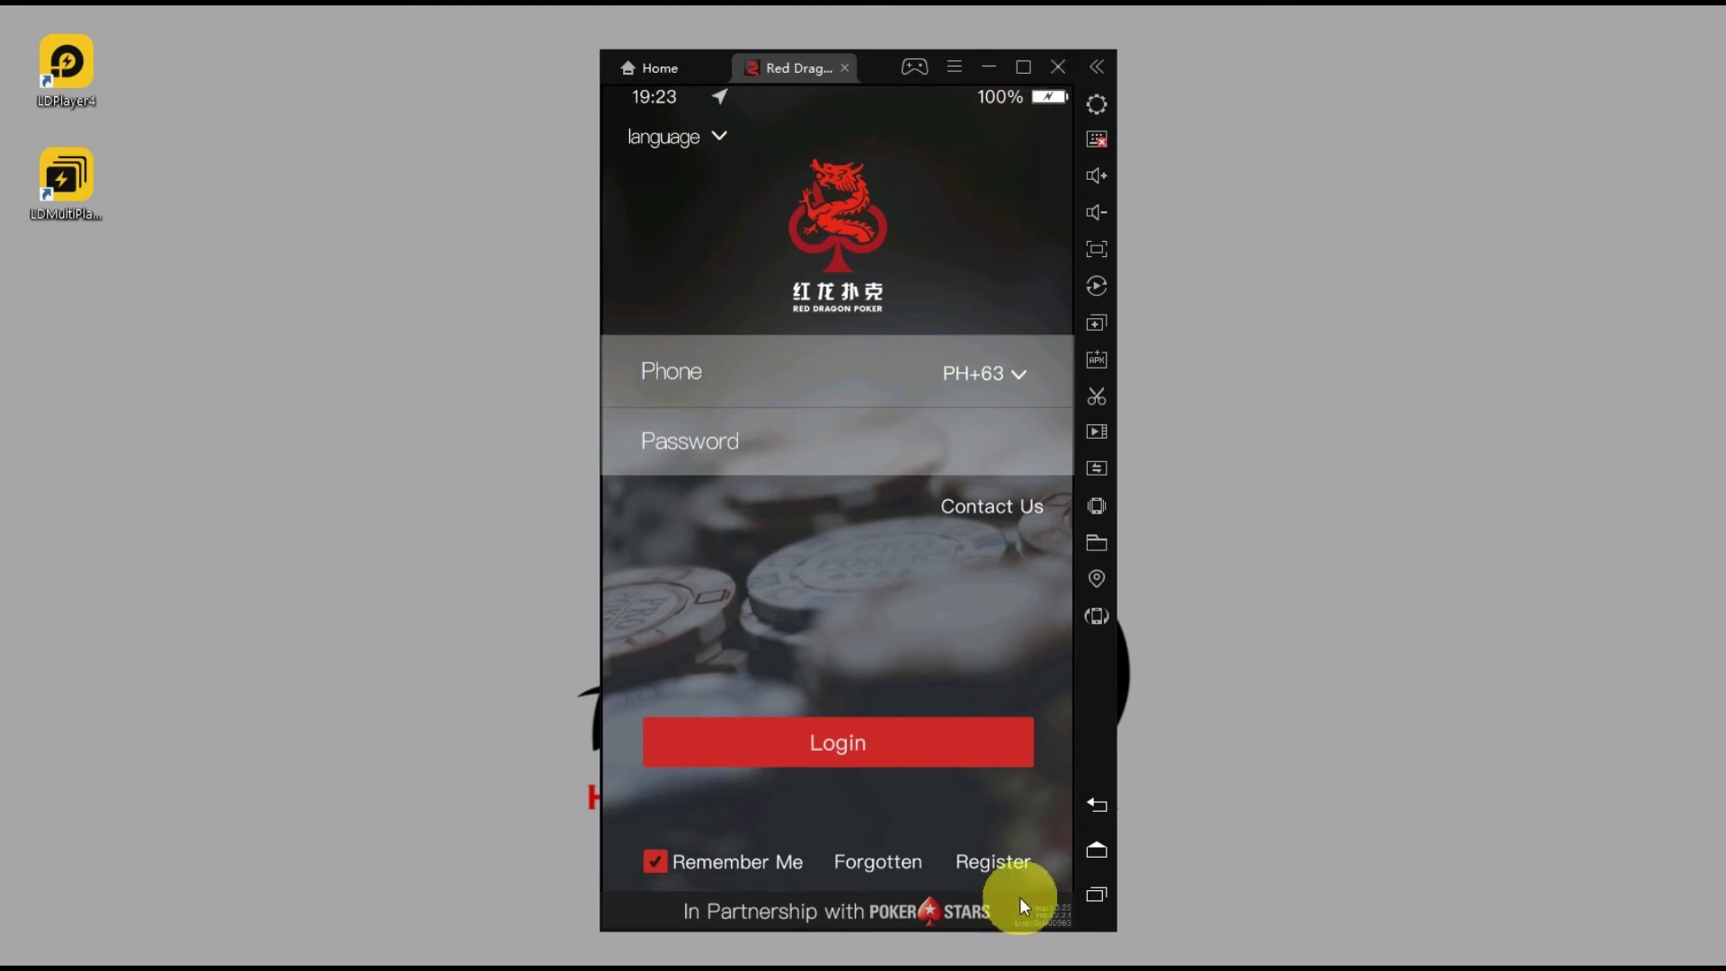
Close the running emulator and remove the LDPlayer-1 and LDPlayer-2 players in LDMultiPlayer
{"action": "left_click", "coordinate": [1097, 849]}
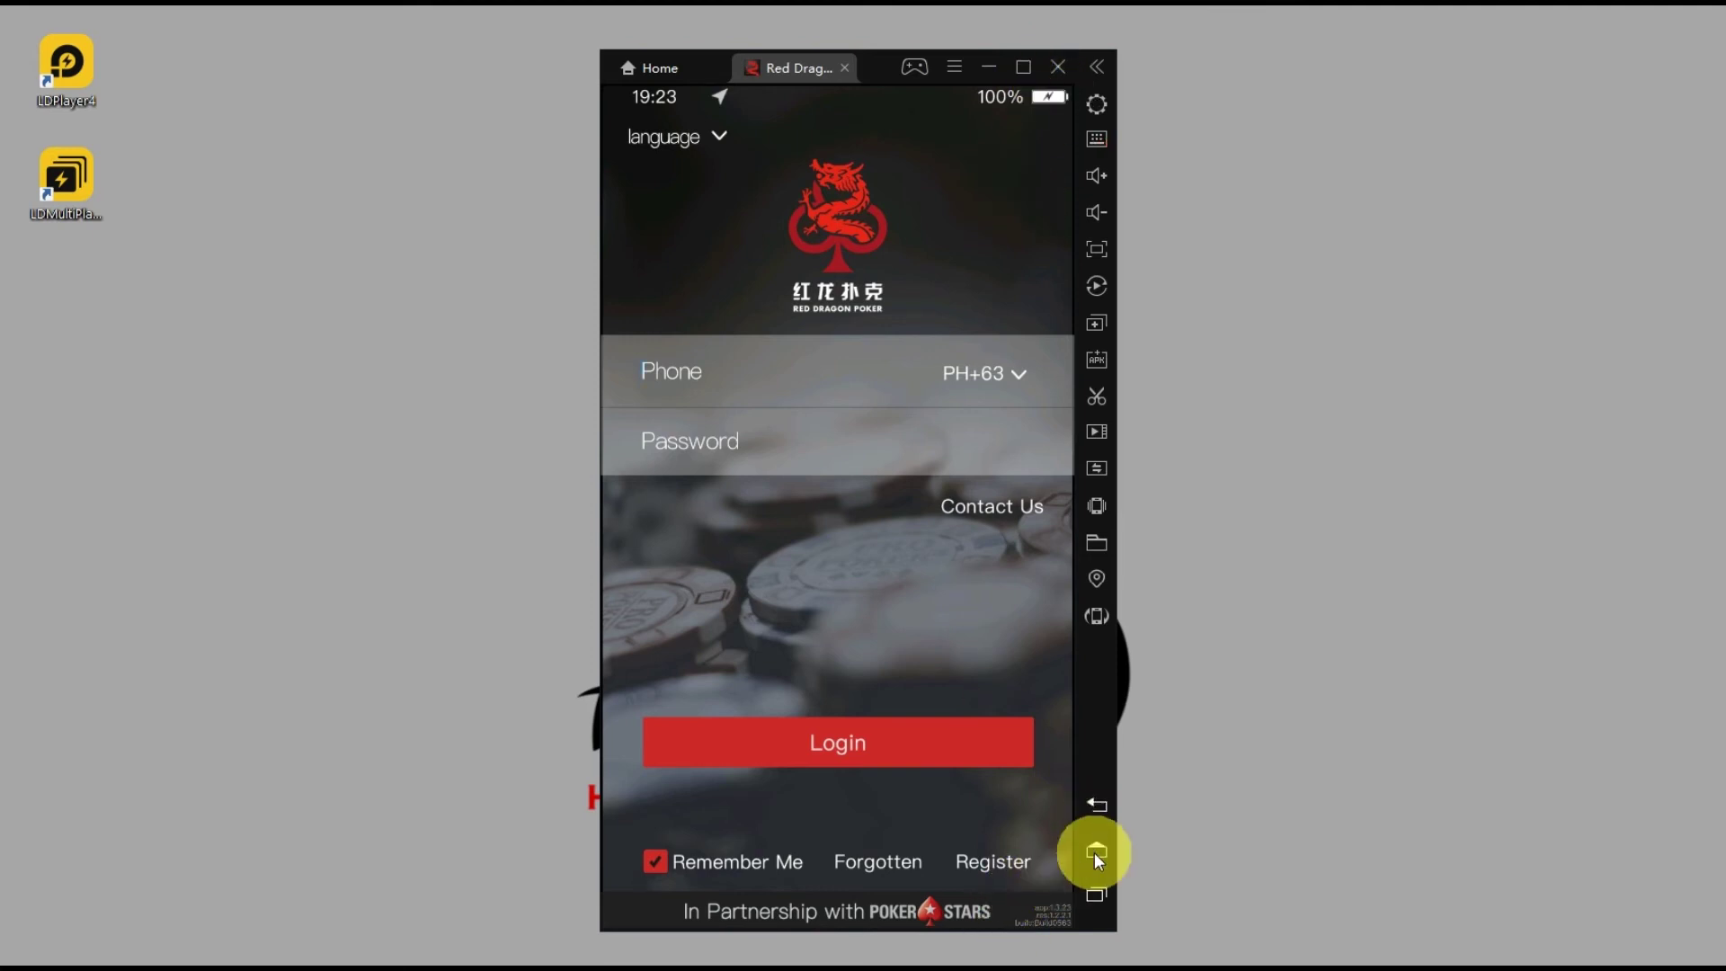
{"action": "left_click", "coordinate": [1057, 66]}
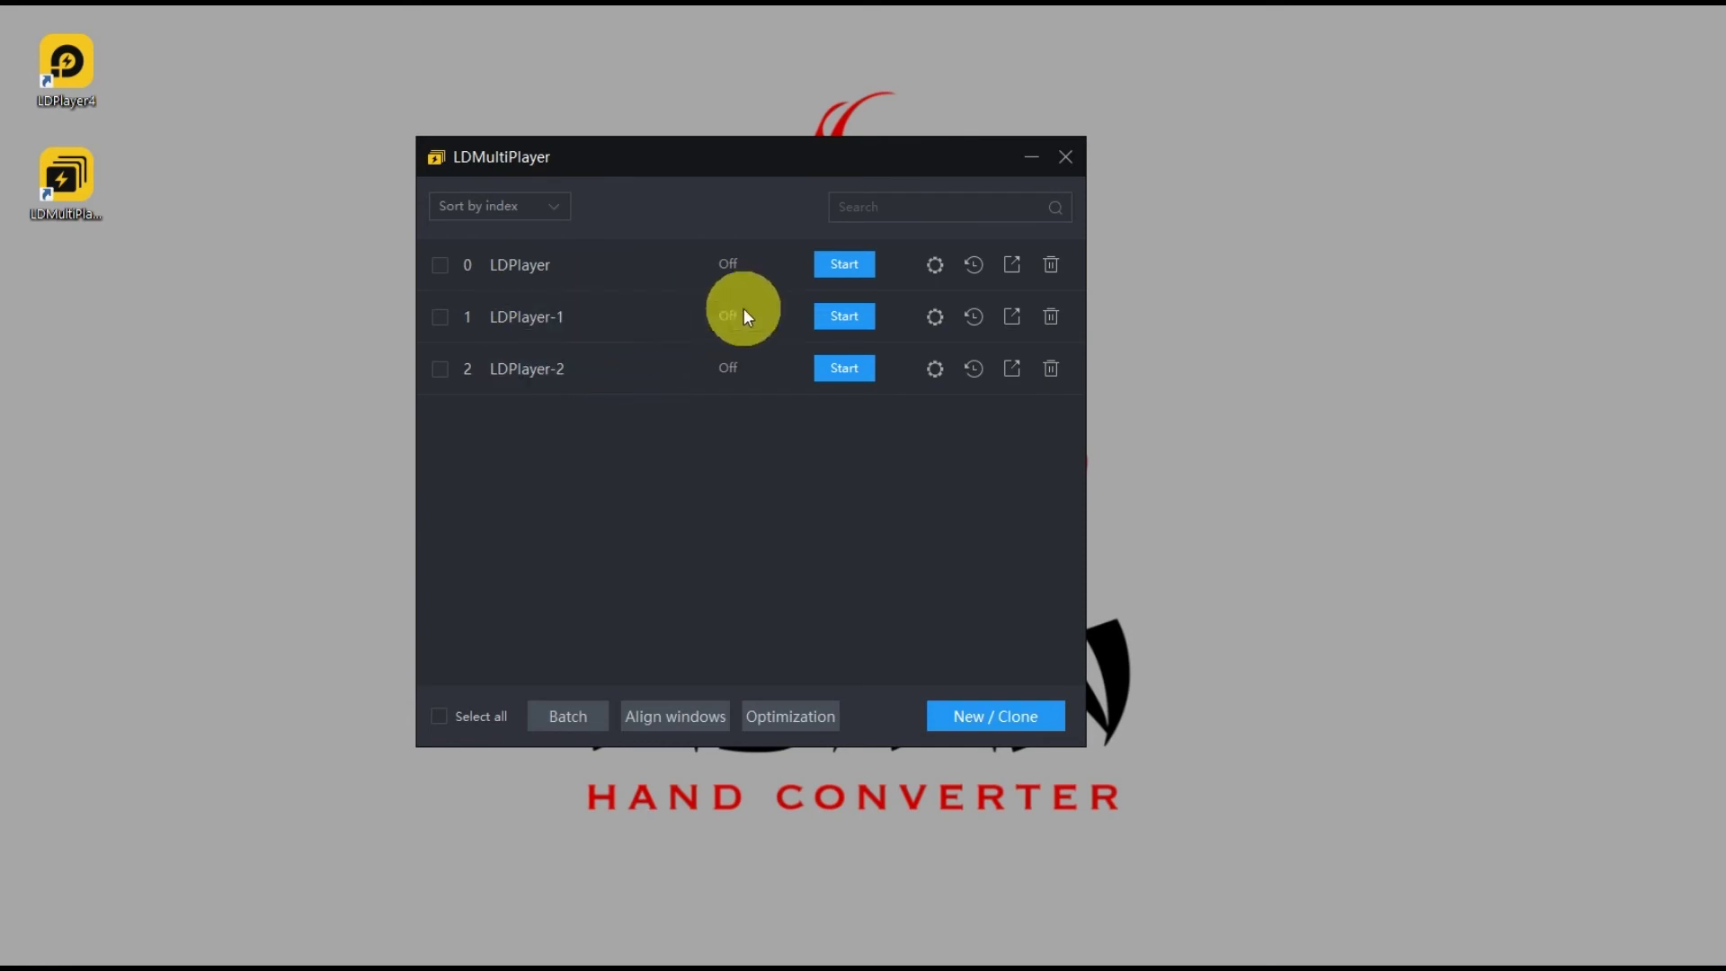
{"action": "left_click", "coordinate": [1050, 319]}
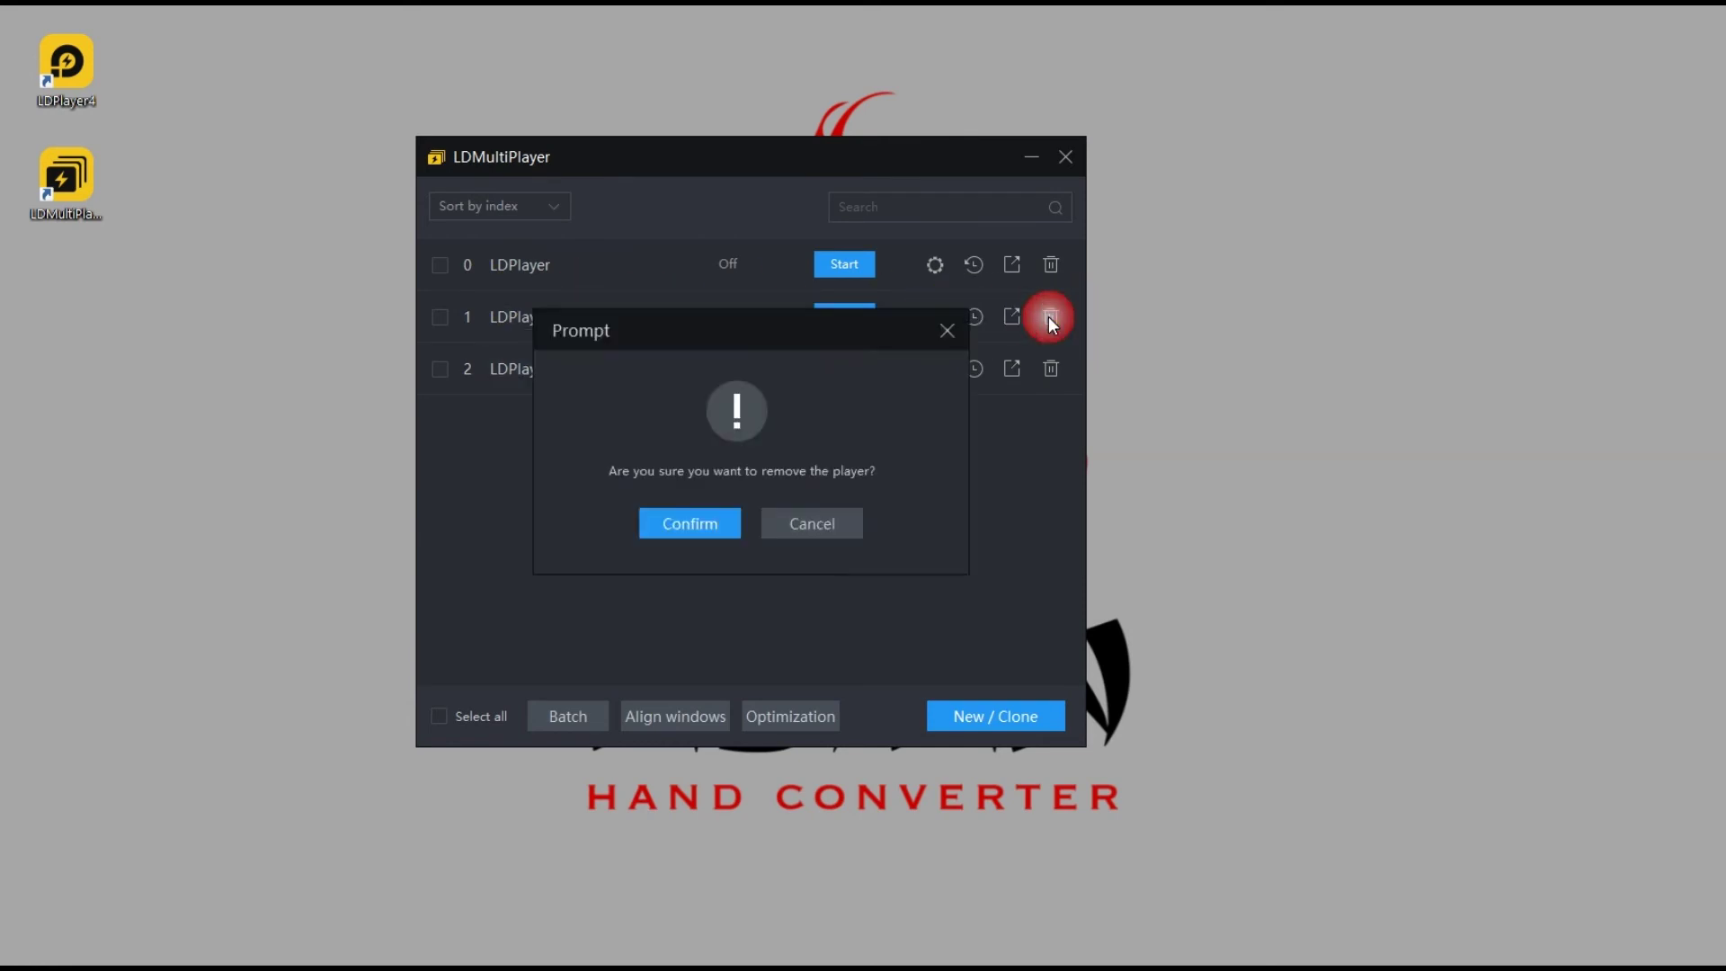
{"action": "left_click", "coordinate": [694, 528]}
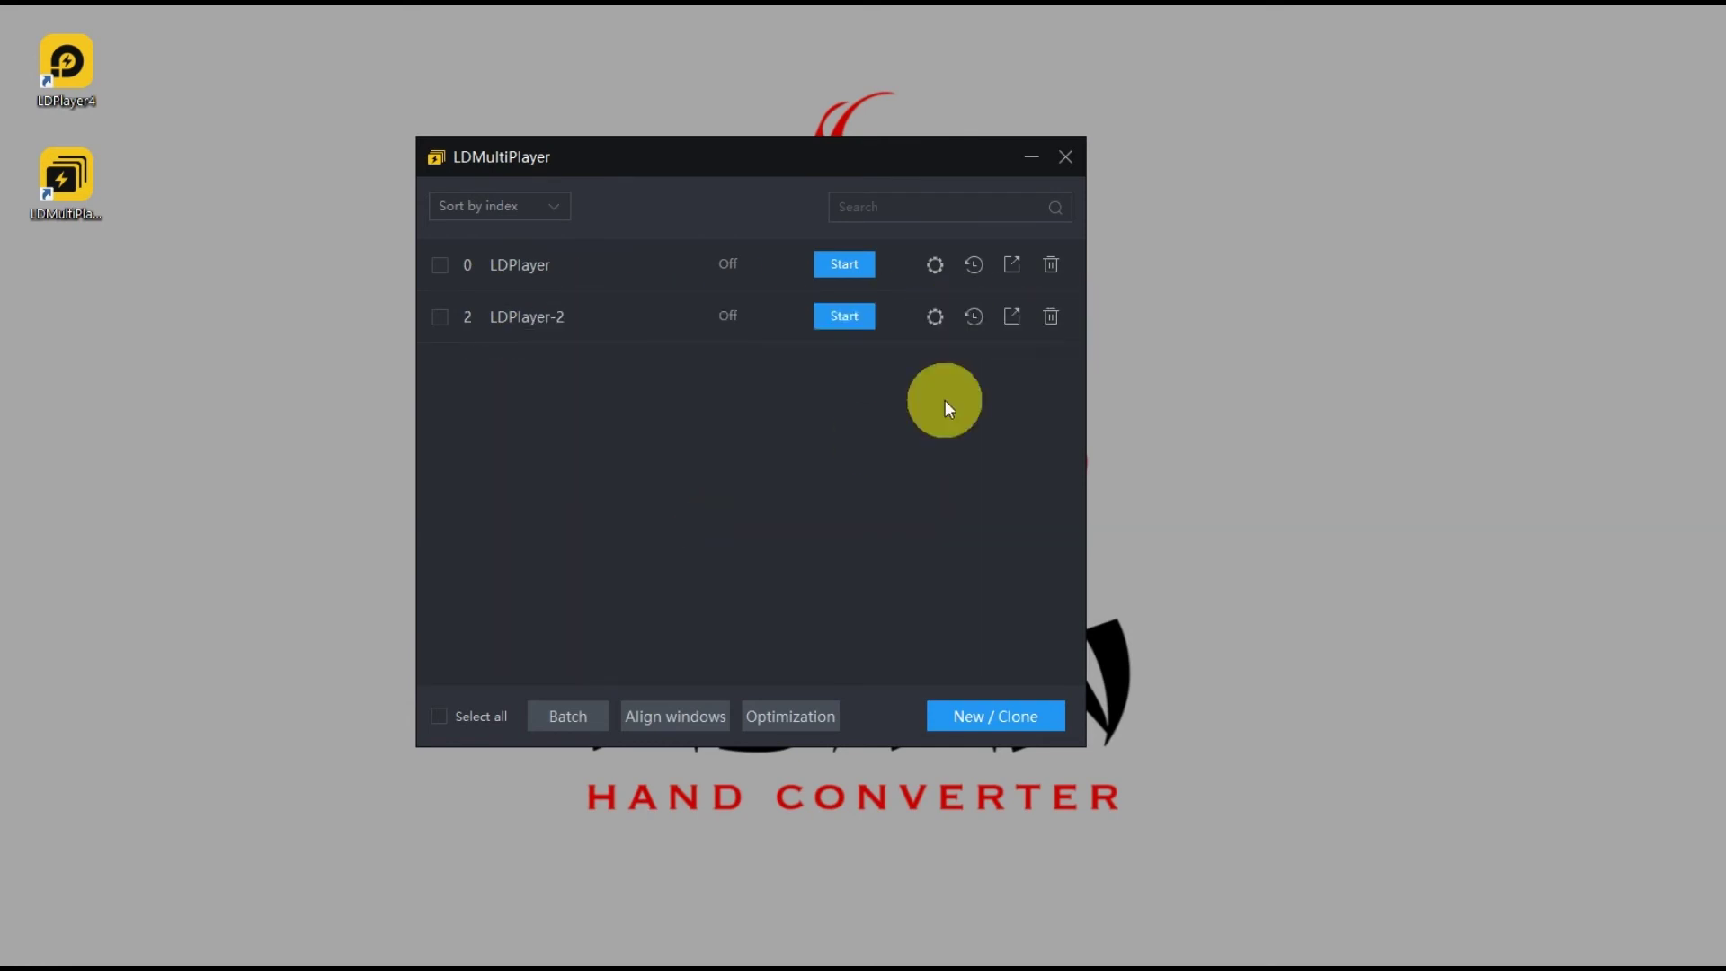
{"action": "left_click", "coordinate": [1057, 315]}
{"action": "left_click", "coordinate": [695, 528]}
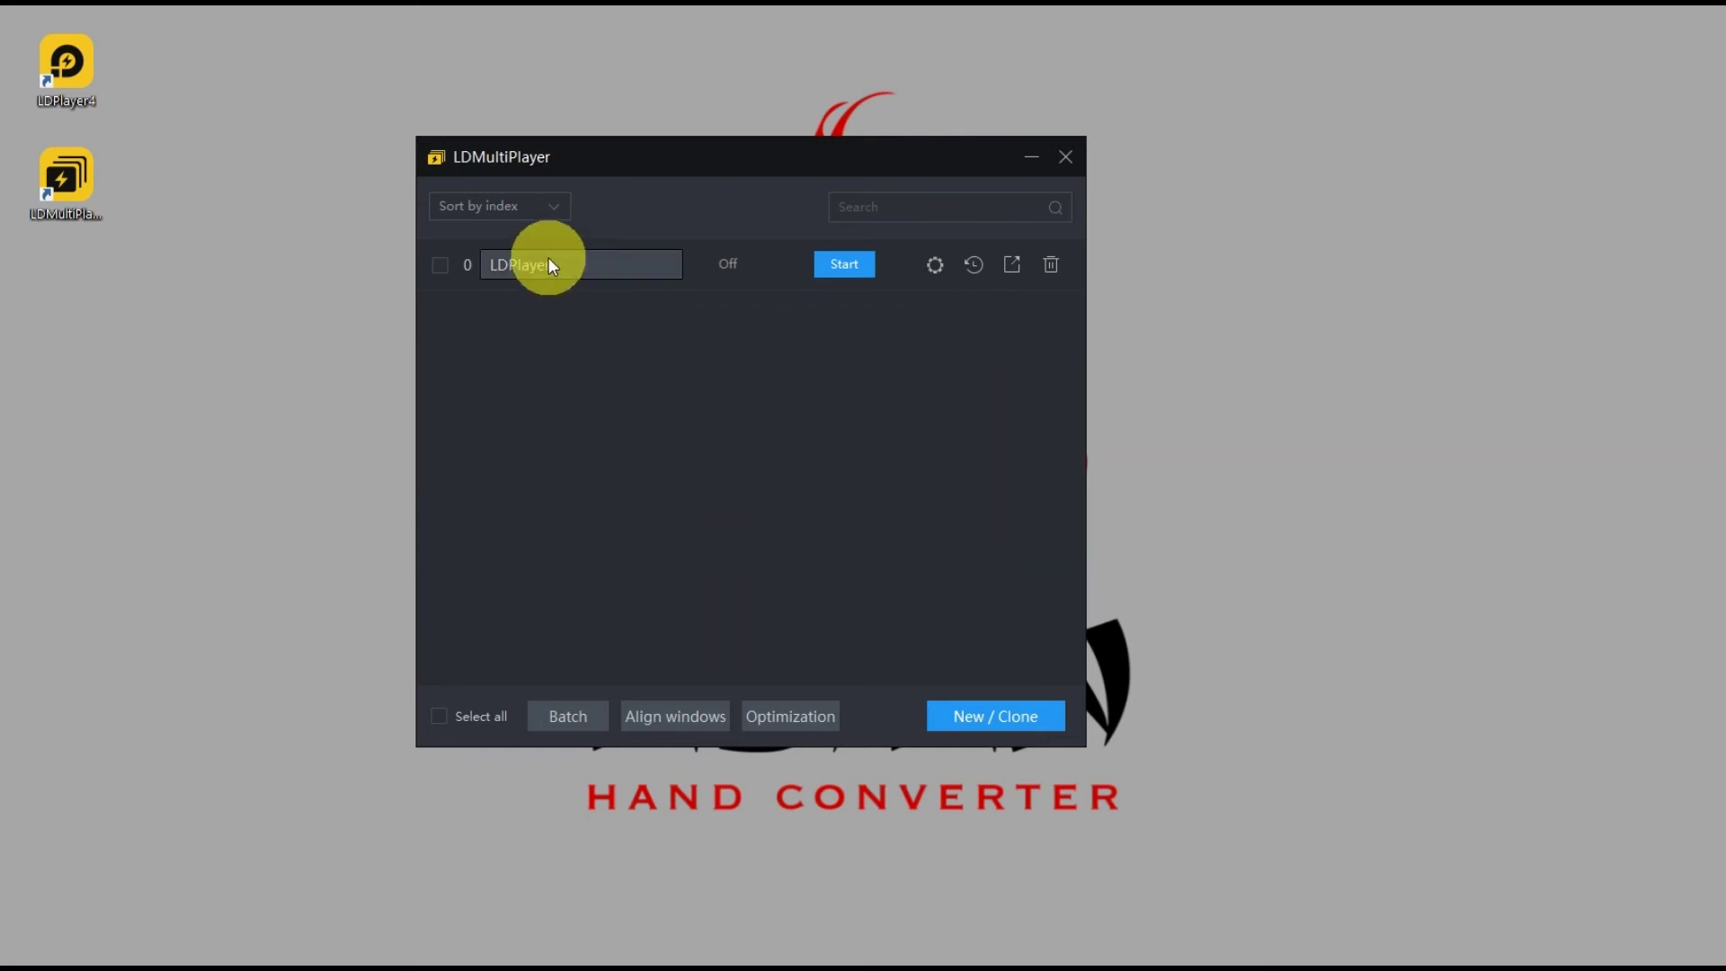
Create two clones of the LDPlayer player, keeping their default names
{"action": "left_click", "coordinate": [584, 264]}
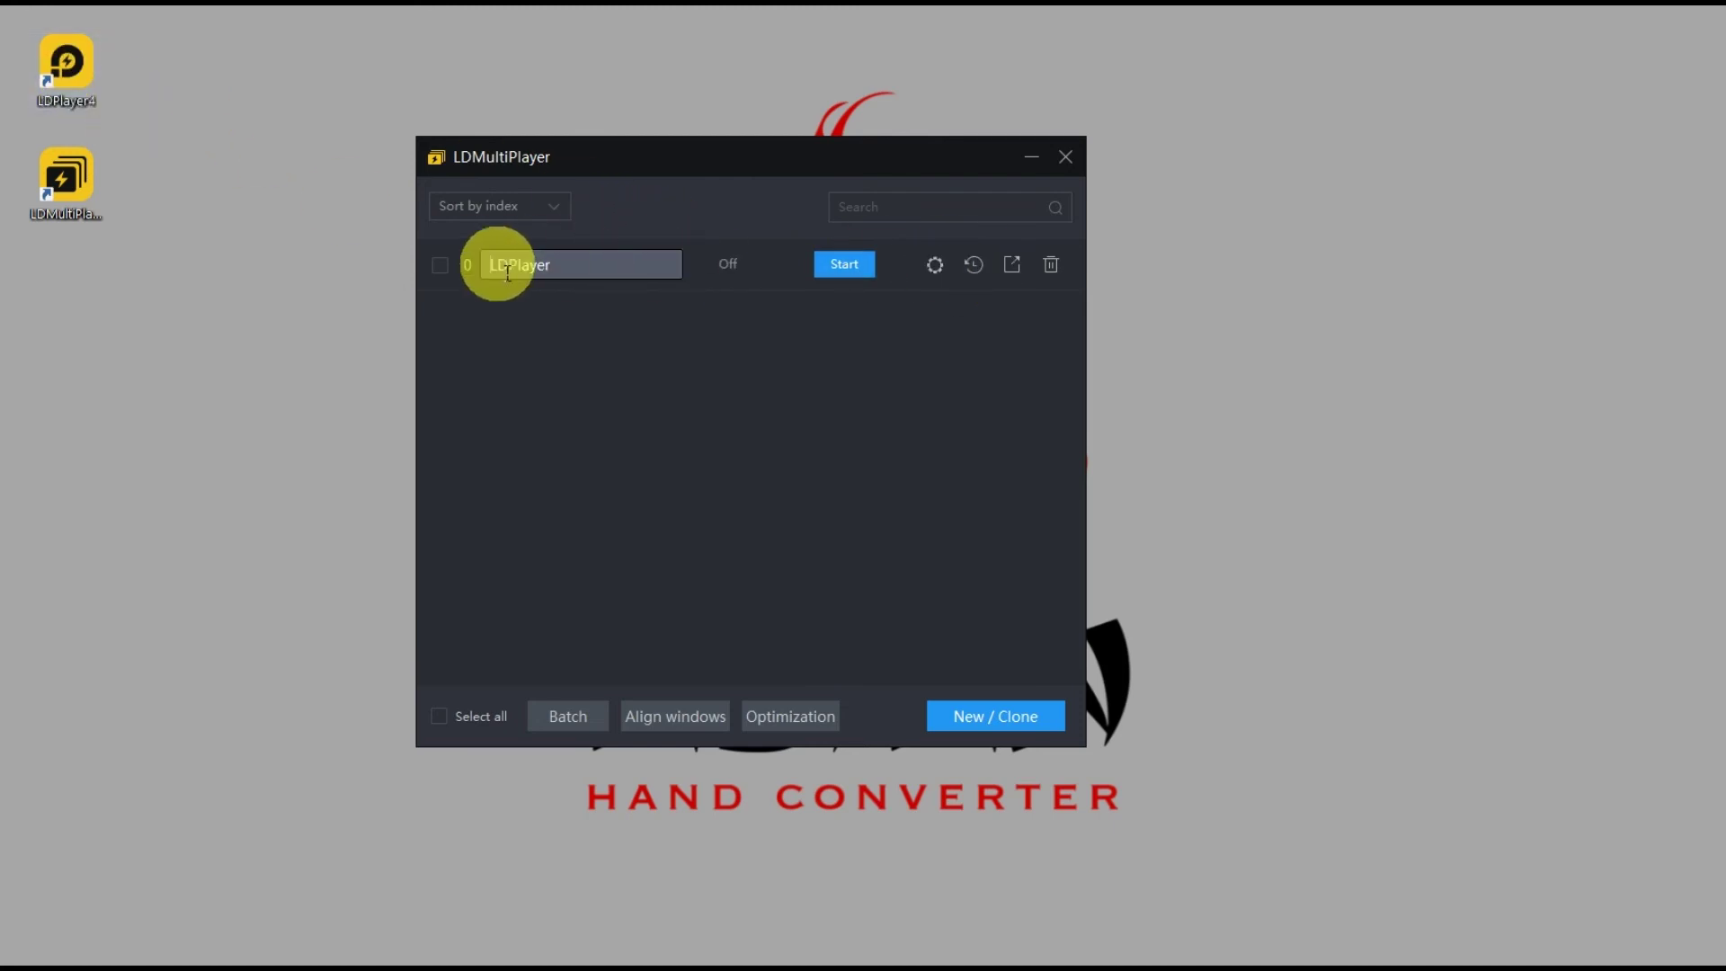
{"action": "left_click", "coordinate": [730, 263]}
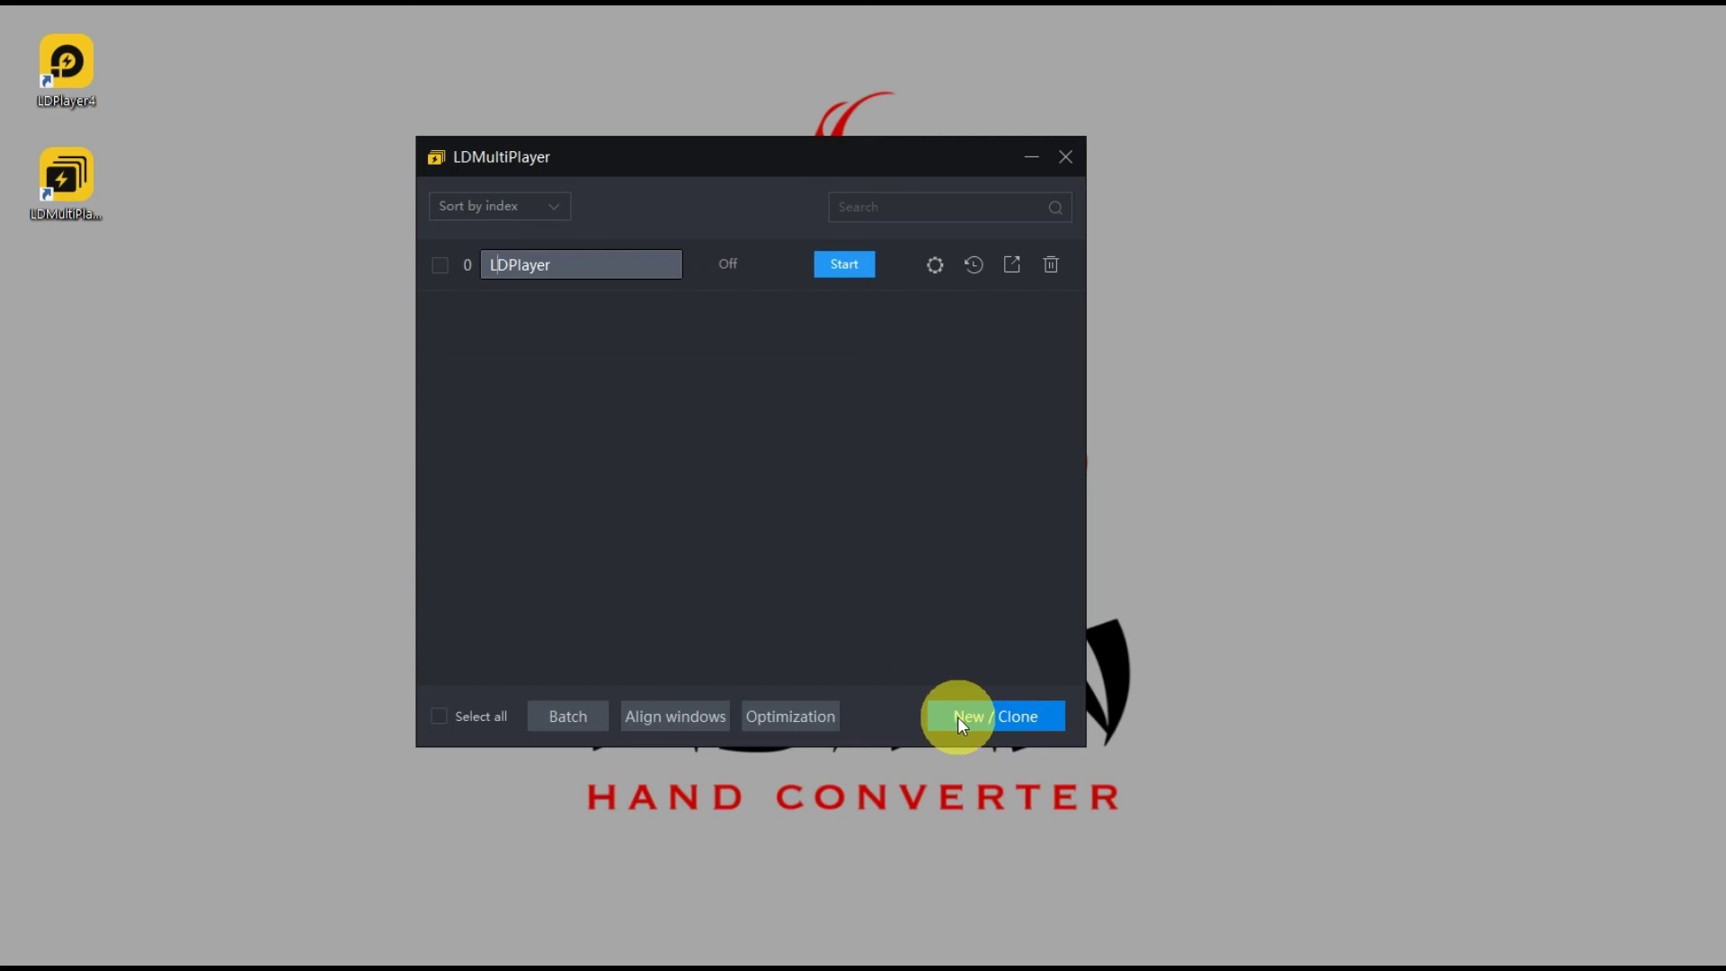
{"action": "left_click", "coordinate": [998, 716]}
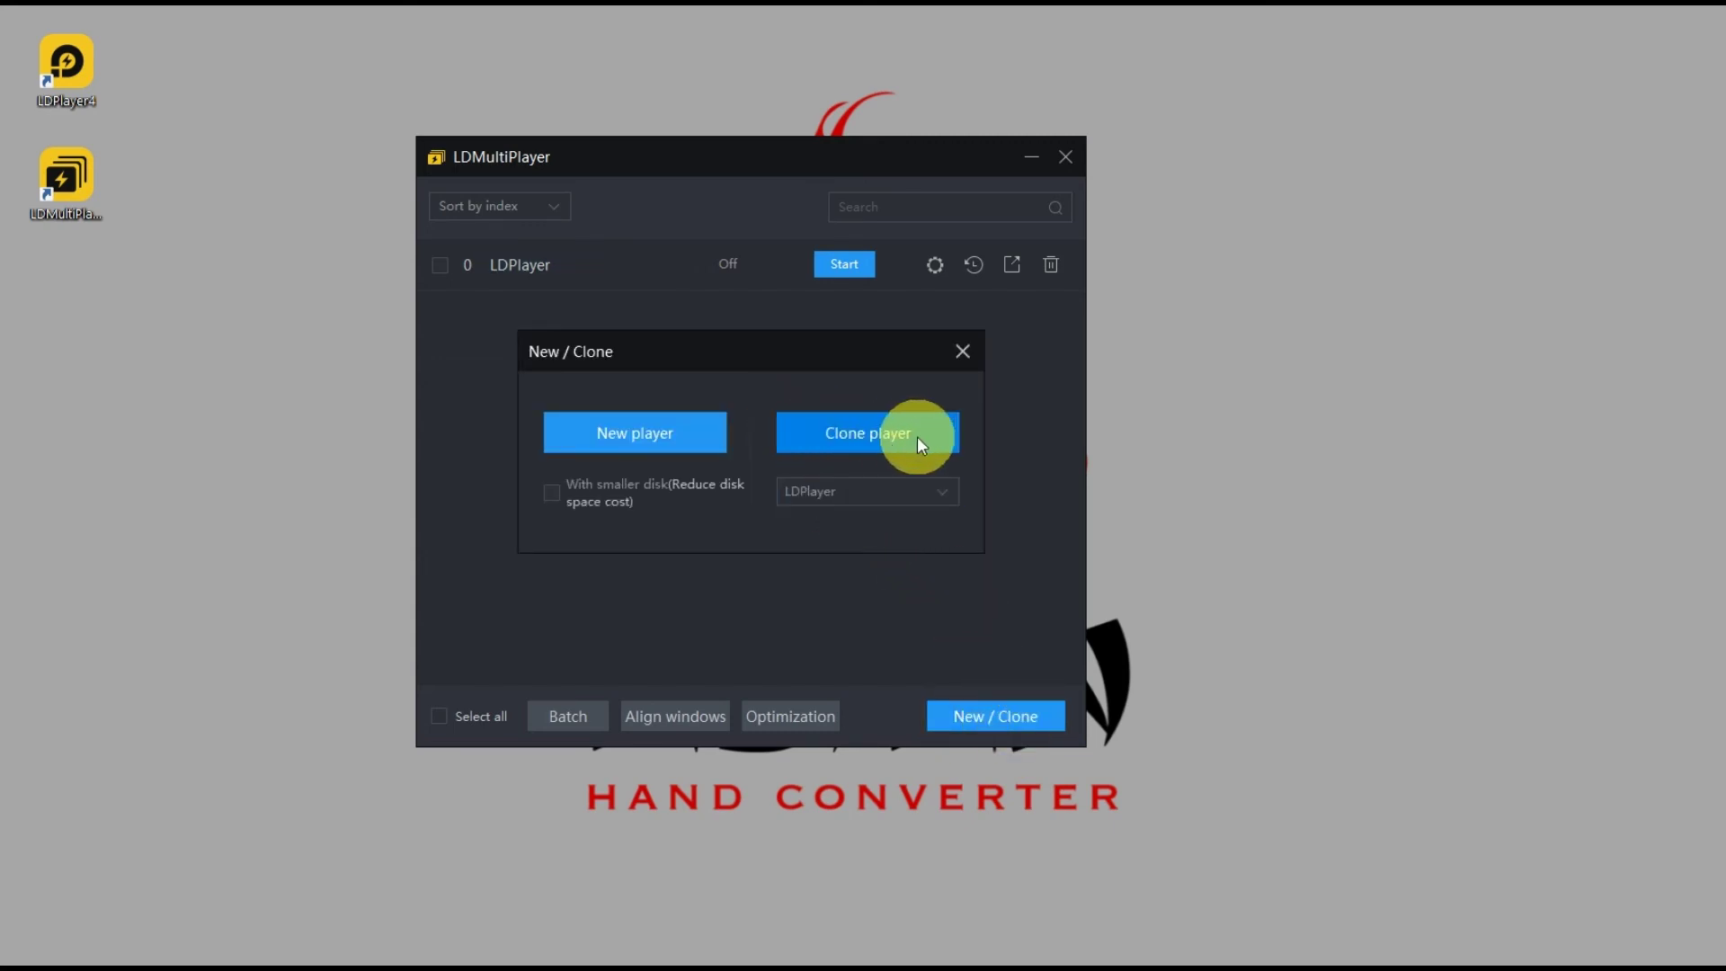
{"action": "left_click", "coordinate": [818, 491]}
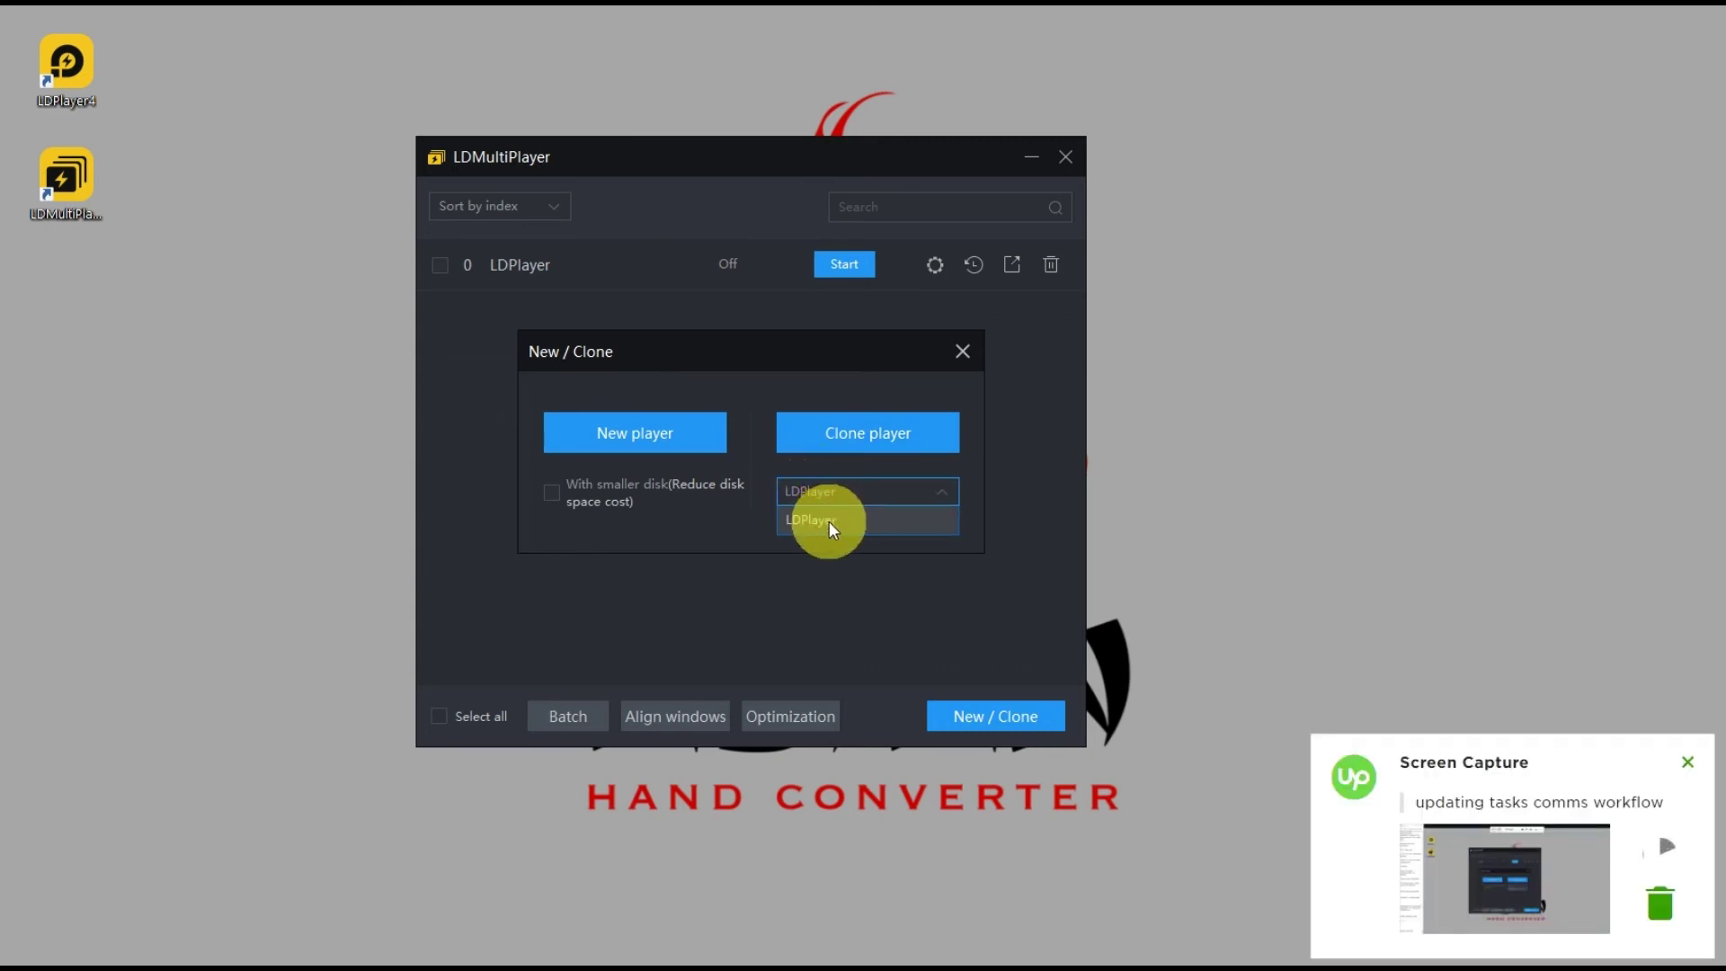
{"action": "left_click", "coordinate": [826, 498]}
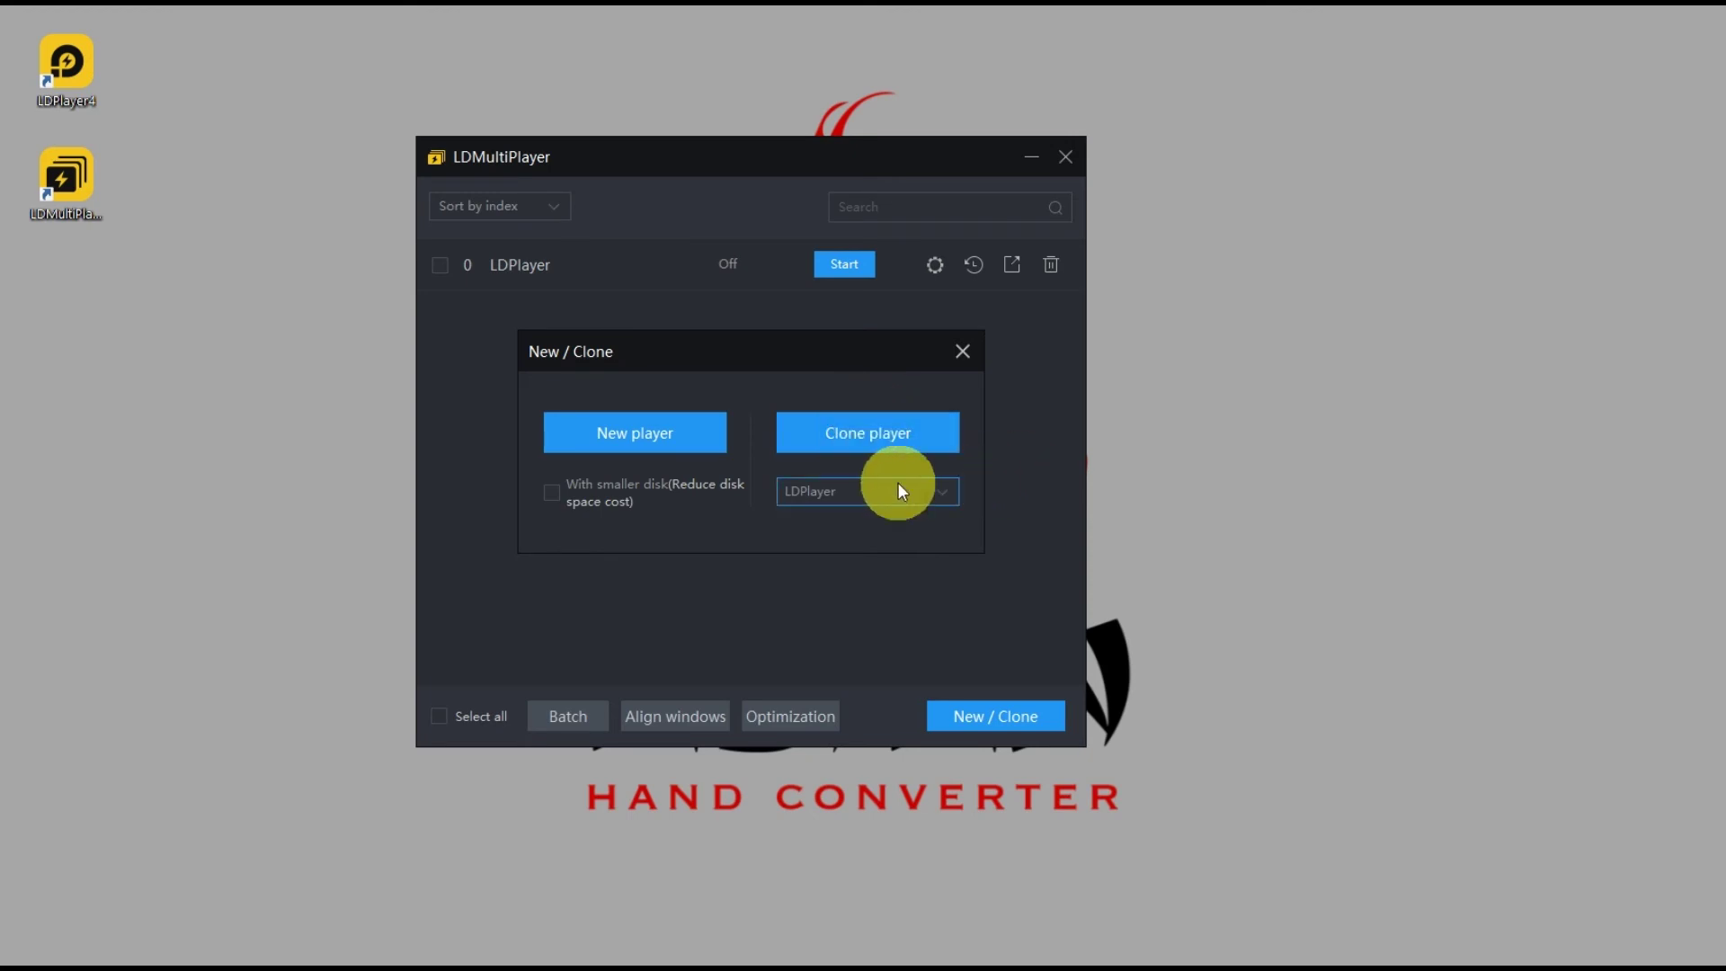
{"action": "left_click", "coordinate": [890, 446]}
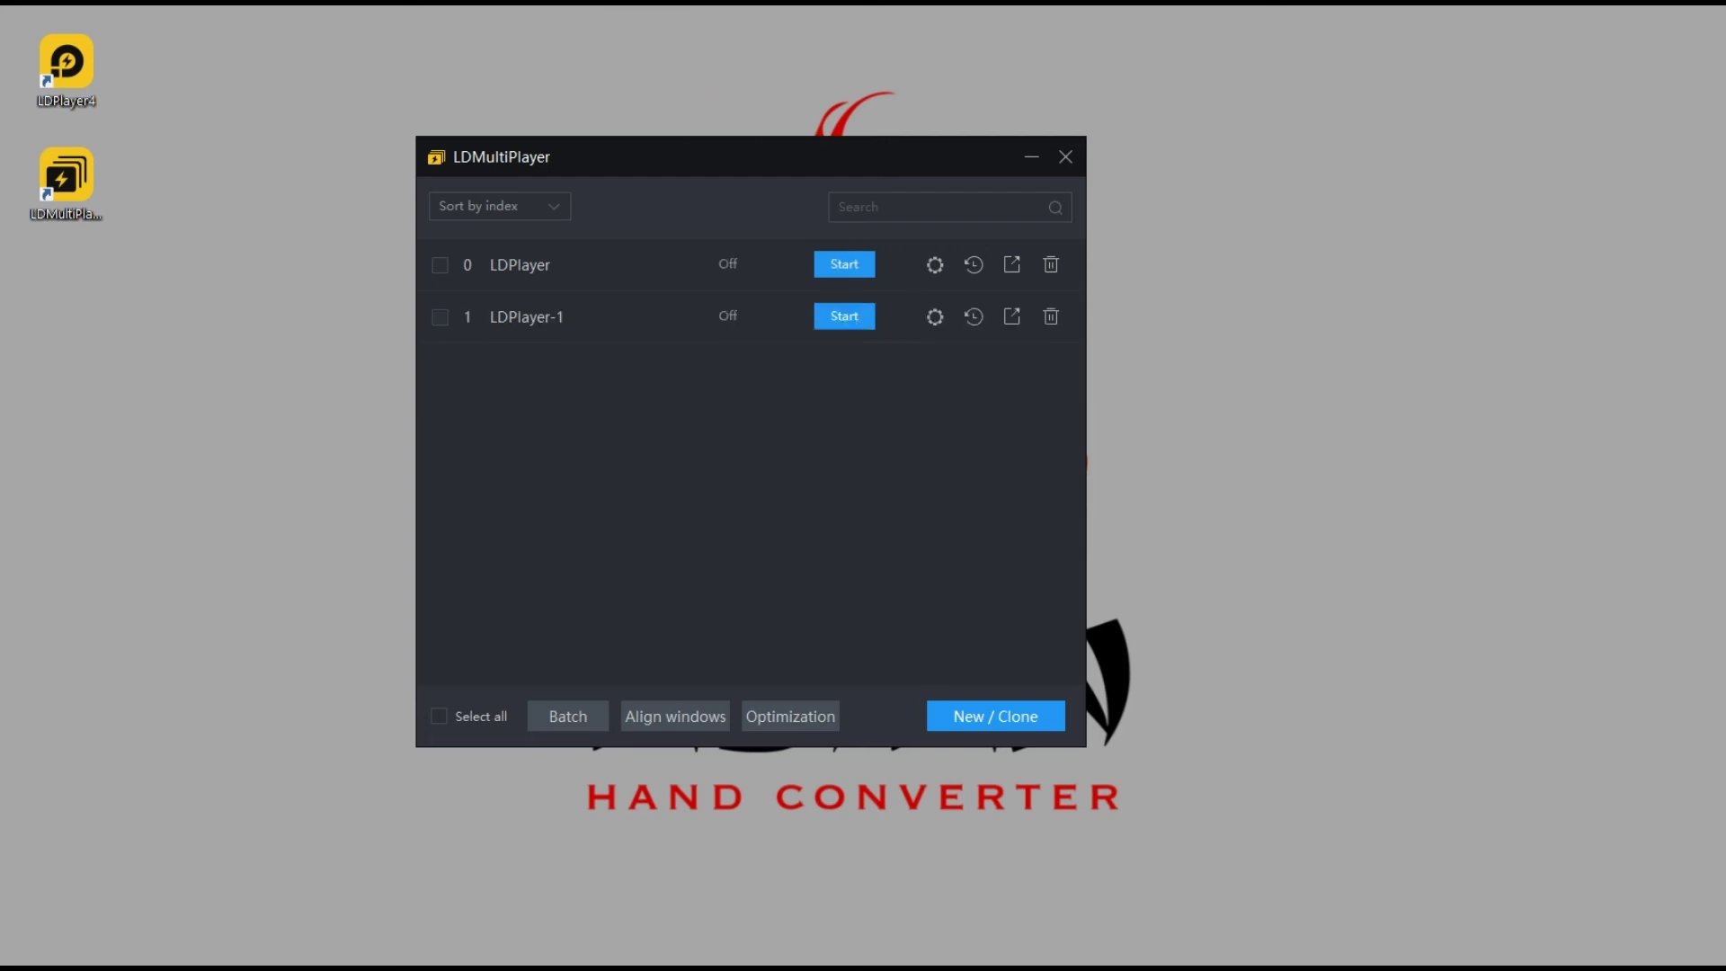
{"action": "double_click", "coordinate": [521, 317]}
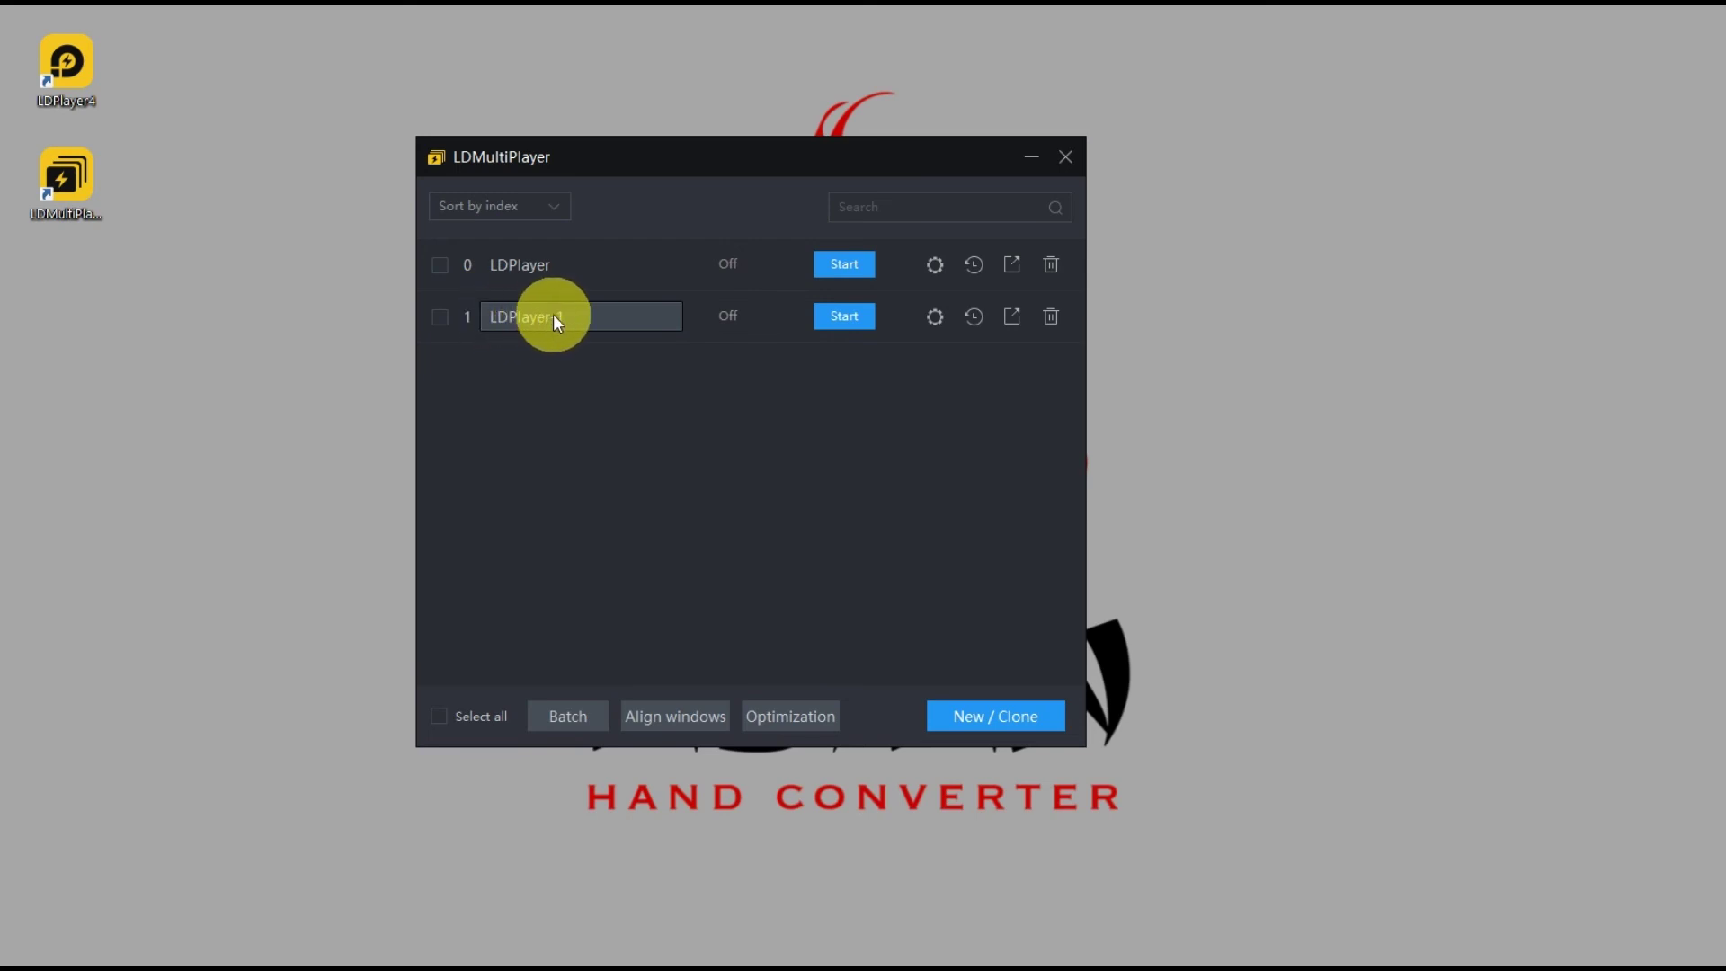
{"action": "left_click", "coordinate": [815, 391]}
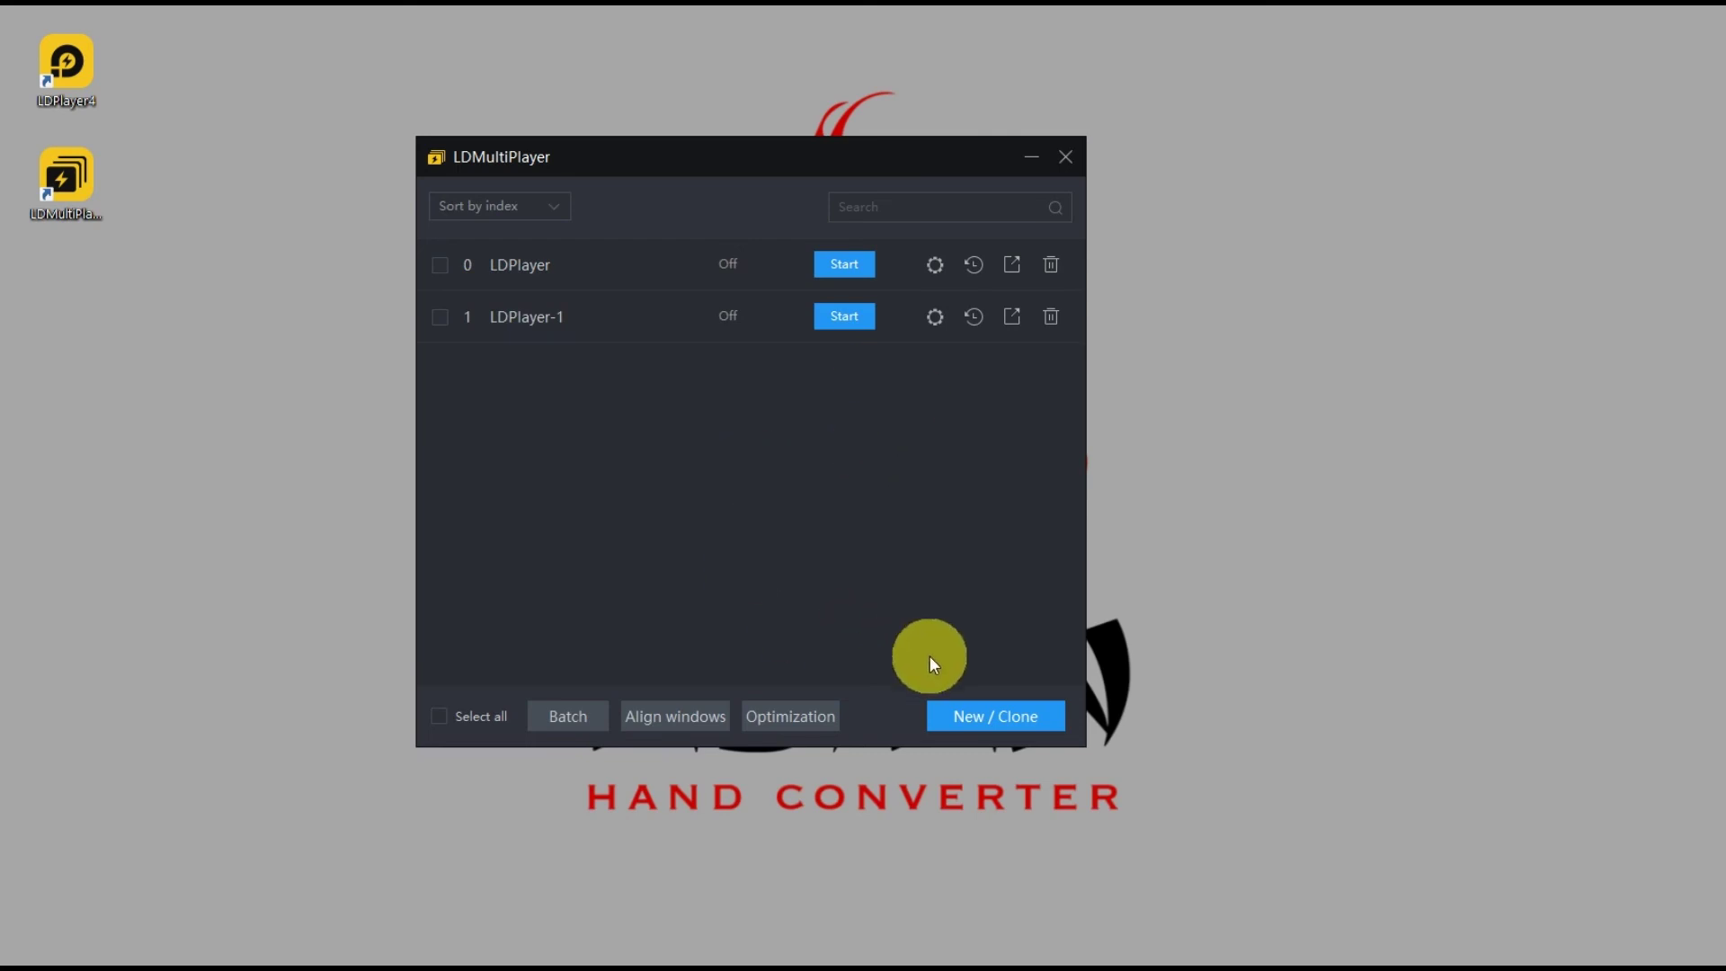
{"action": "left_click", "coordinate": [965, 716]}
{"action": "left_click", "coordinate": [871, 444]}
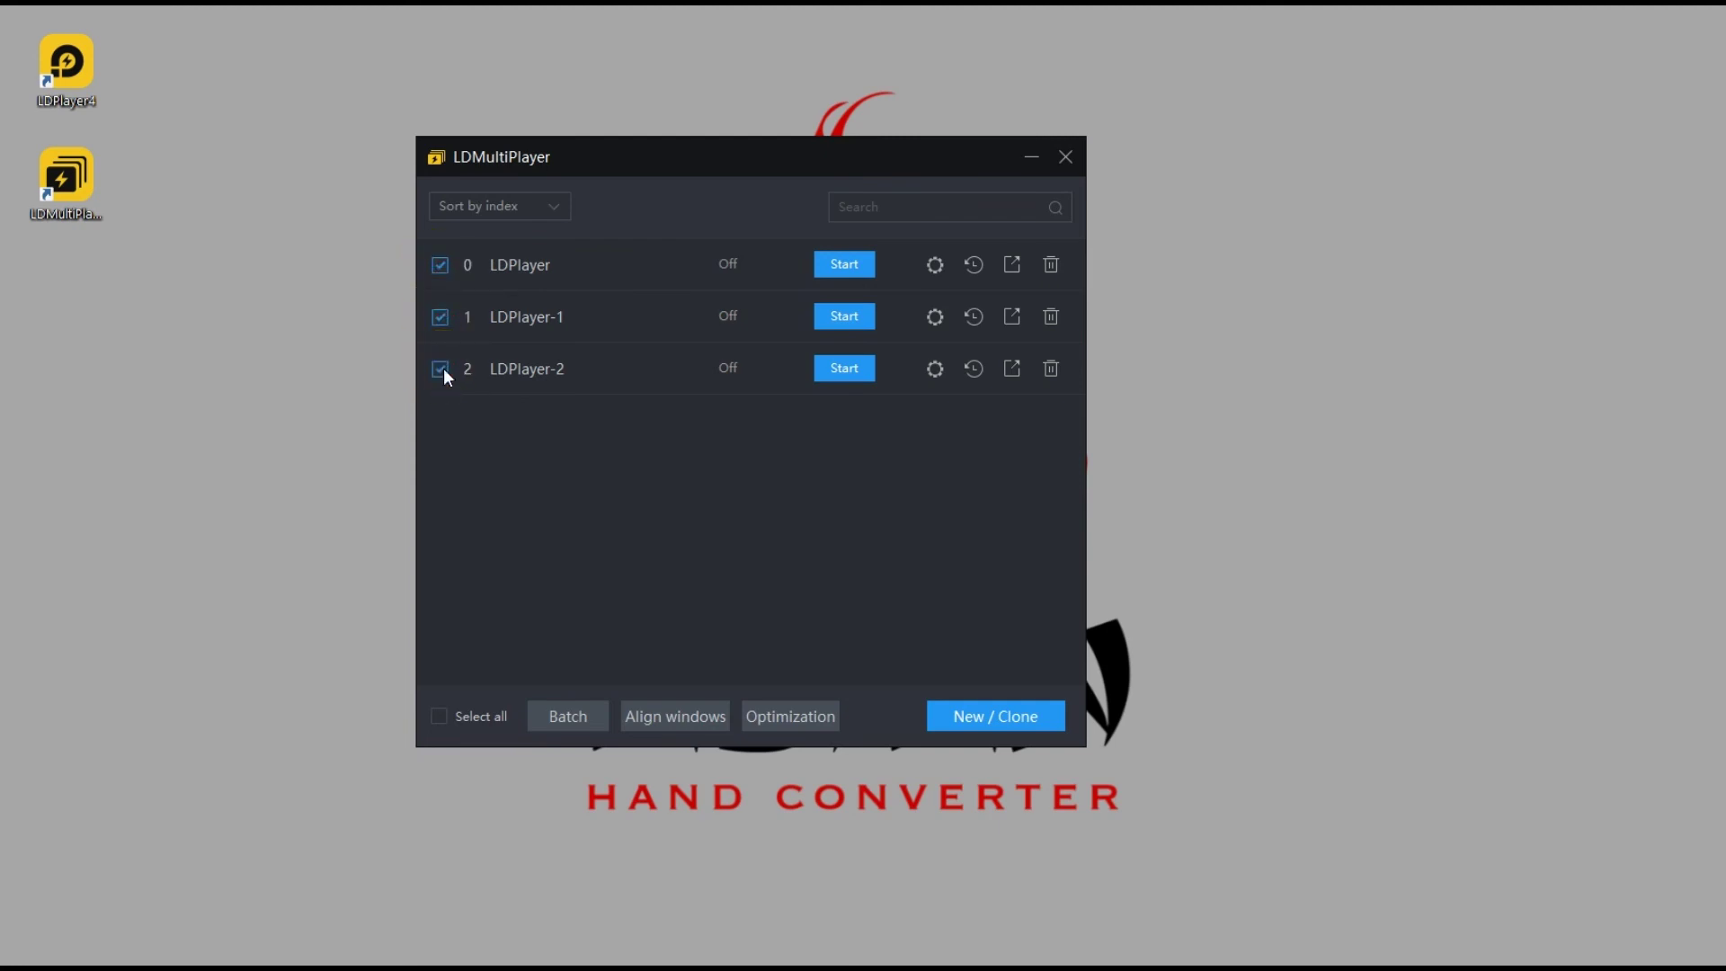
Select all three players and start them as a batch at a 5 s interval
{"action": "left_click", "coordinate": [579, 716]}
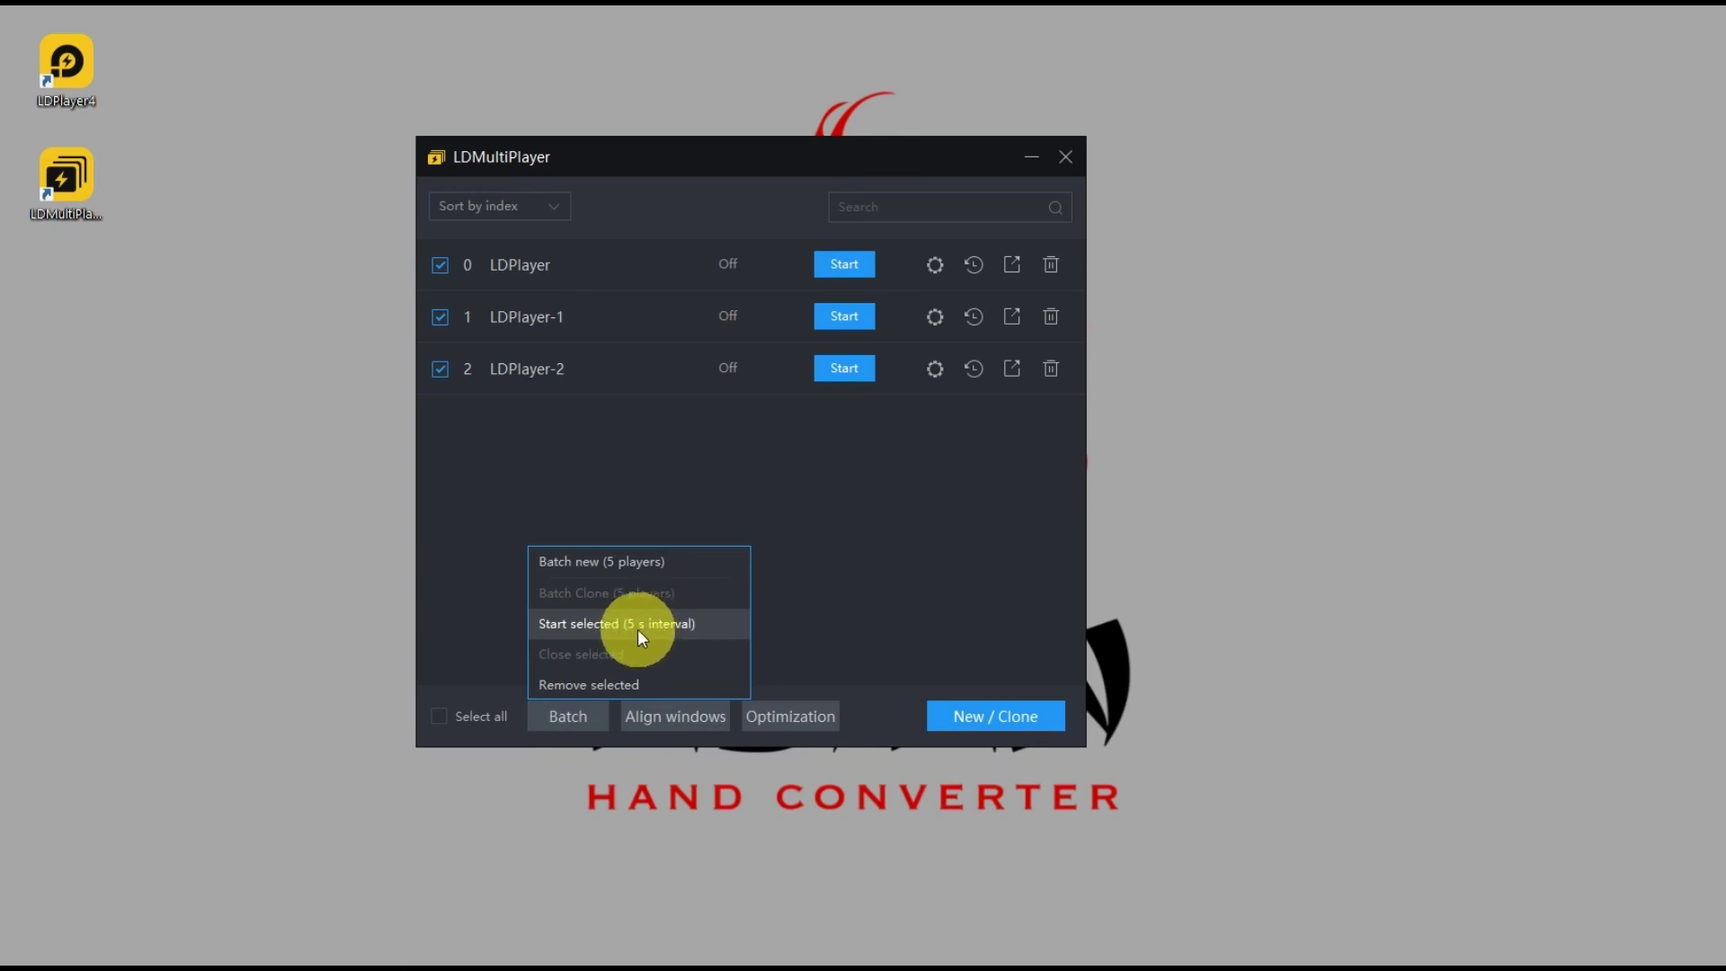
{"action": "left_click", "coordinate": [585, 625]}
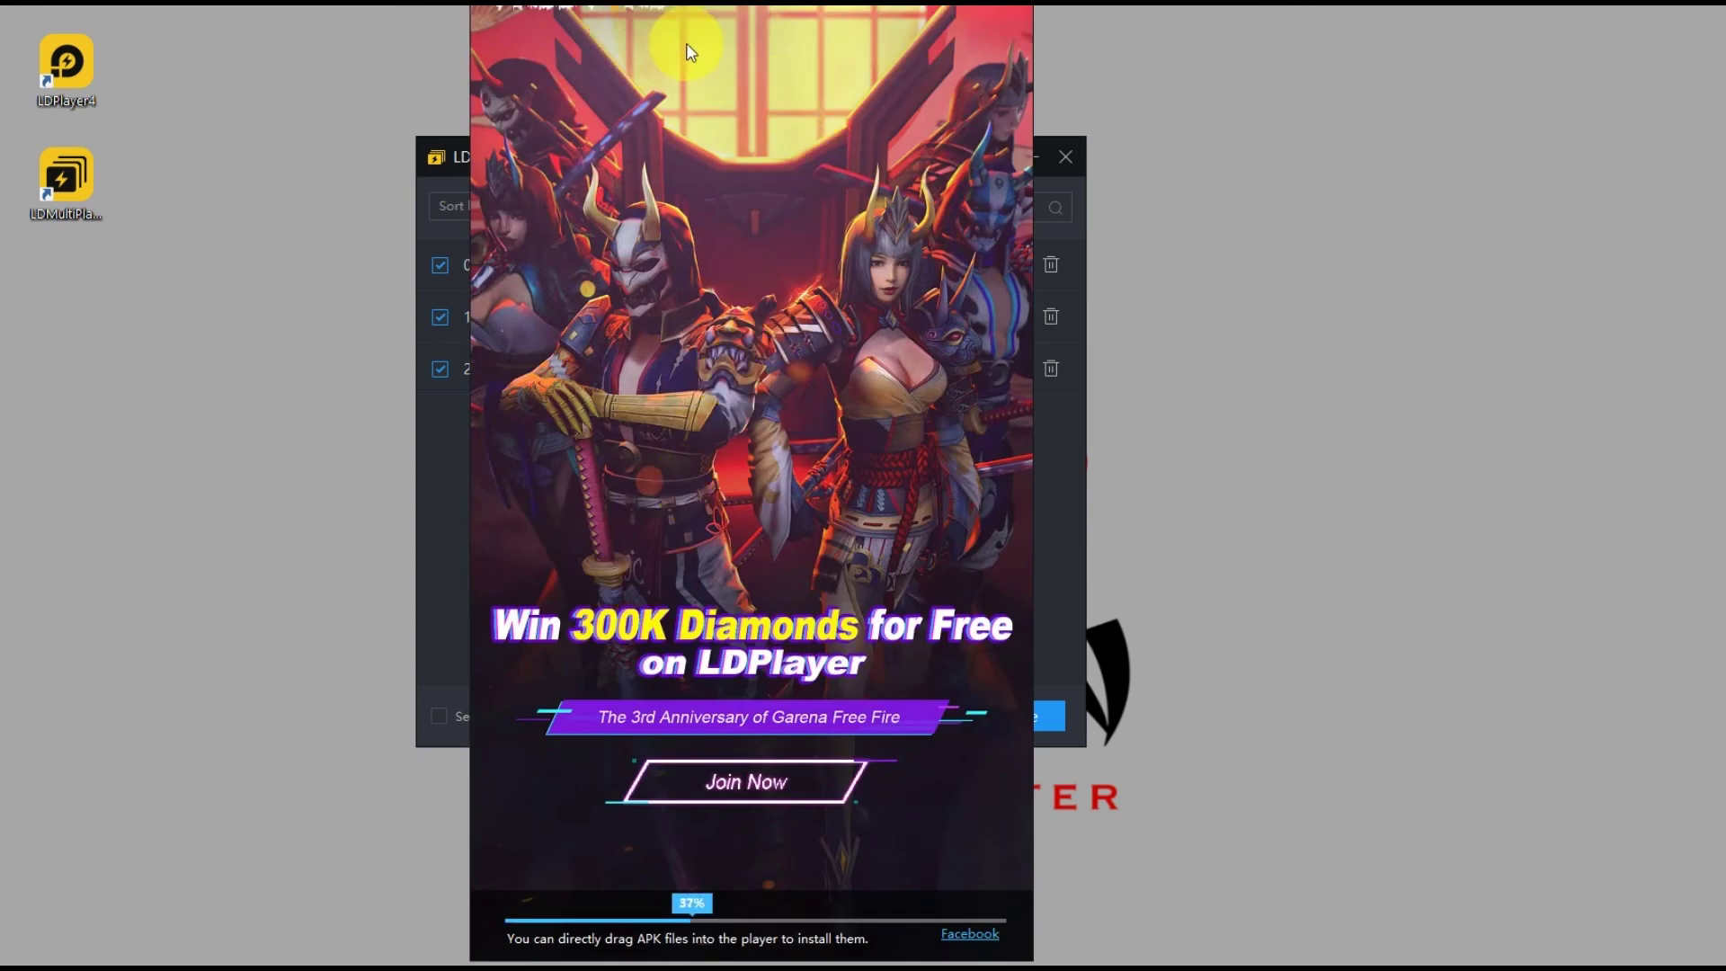
Spread the three starting player windows apart on the desktop
{"action": "left_click_drag", "start_coordinate": [539, 9], "coordinate": [592, 52]}
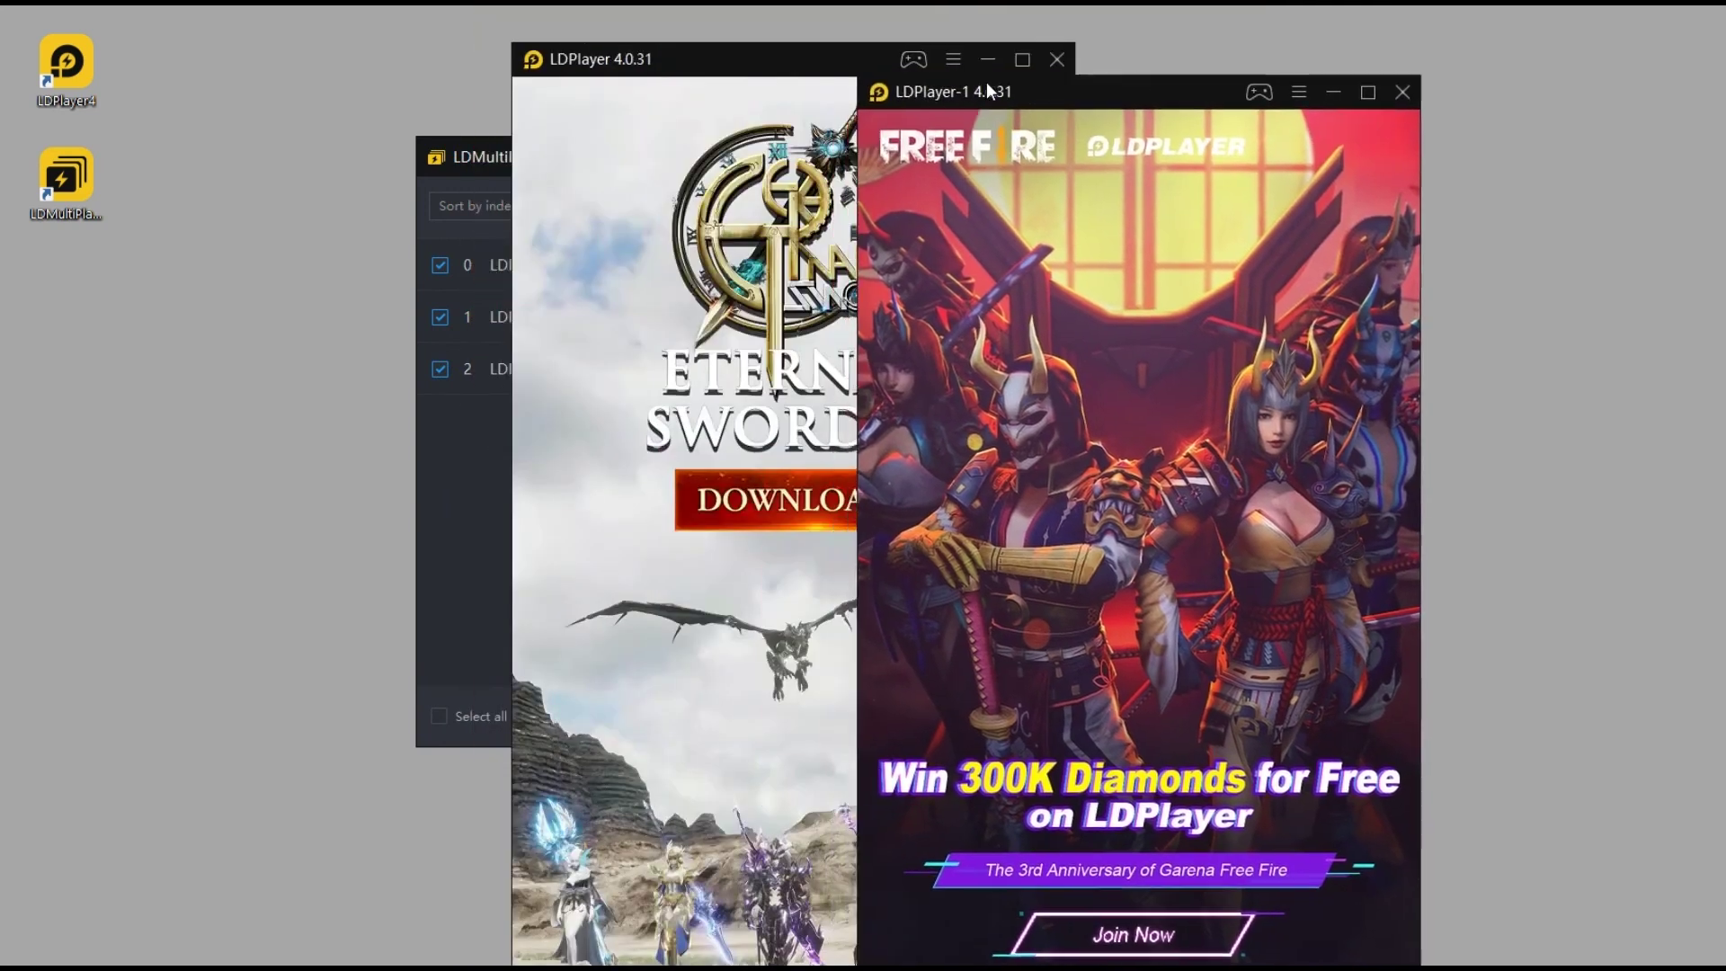
{"action": "left_click_drag", "start_coordinate": [985, 83], "coordinate": [1212, 56]}
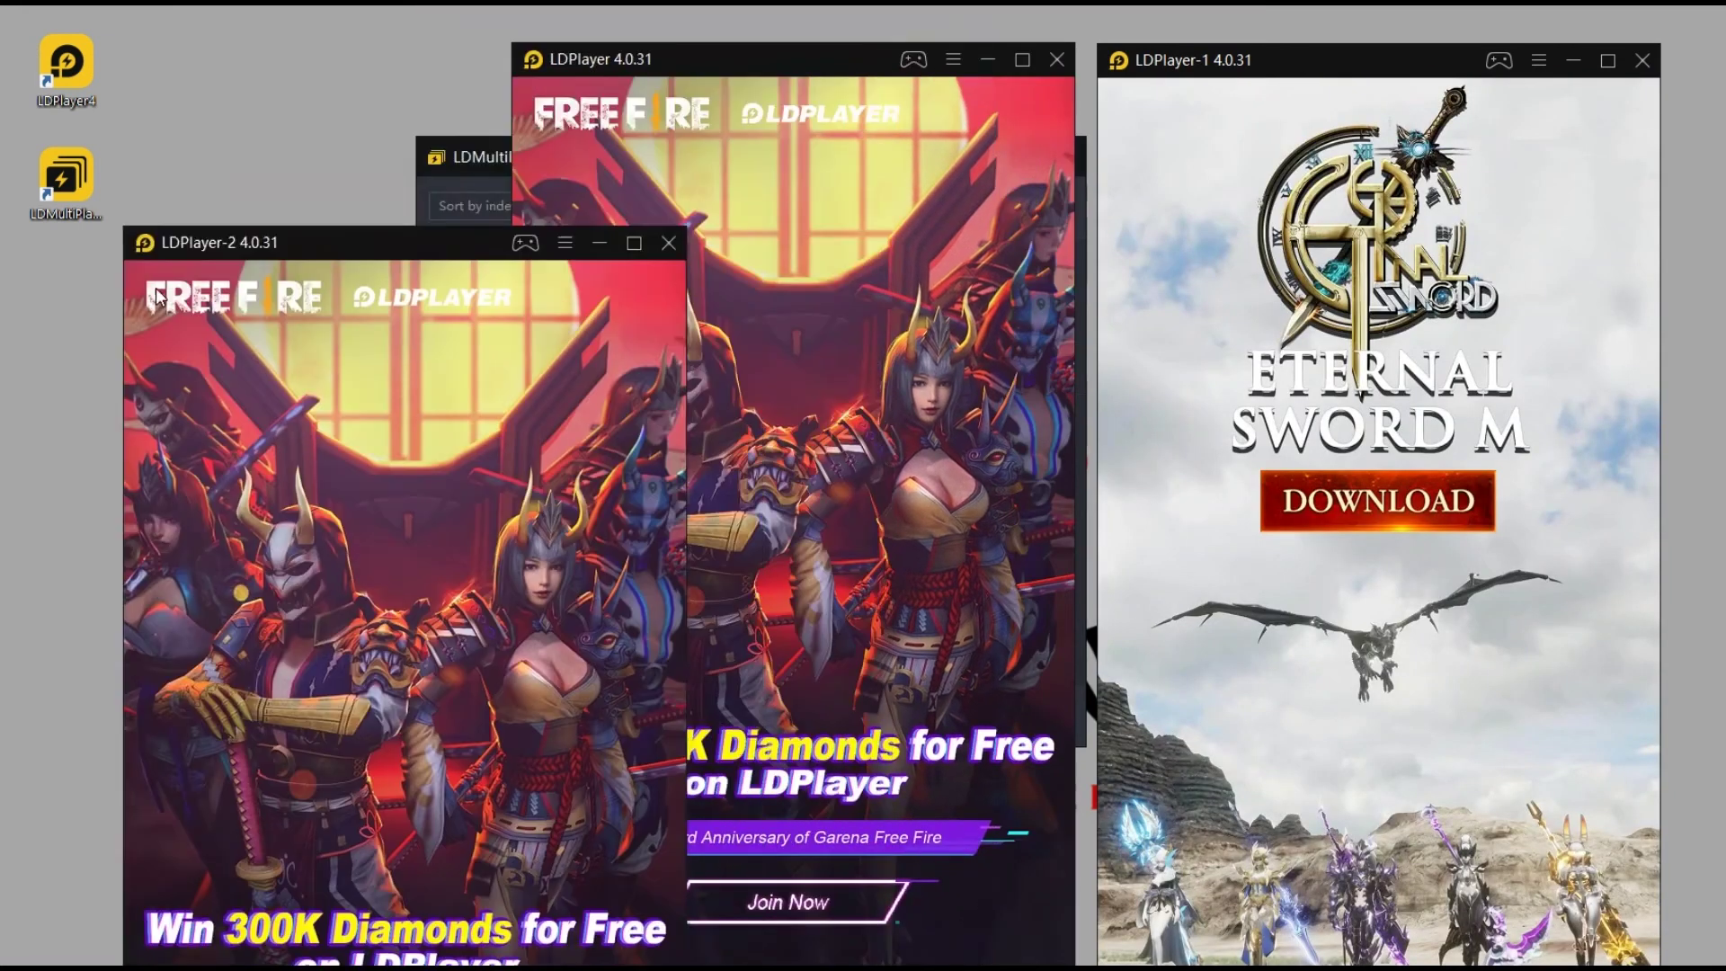
{"action": "left_click_drag", "start_coordinate": [210, 244], "coordinate": [157, 67]}
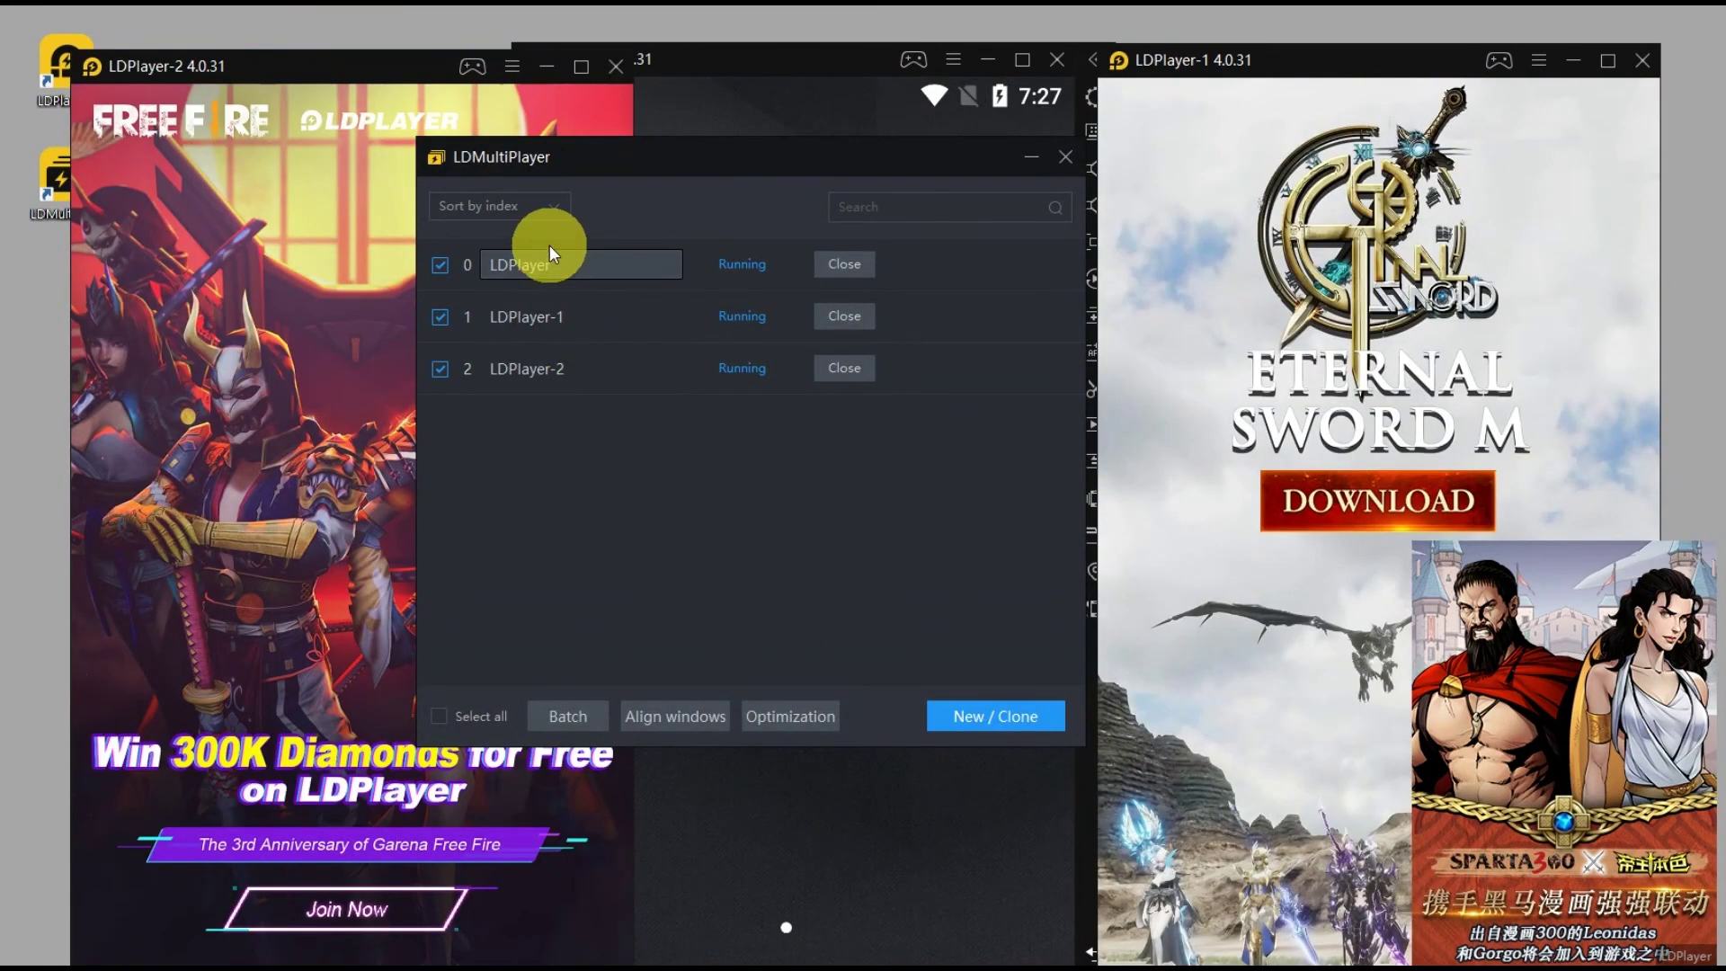
Align the player windows and place LDPlayer, LDPlayer-1 and LDPlayer-2 side by side in full view
{"action": "left_click", "coordinate": [663, 714]}
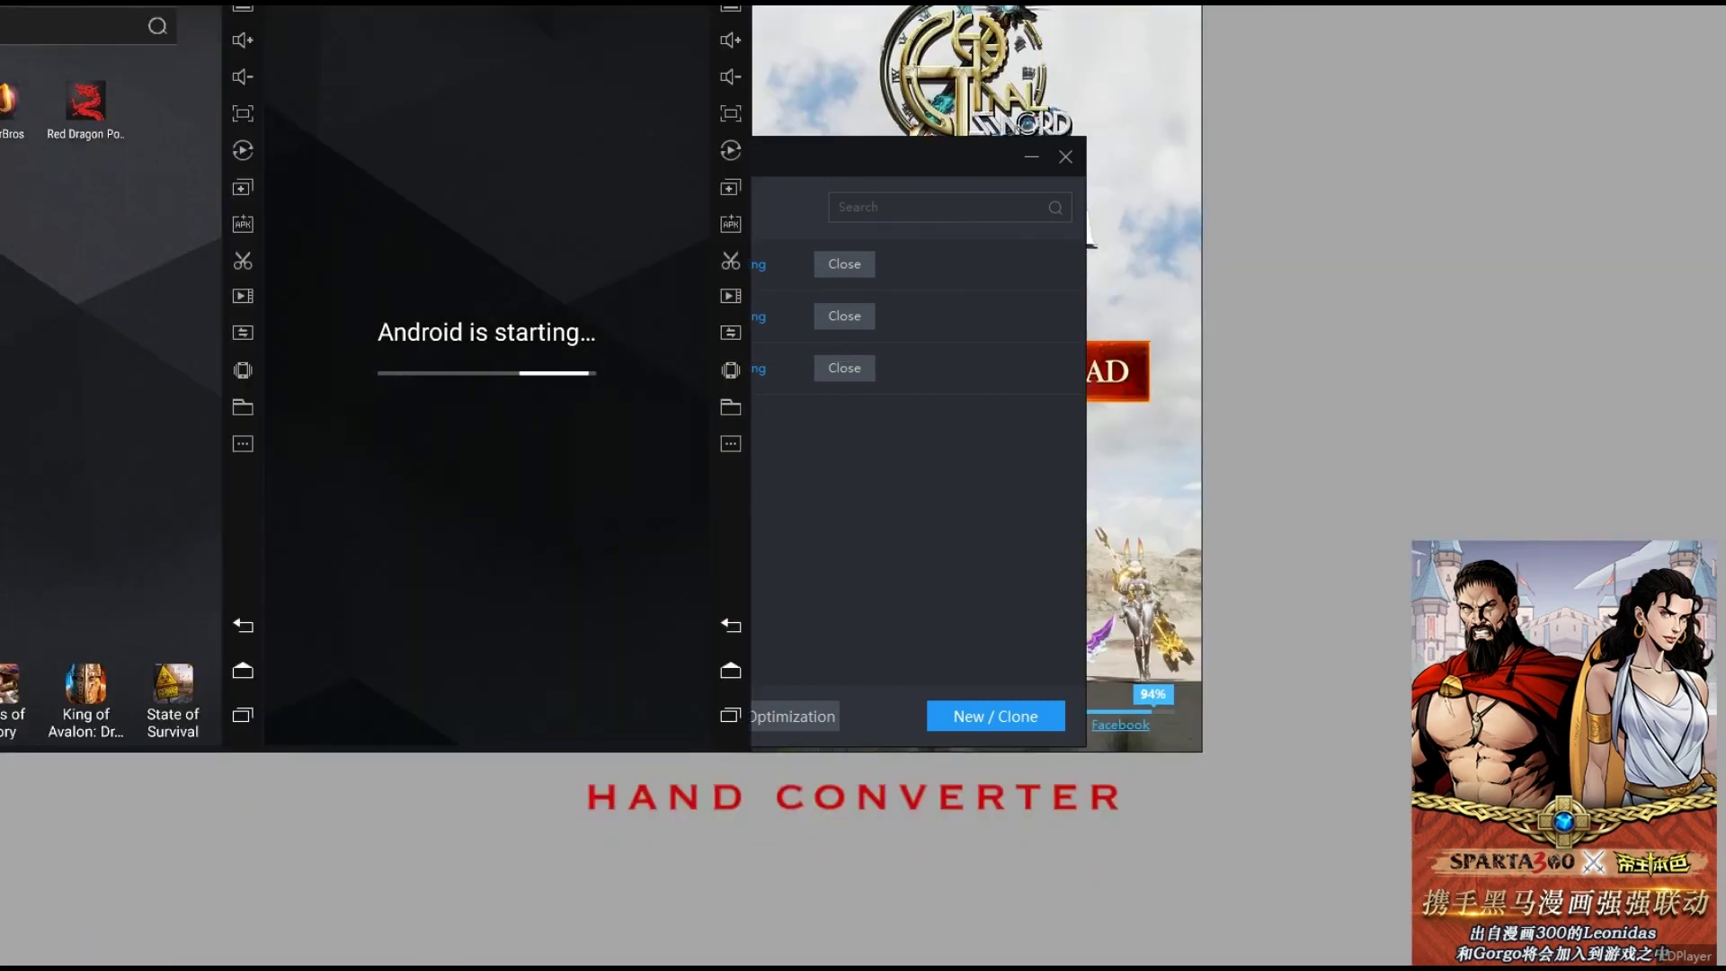
{"action": "left_click_drag", "start_coordinate": [940, 9], "coordinate": [1265, 90]}
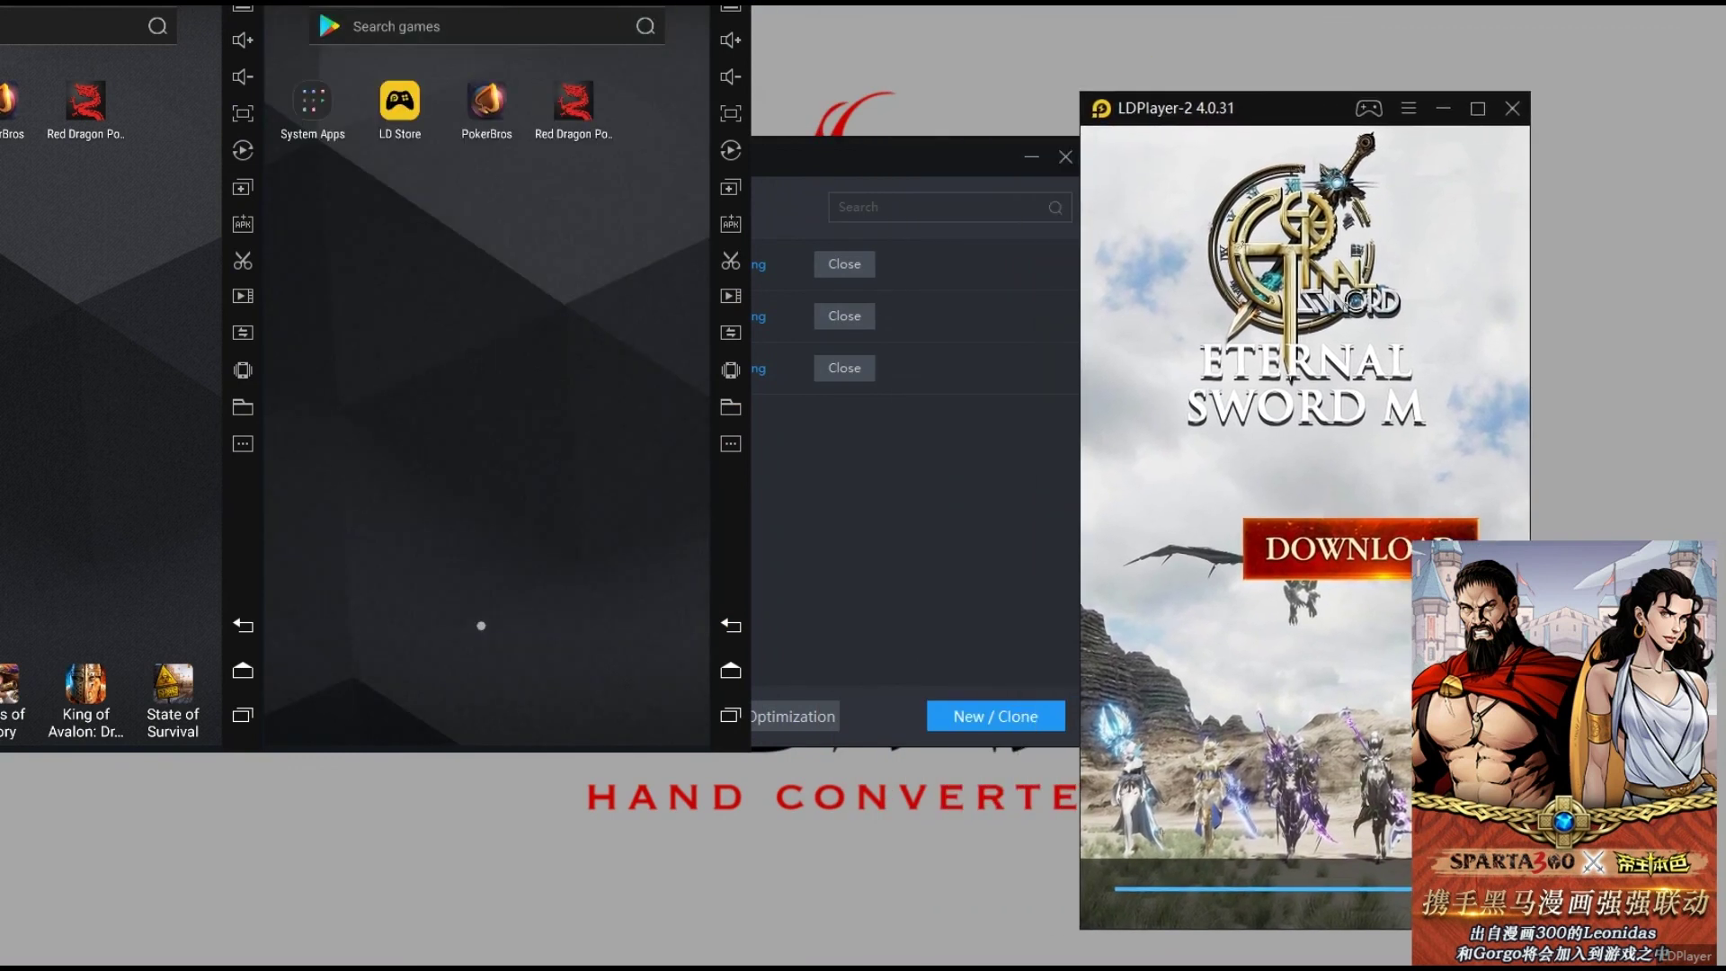
{"action": "left_click_drag", "start_coordinate": [450, 0], "coordinate": [784, 99]}
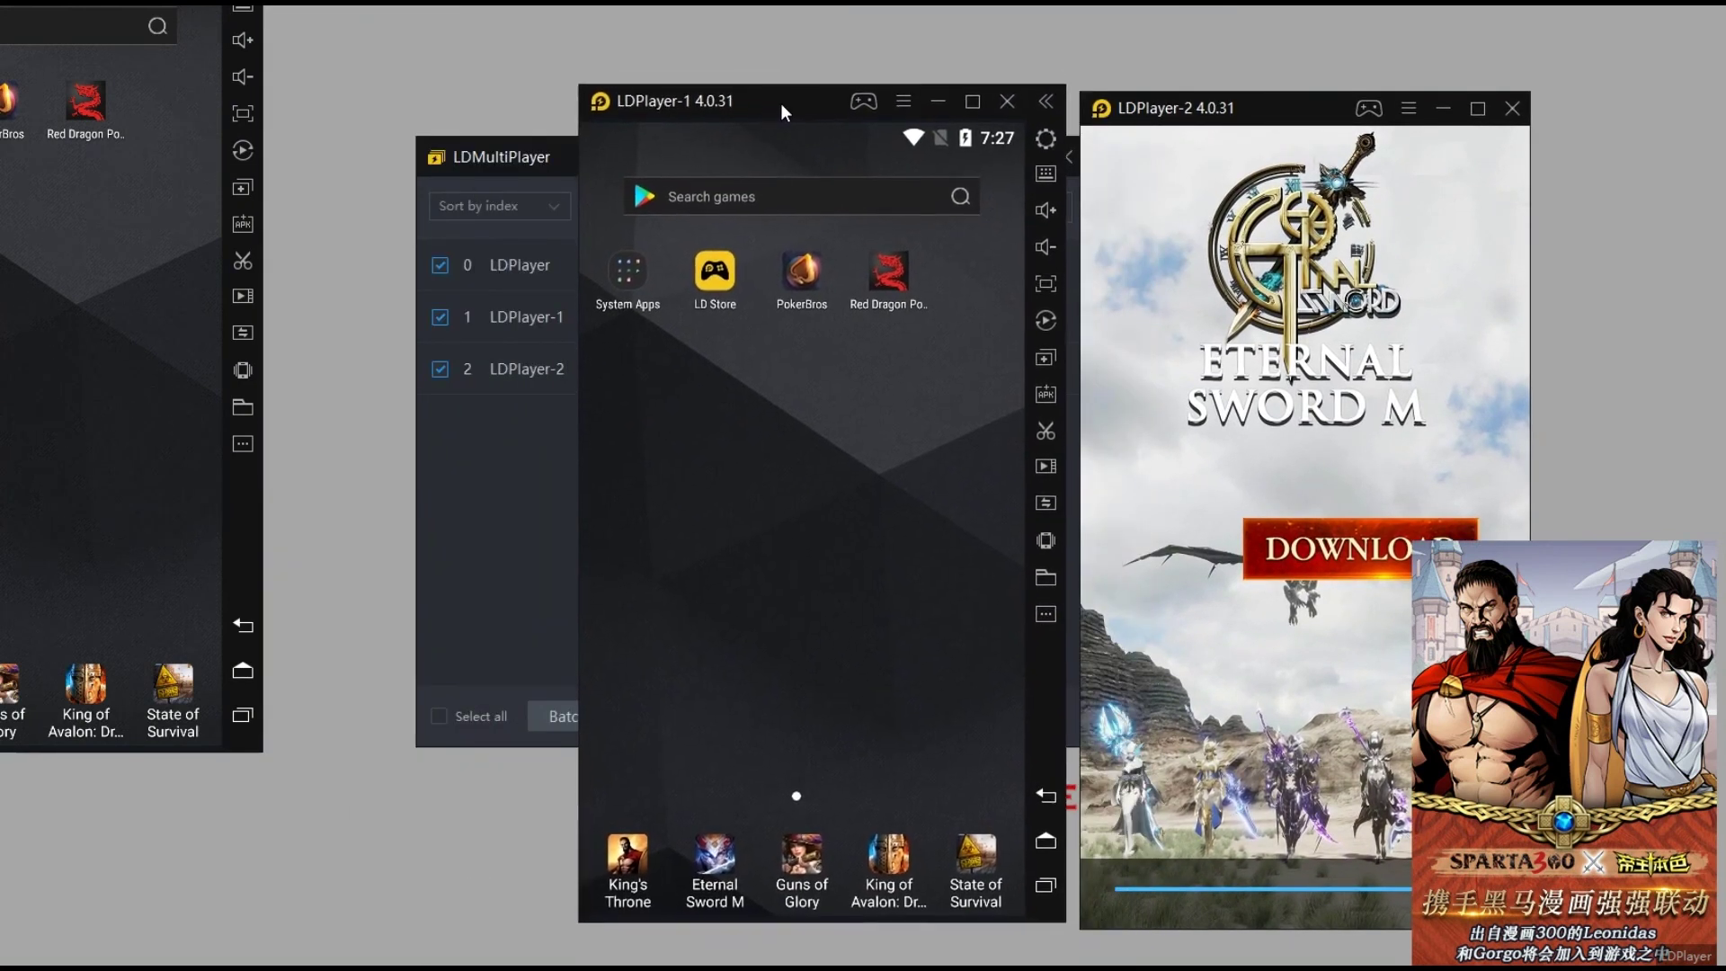
{"action": "left_click", "coordinate": [798, 198]}
{"action": "left_click_drag", "start_coordinate": [0, 0], "coordinate": [247, 100]}
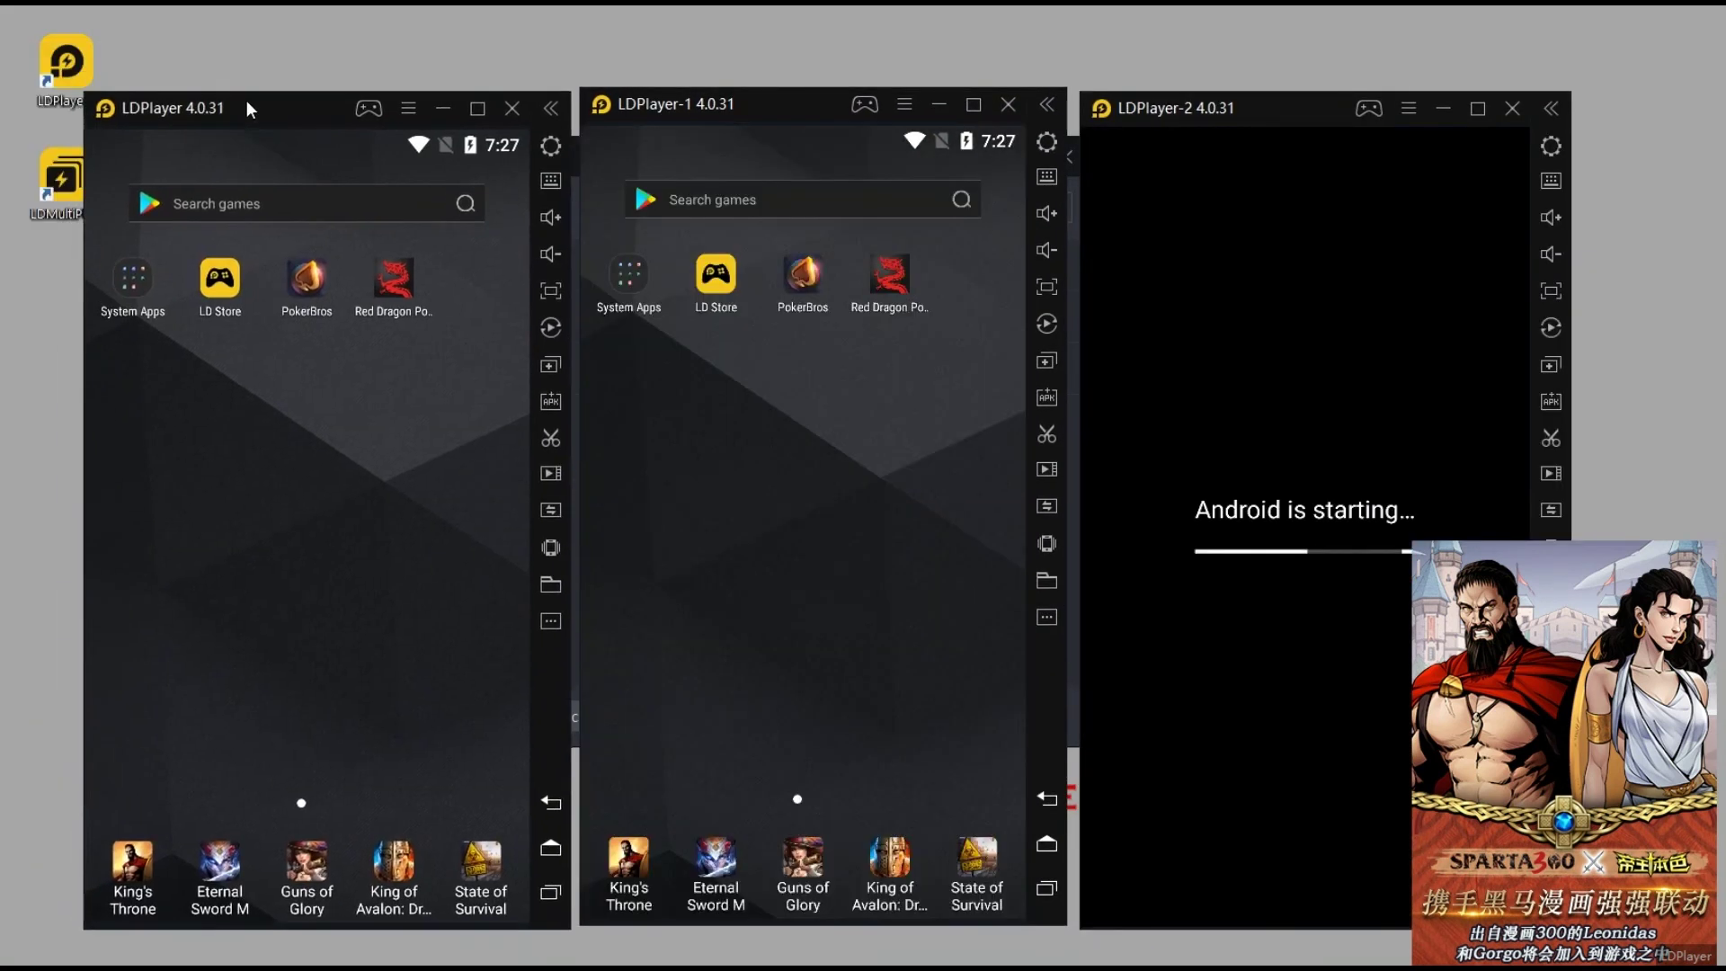
Bring LDMultiPlayer forward, return to the player windows and close the advertisement popup
{"action": "key", "text": "alt+Tab"}
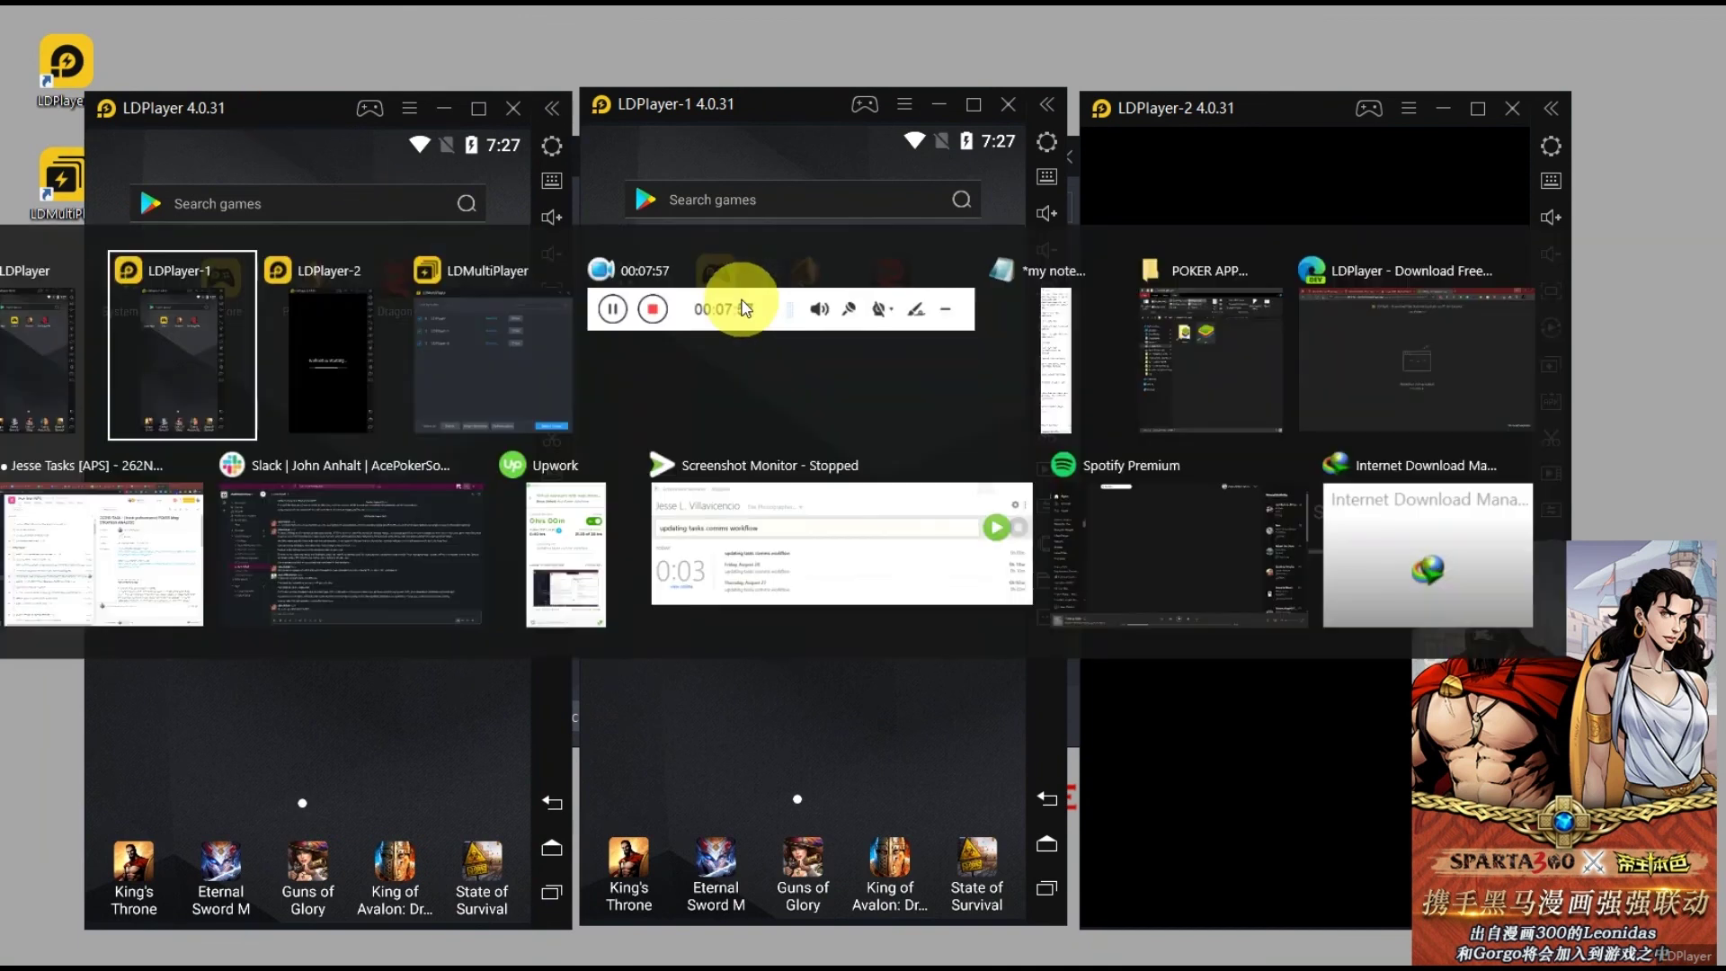
{"action": "left_click", "coordinate": [515, 310]}
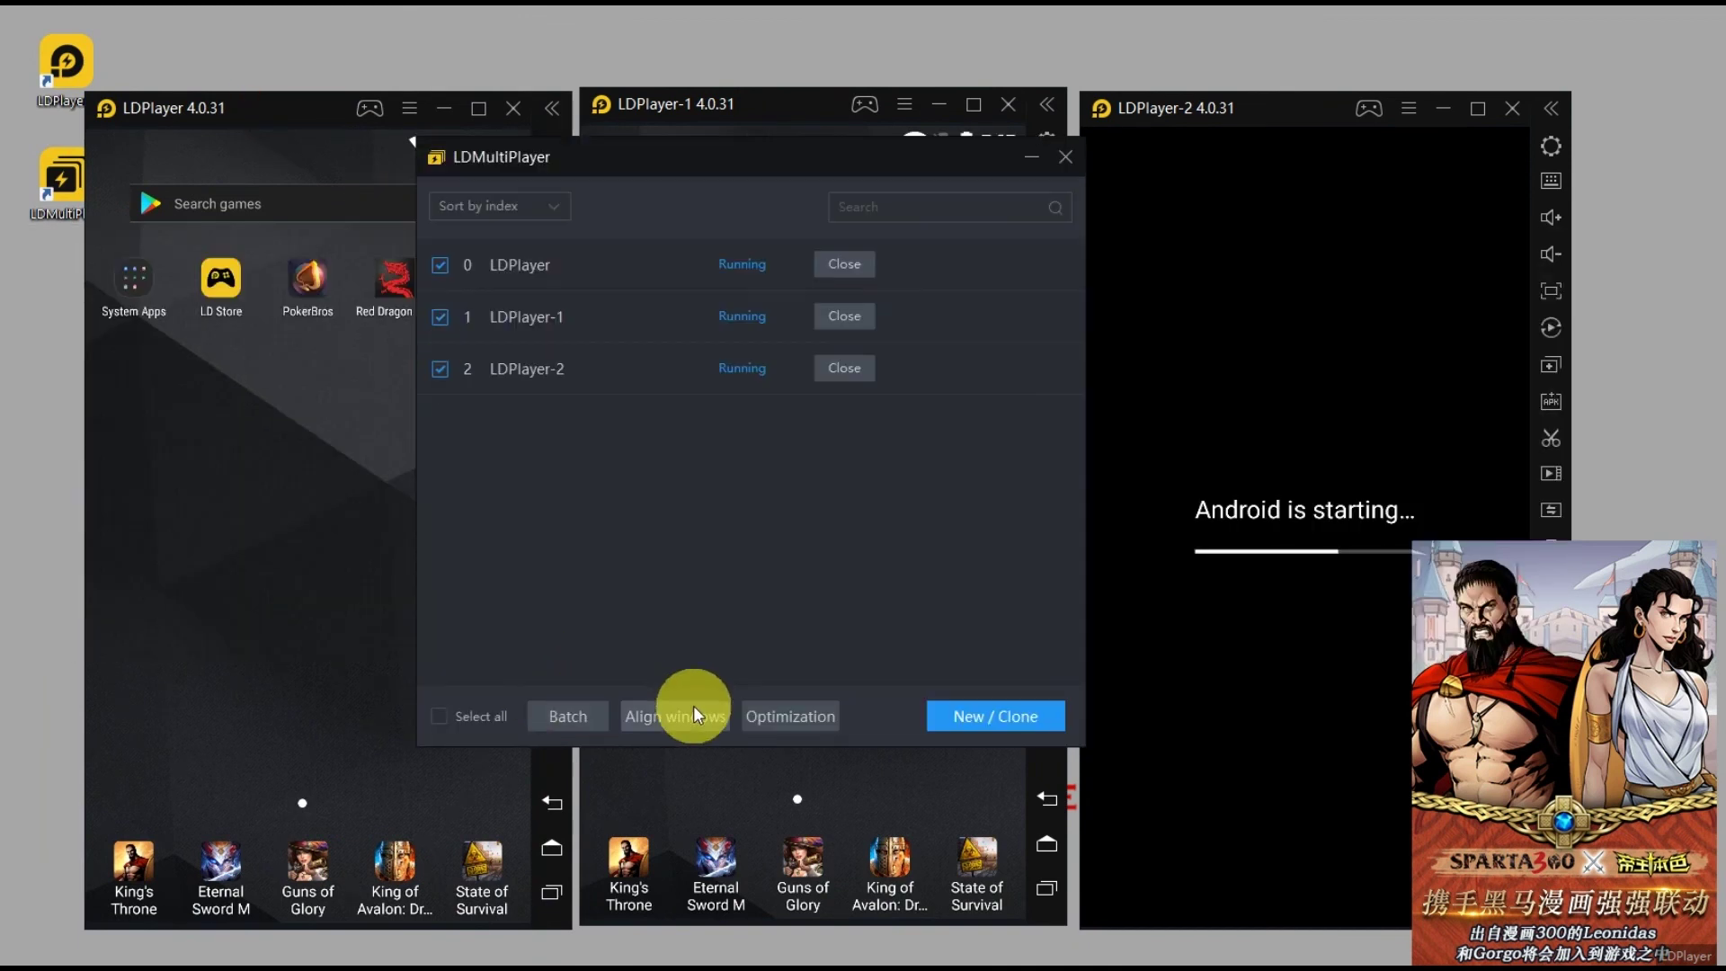
{"action": "left_click", "coordinate": [1462, 488]}
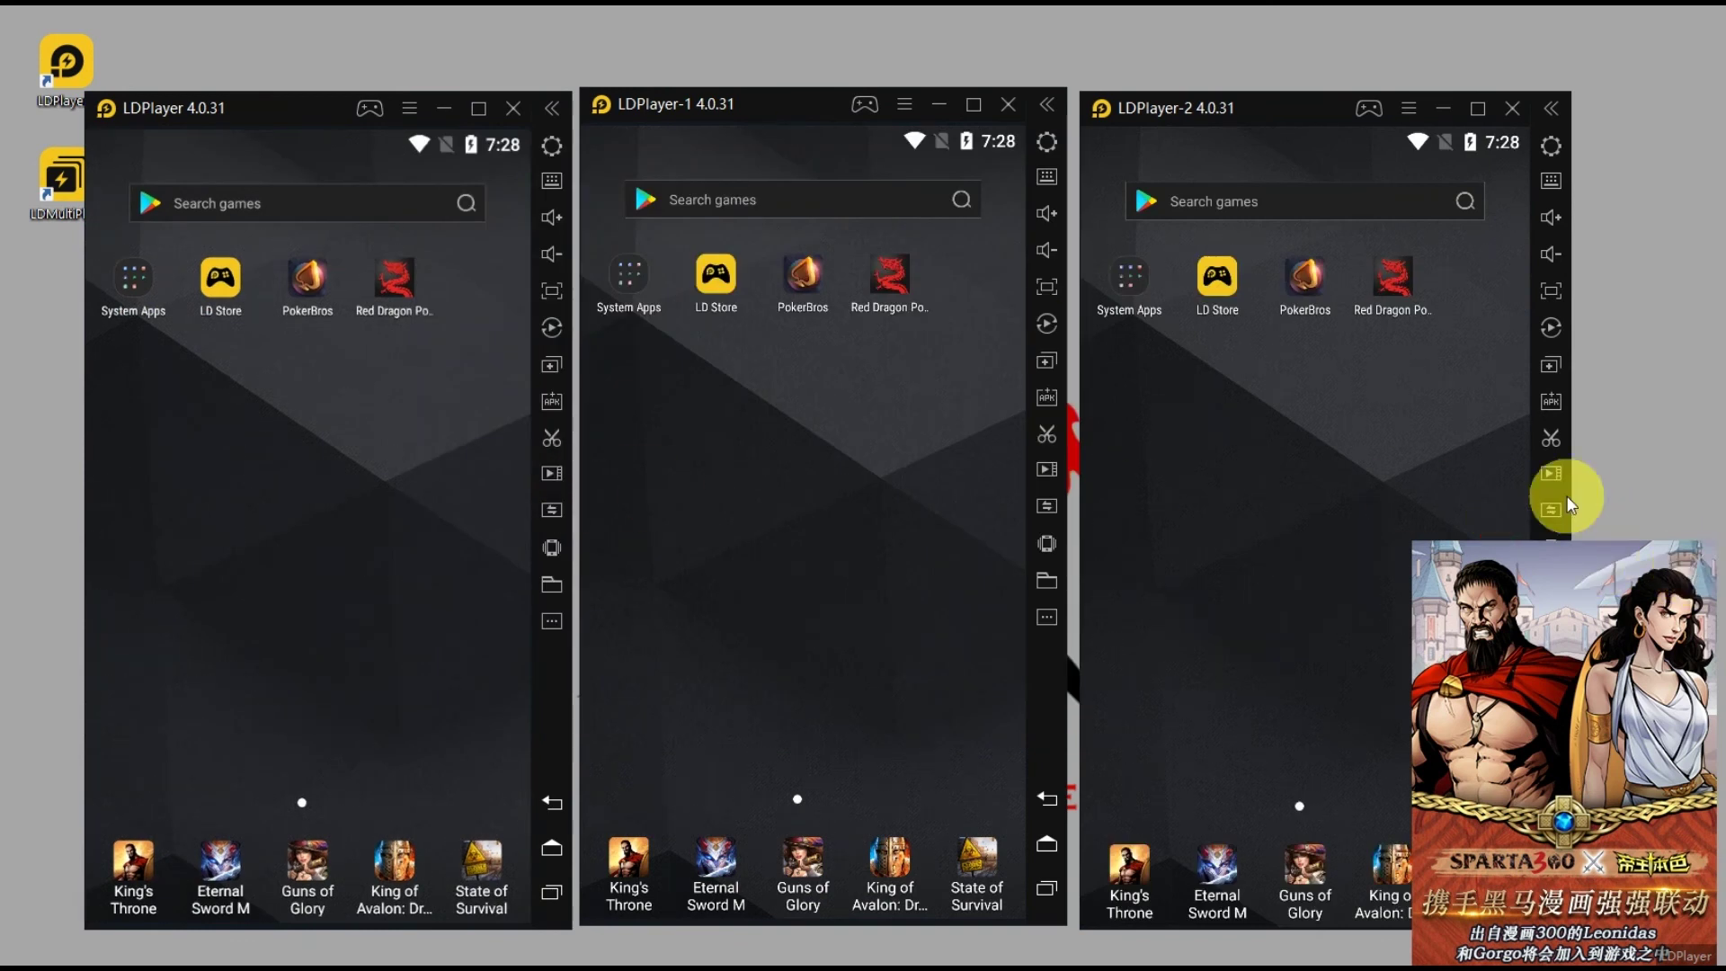
{"action": "left_click", "coordinate": [1708, 566]}
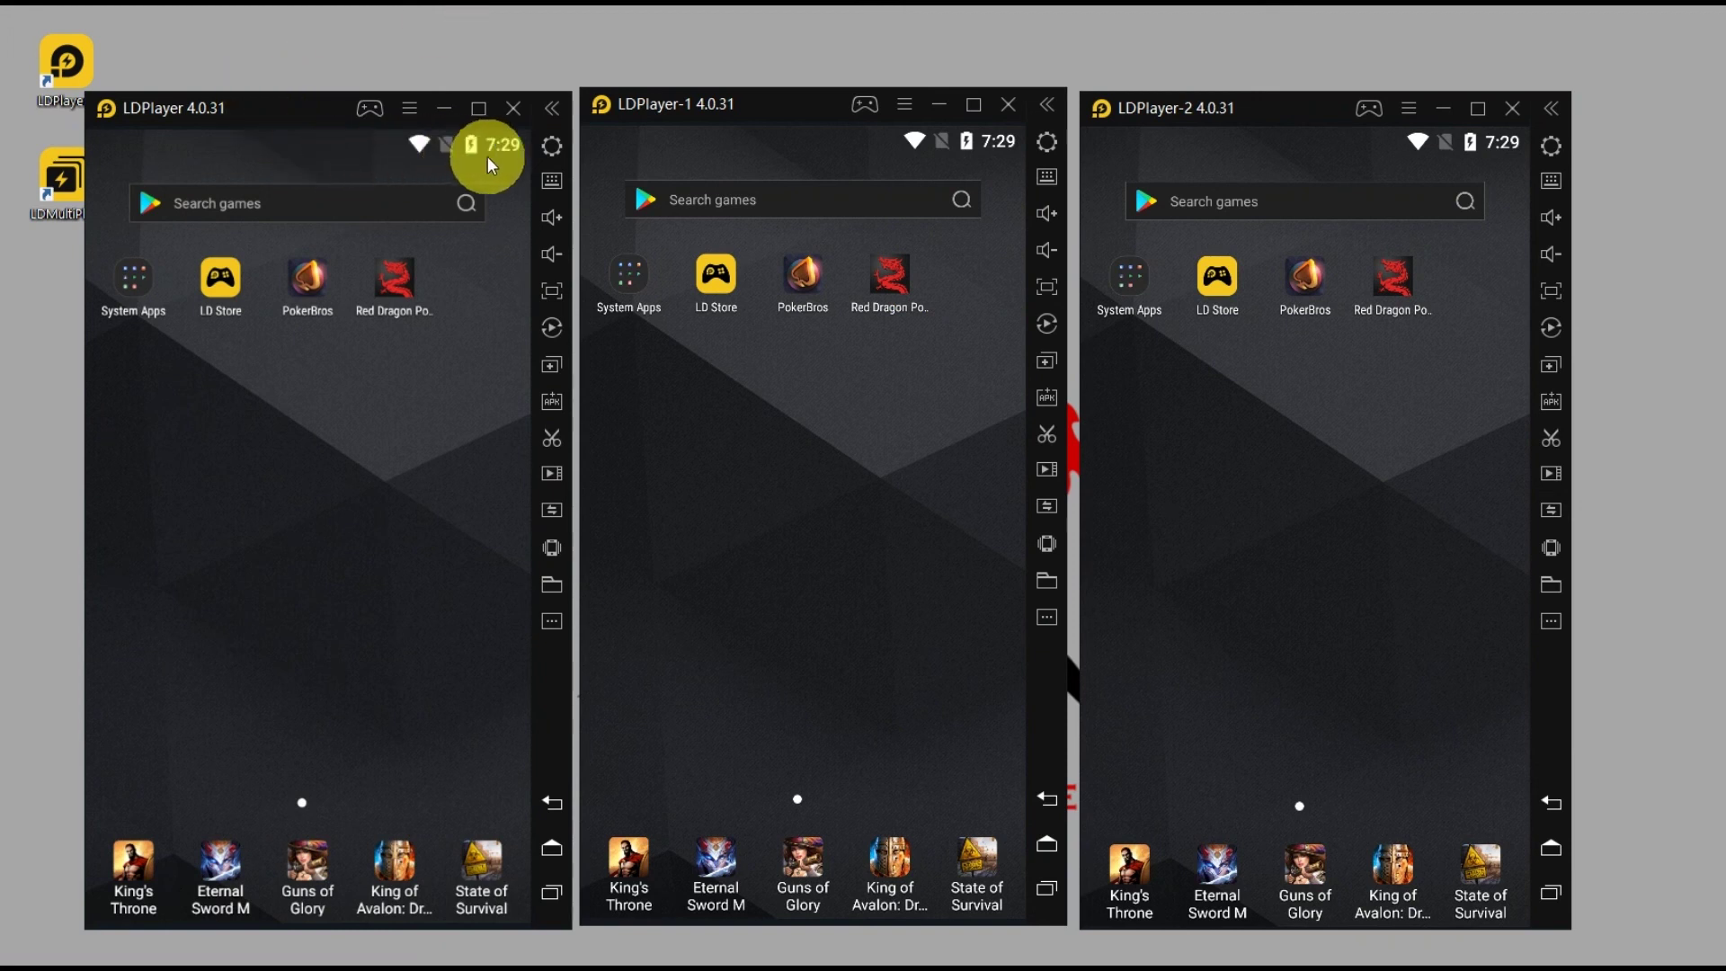
Open the settings of the first LDPlayer player and minimise the LDPlayer-1 and LDPlayer-2 windows
{"action": "left_click", "coordinate": [552, 146]}
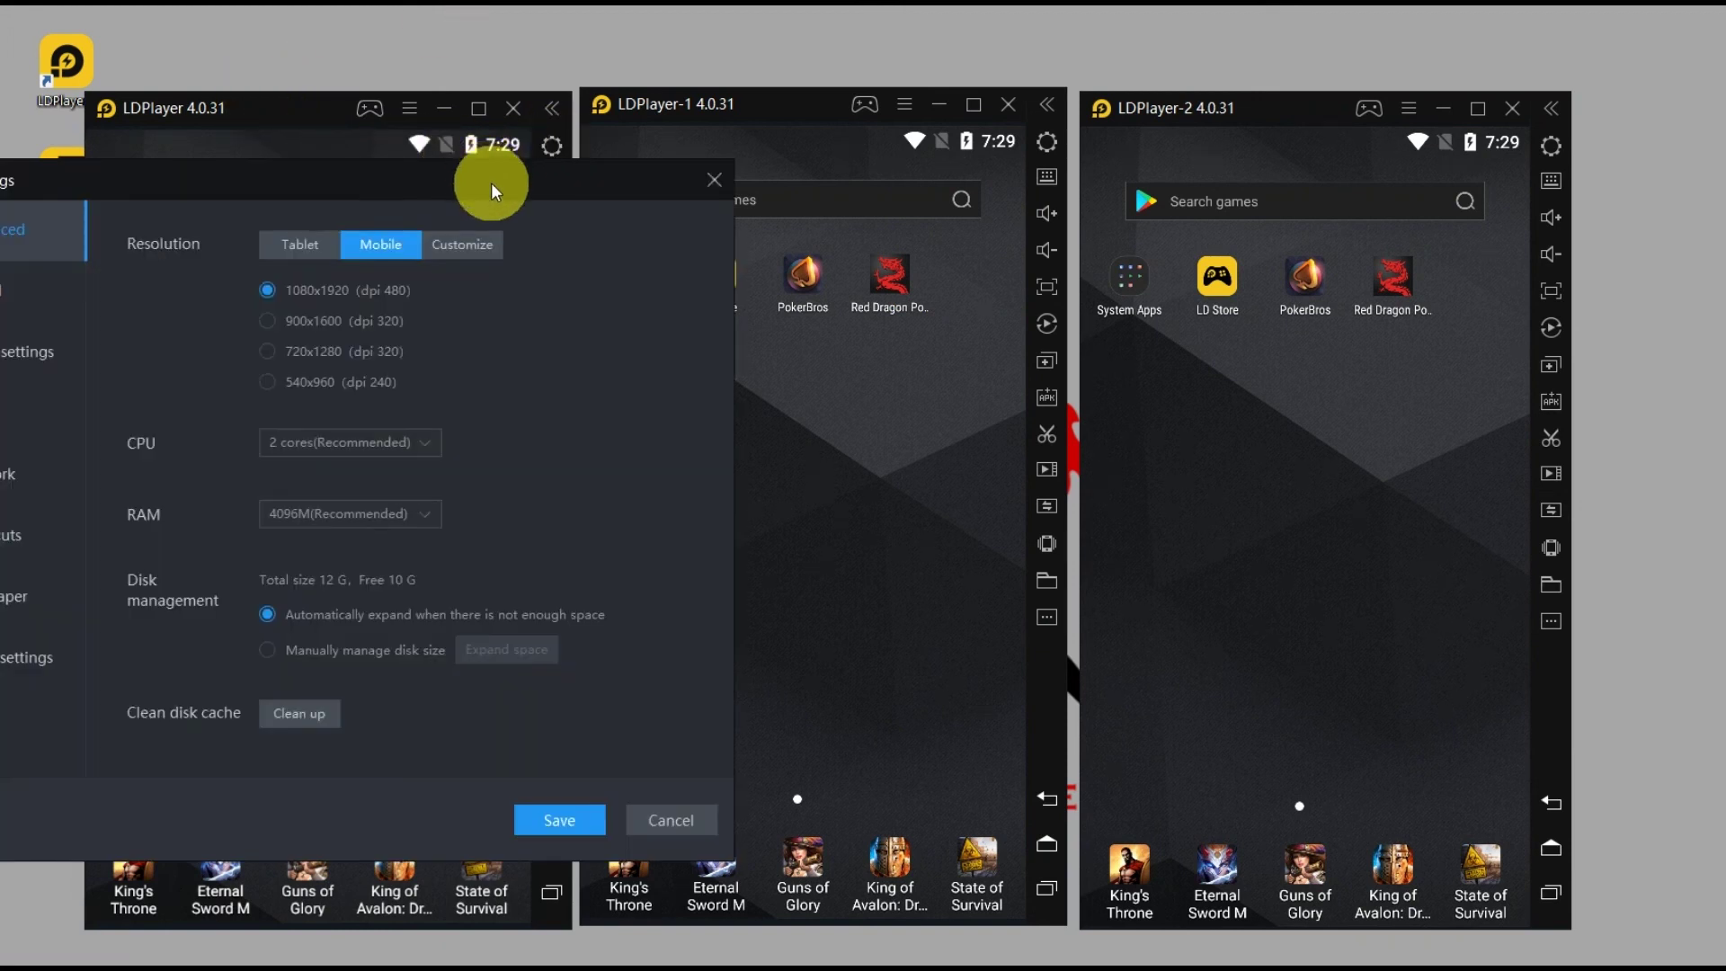
{"action": "left_click_drag", "start_coordinate": [491, 182], "coordinate": [828, 111]}
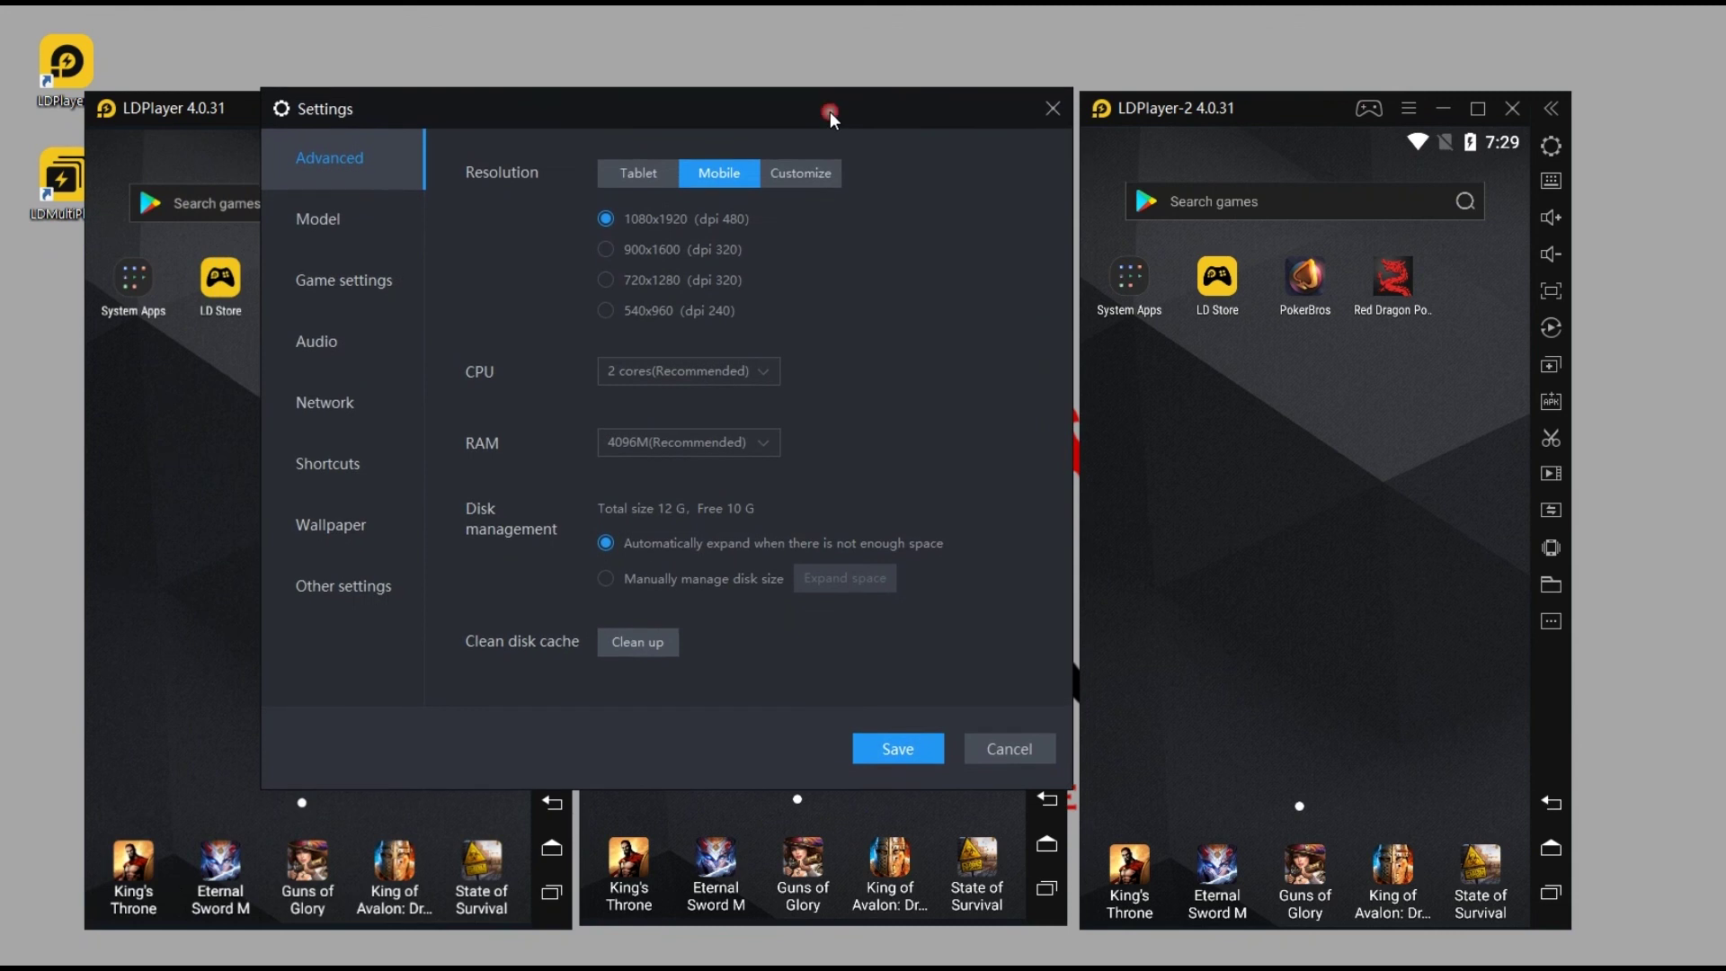
{"action": "left_click", "coordinate": [1443, 108]}
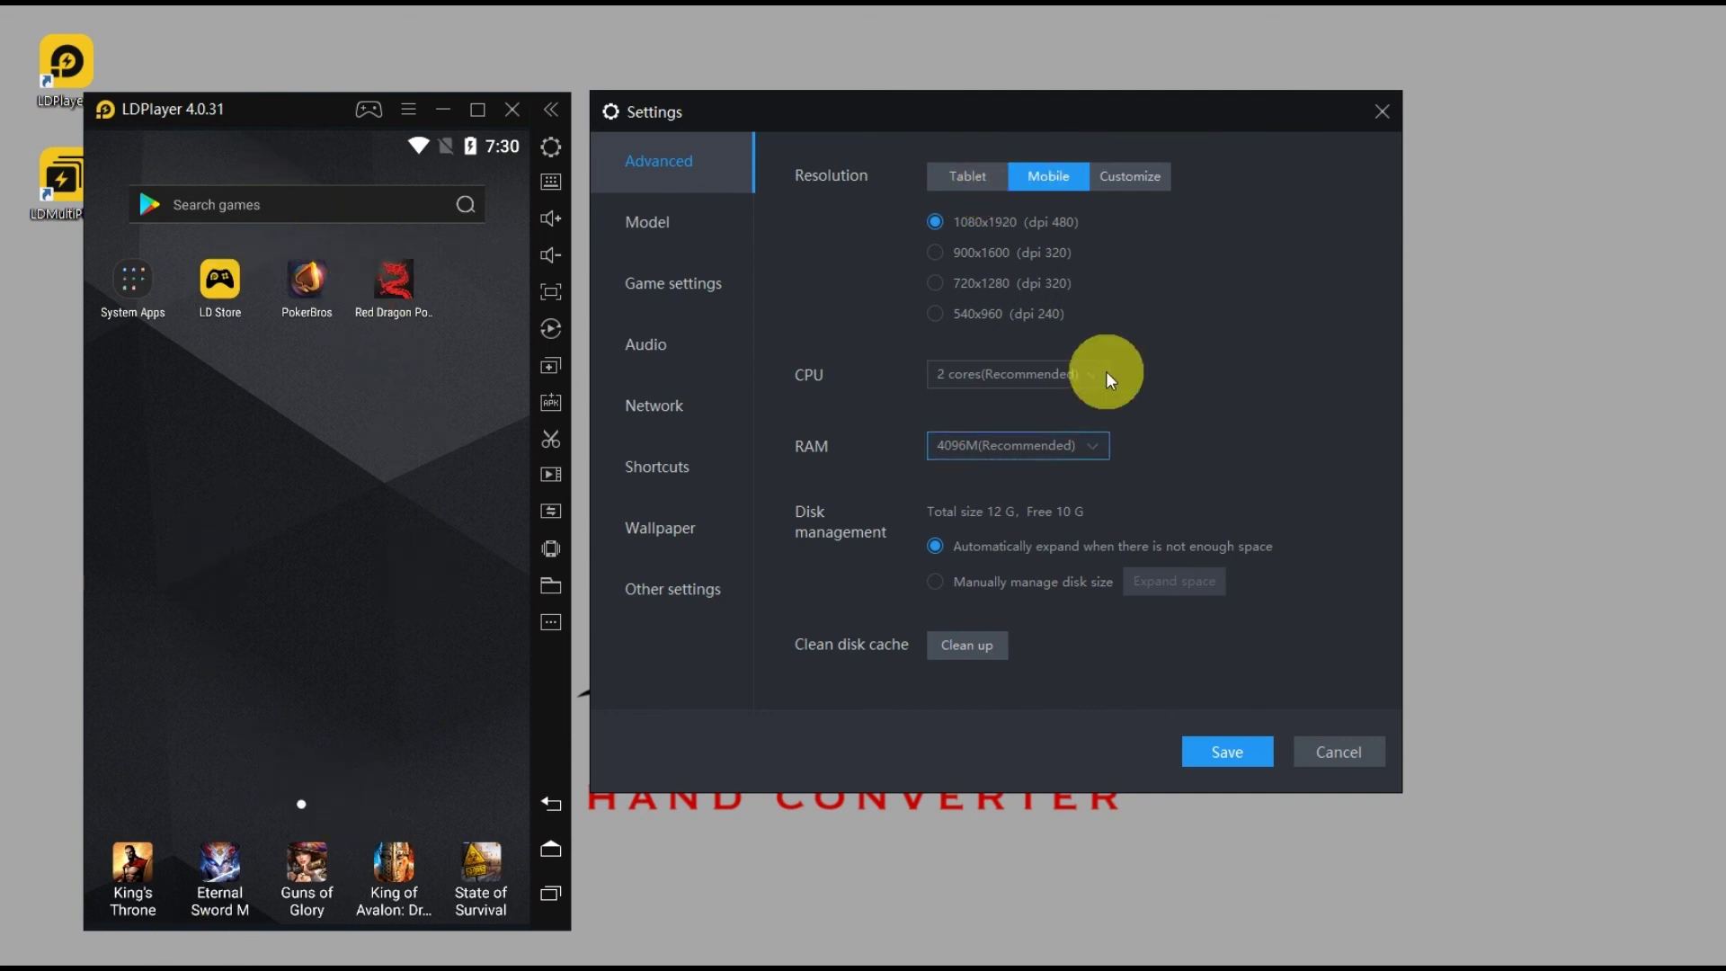
Examine the Tablet and Mobile resolution options, the Model page and the Game settings of the LDPlayer player
{"action": "left_click", "coordinate": [962, 178]}
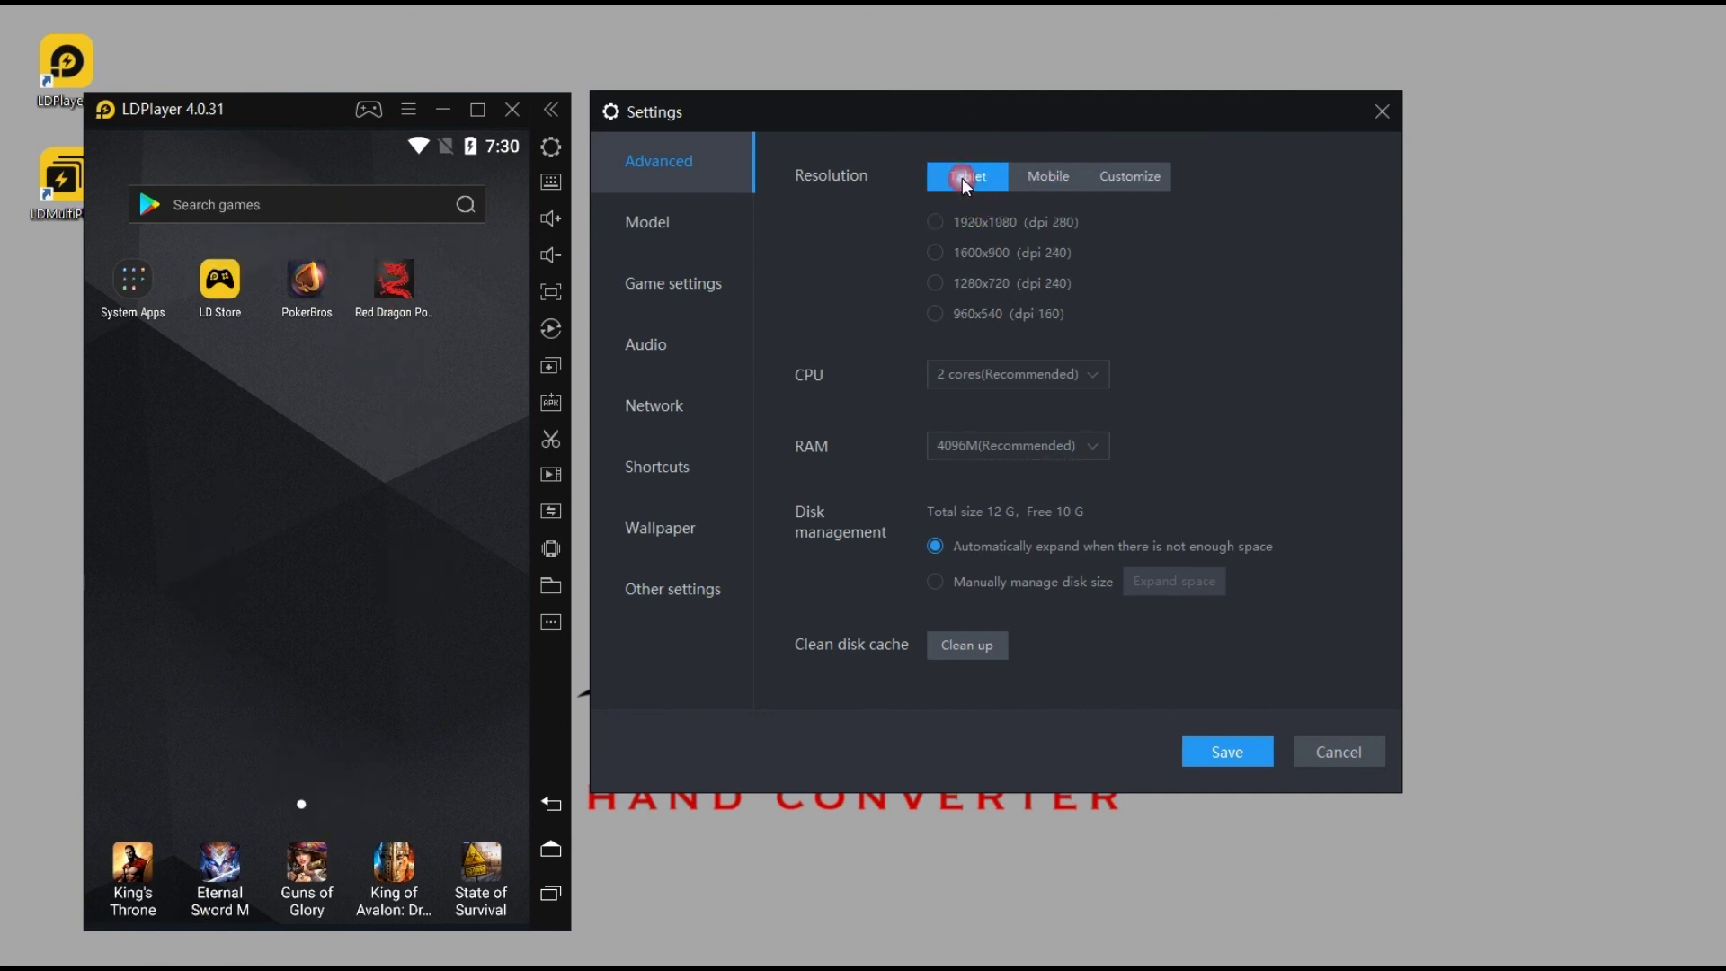
{"action": "left_click", "coordinate": [1033, 180]}
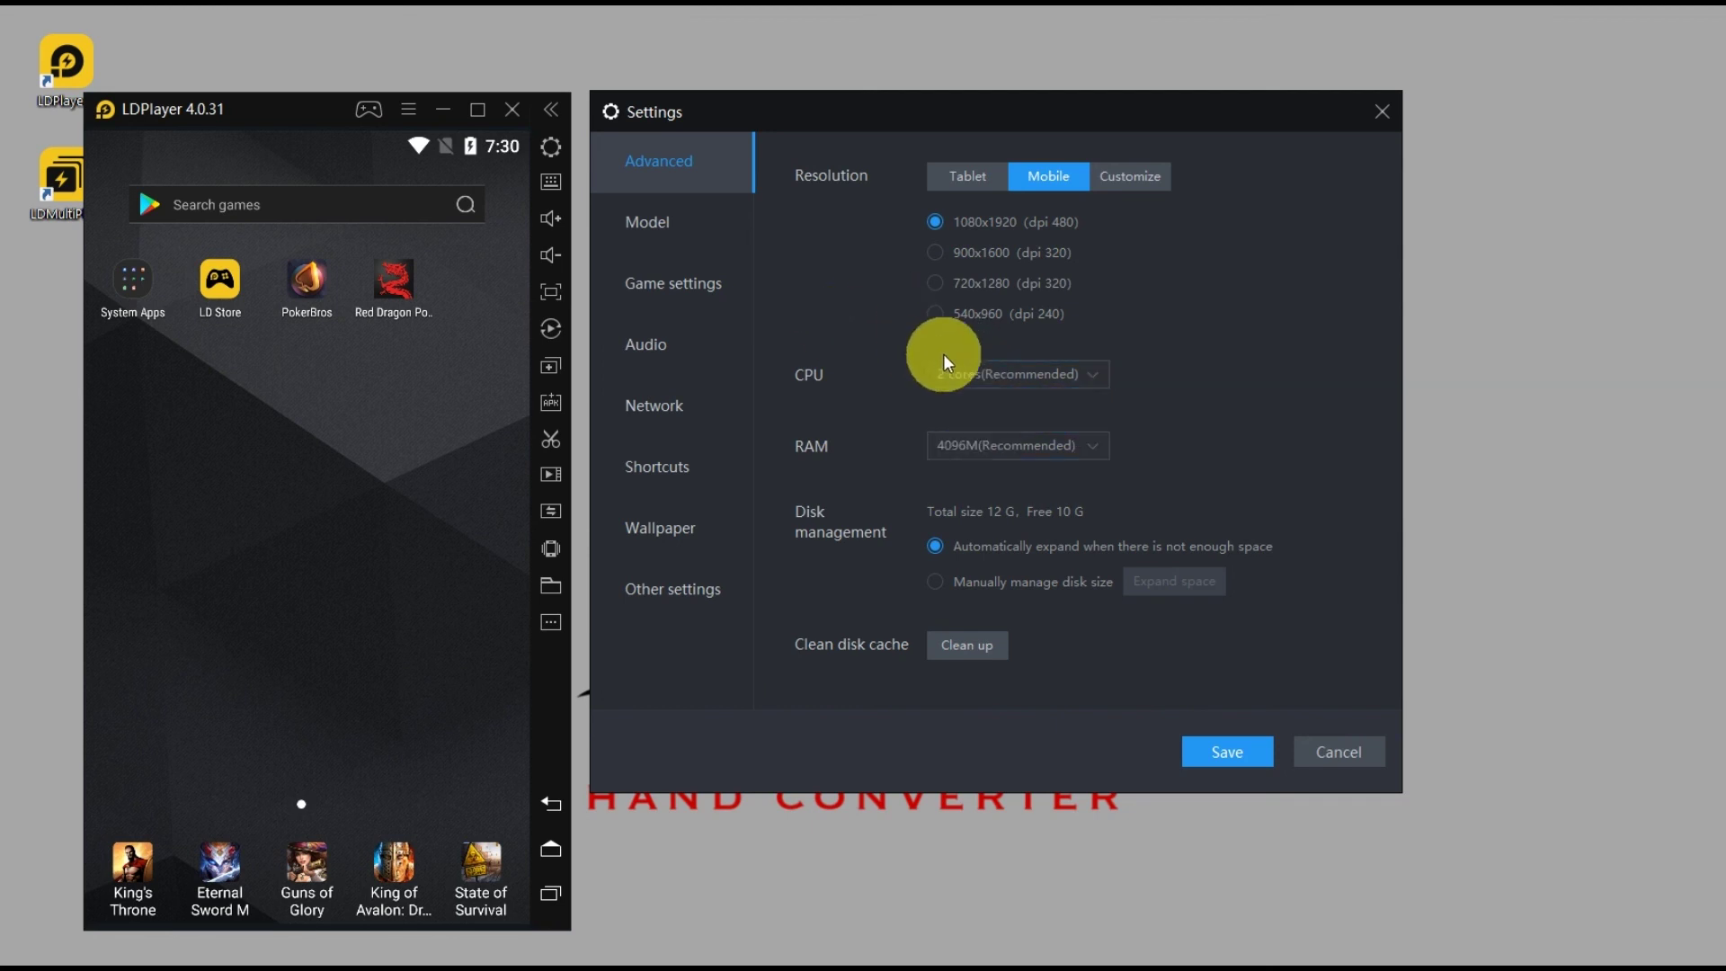
{"action": "left_click", "coordinate": [713, 218]}
{"action": "left_click", "coordinate": [705, 284]}
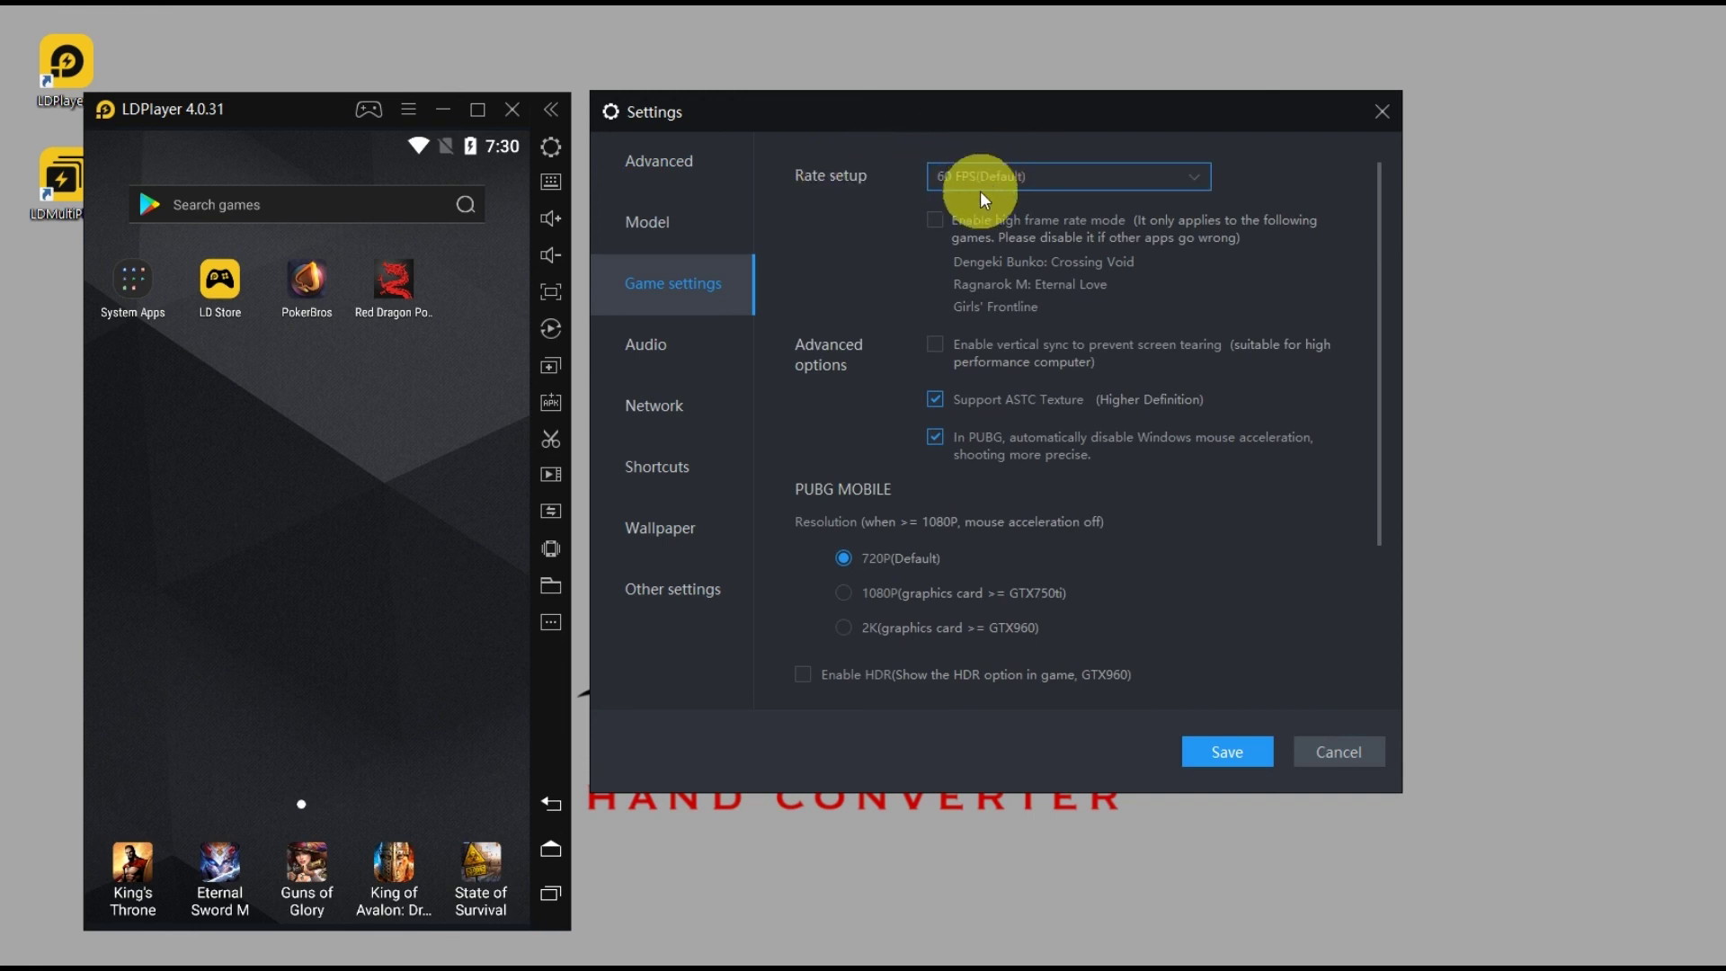
{"action": "scroll", "coordinate": [1051, 352], "scroll_direction": "down", "scroll_amount": 1}
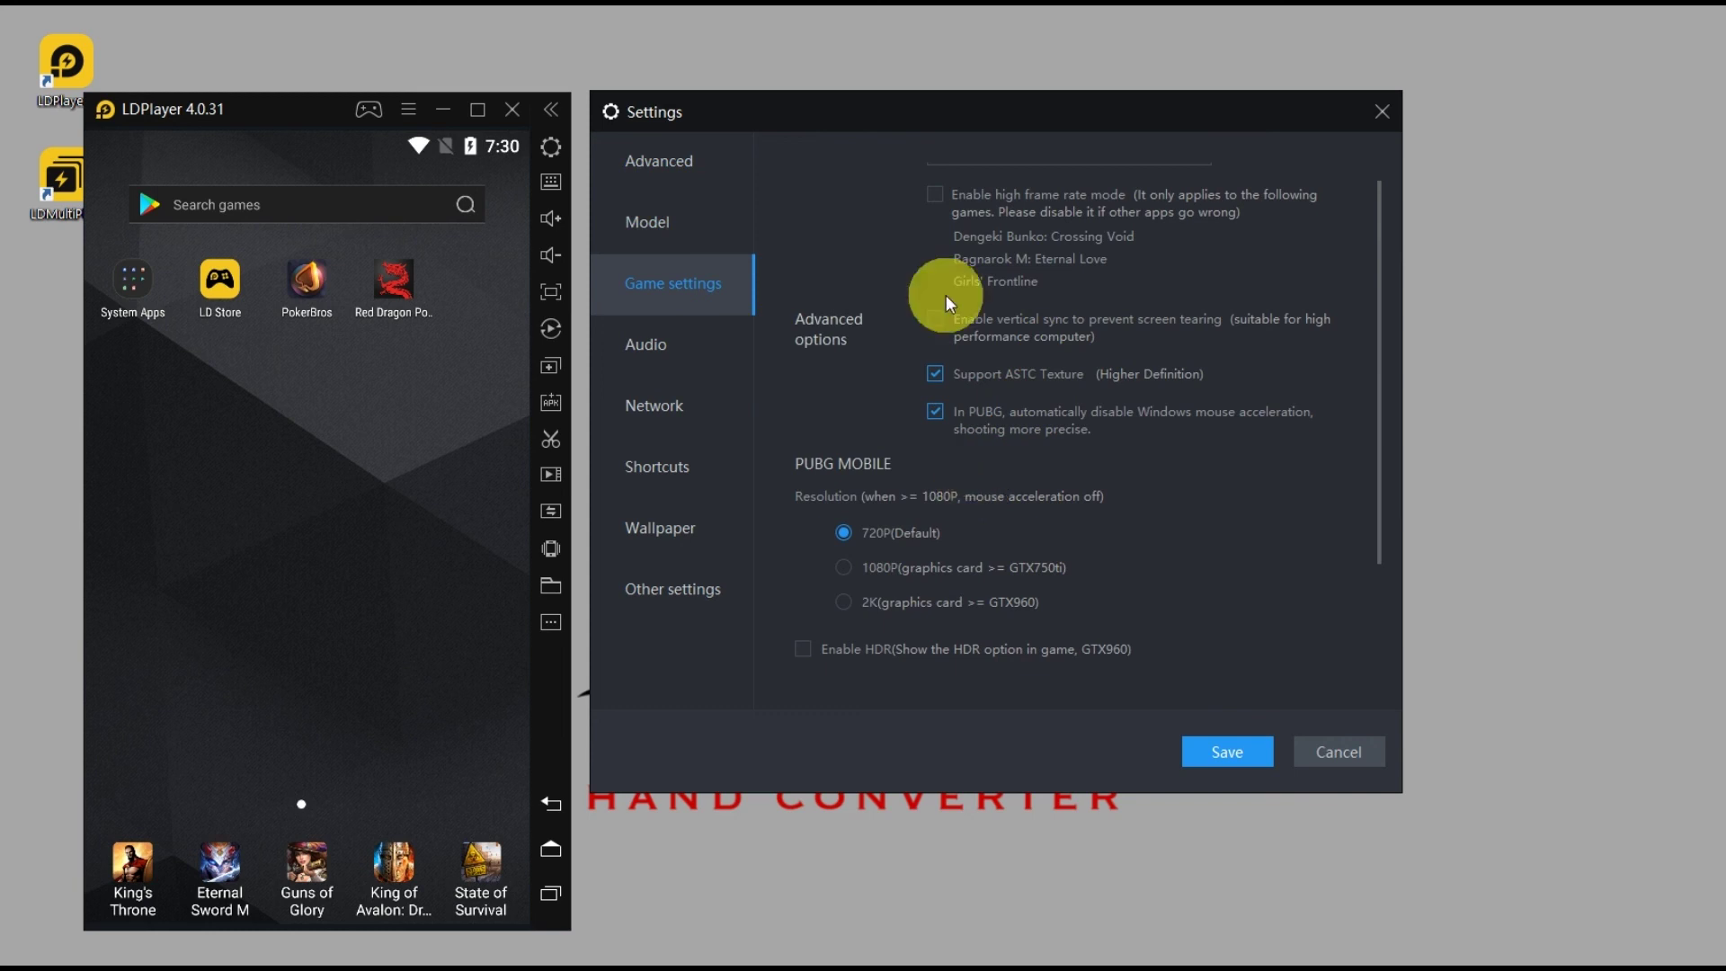
{"action": "scroll", "coordinate": [1045, 574], "scroll_direction": "up", "scroll_amount": 1}
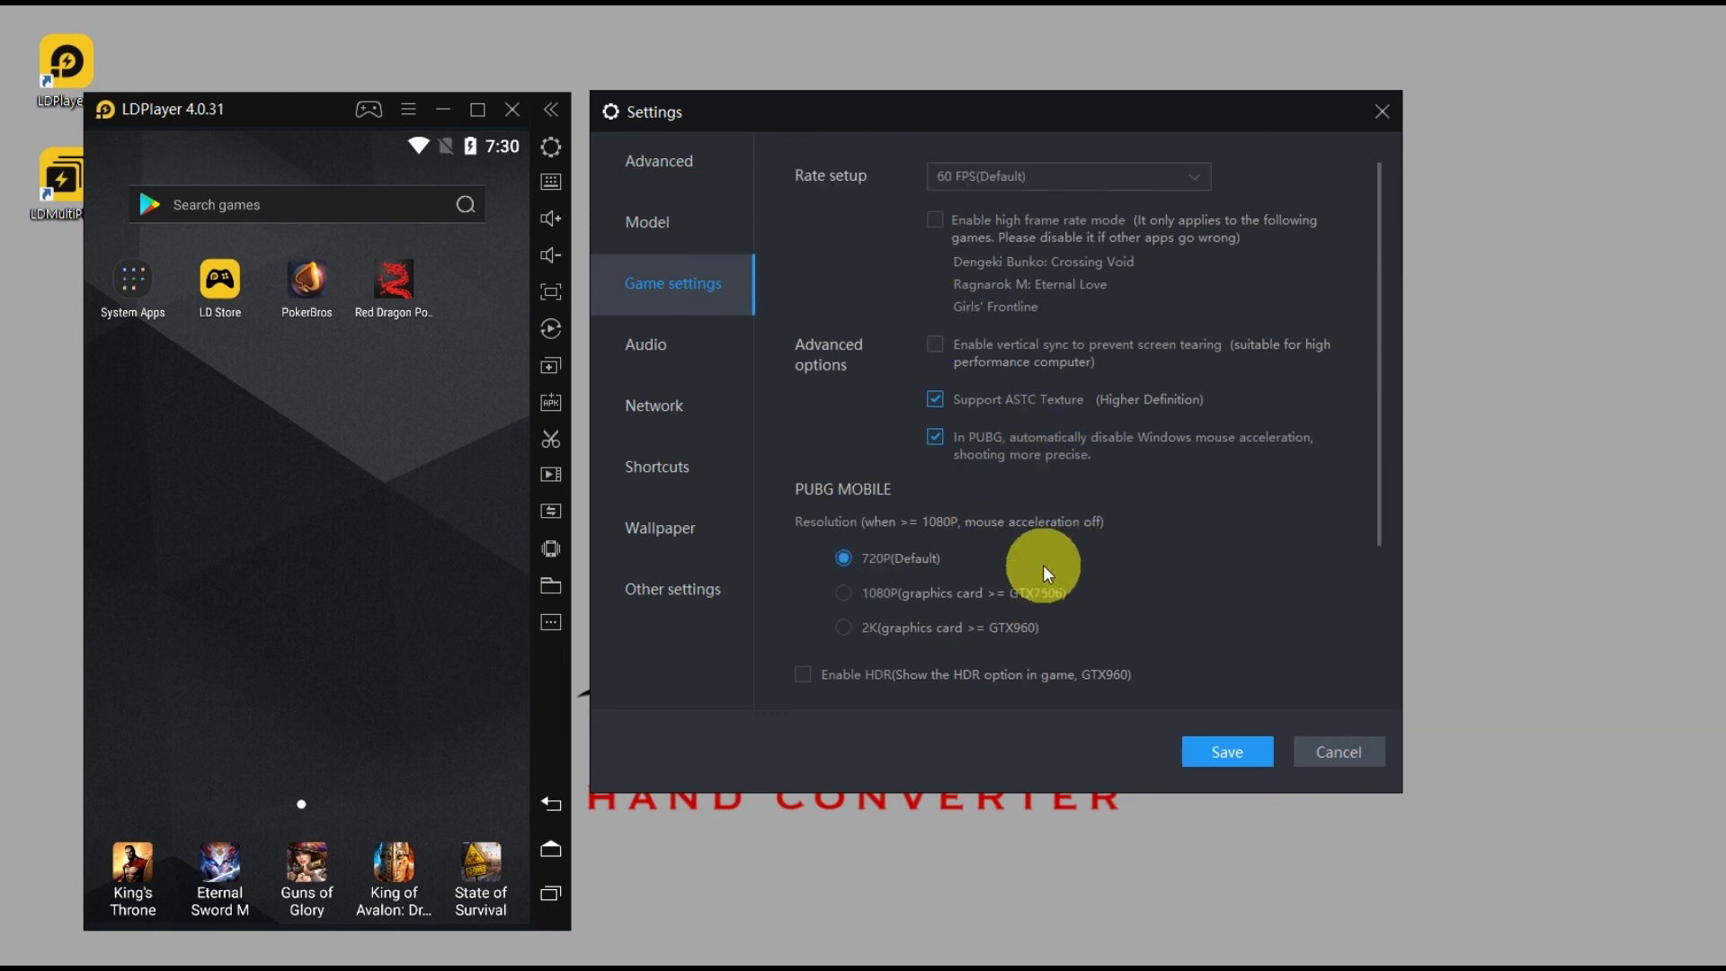